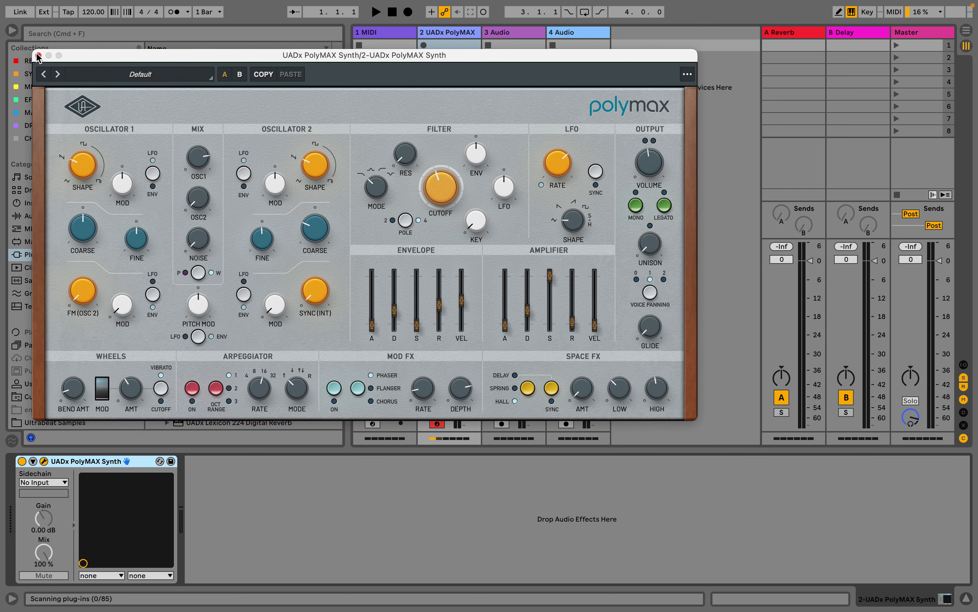
- Create a MIDI clip in the first slot of the UADx PolyMAX track and double its length to two bars
click(38, 55)
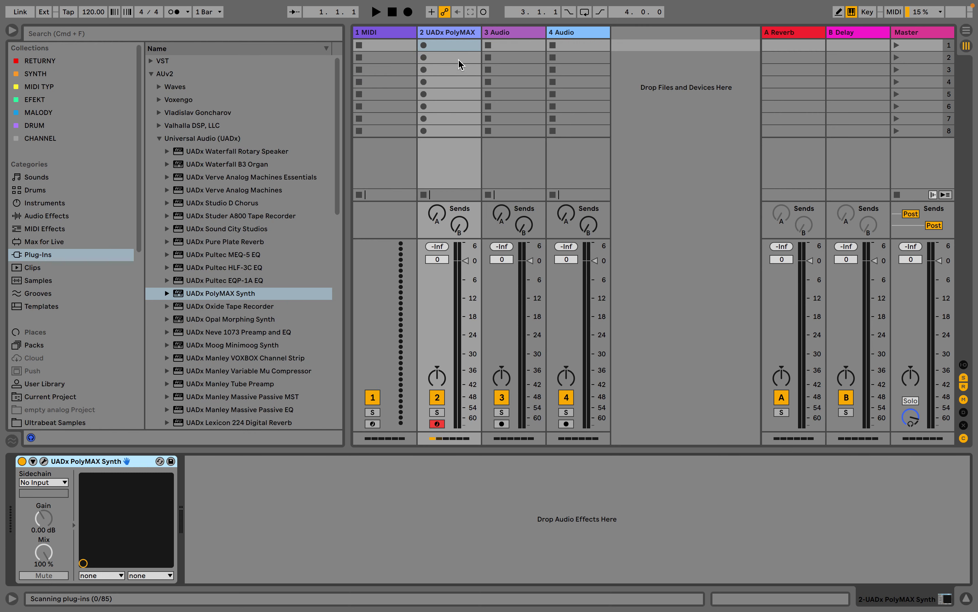
double_click(459, 44)
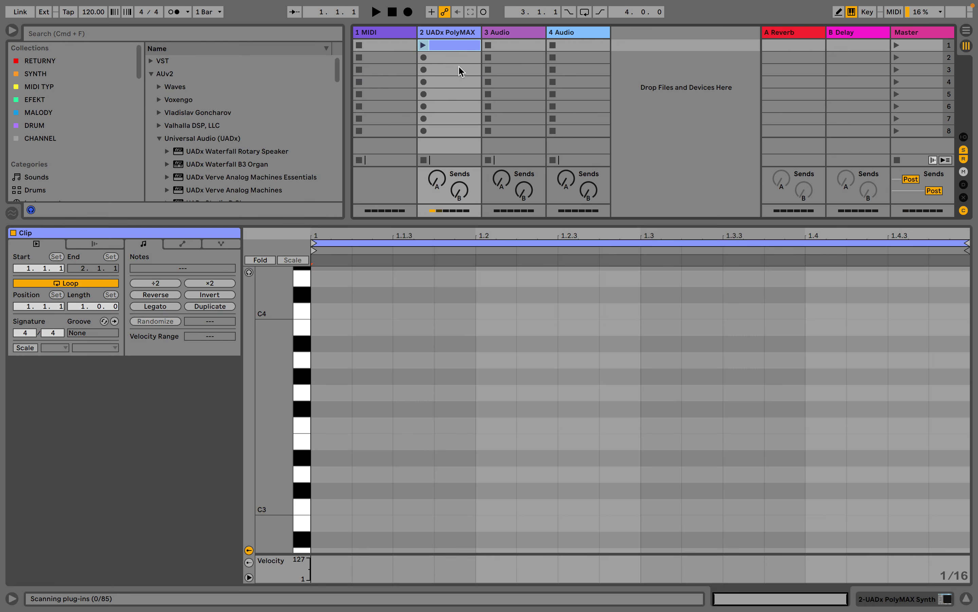
click(202, 306)
key(b)
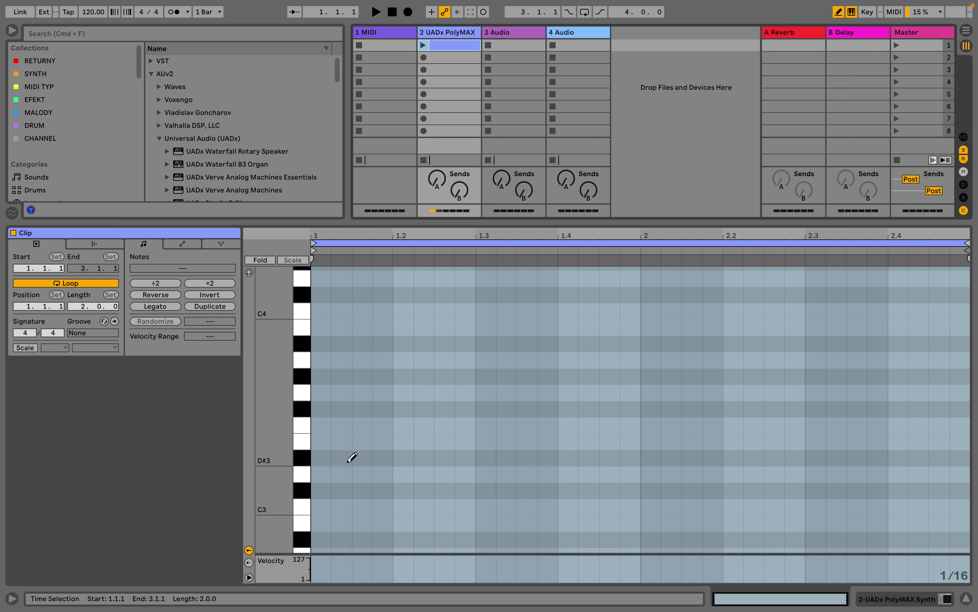
- Set the clip's scale to A Minor and show only the in-scale notes in the piano roll
click(50, 349)
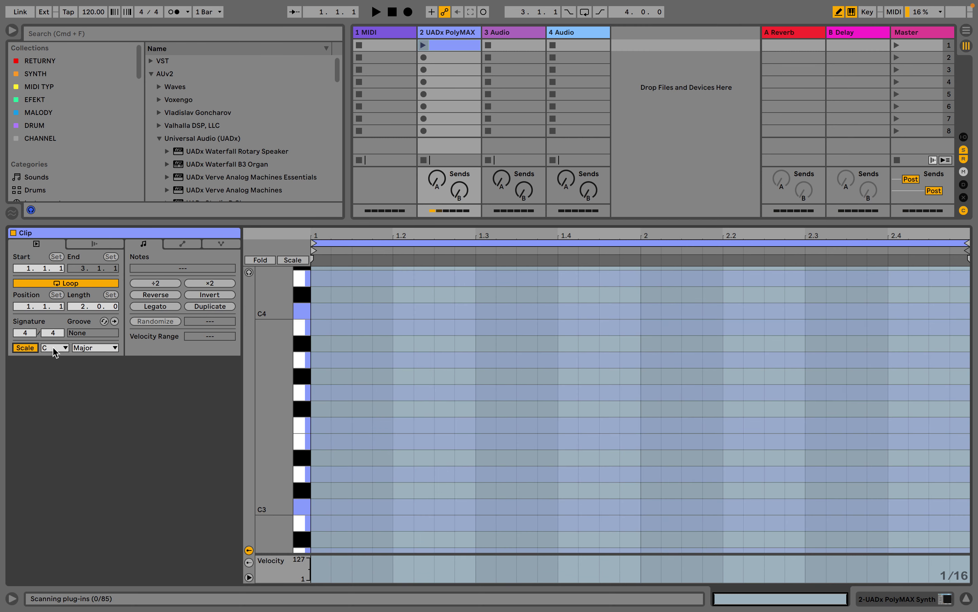
click(56, 349)
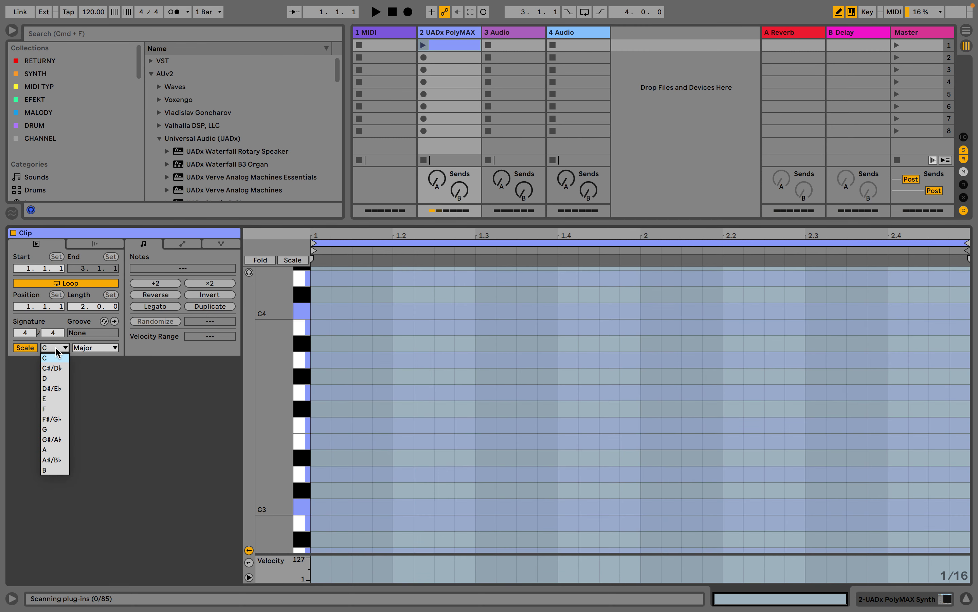
click(51, 450)
click(93, 349)
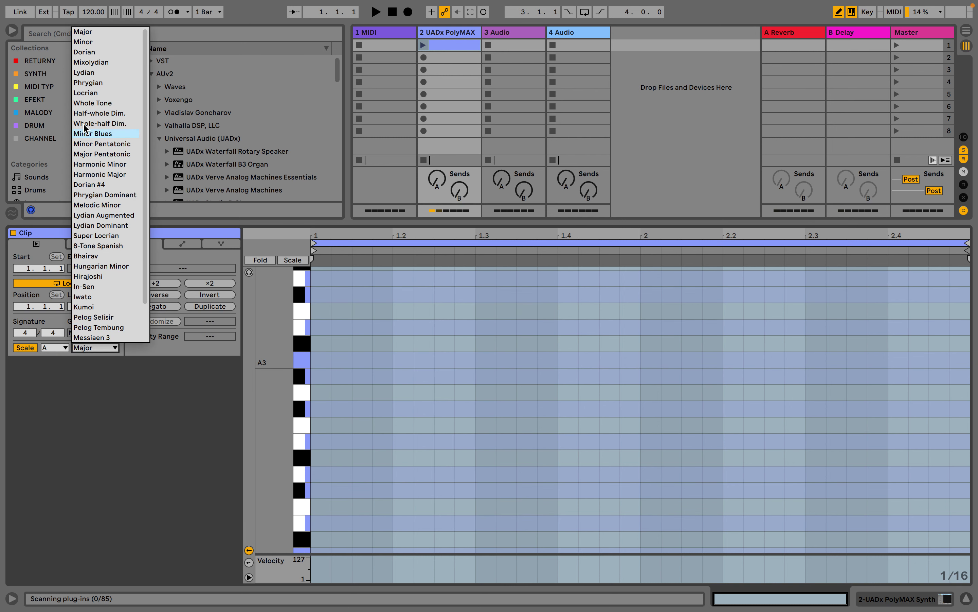
click(98, 43)
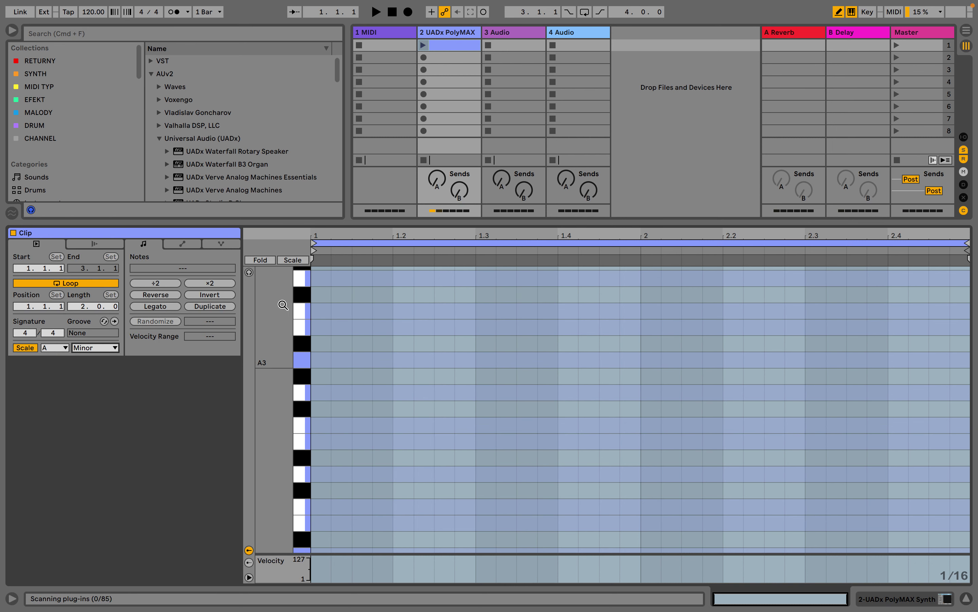
click(296, 260)
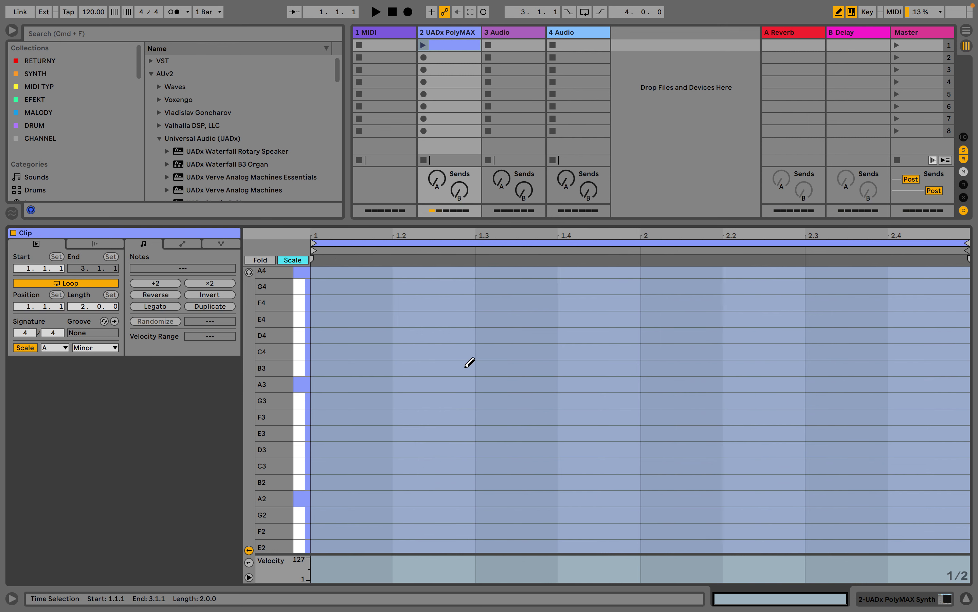
- Draw a one-bar chord in the first bar with the notes A2, C3, E3 and G3
scroll(498, 497, down, 5)
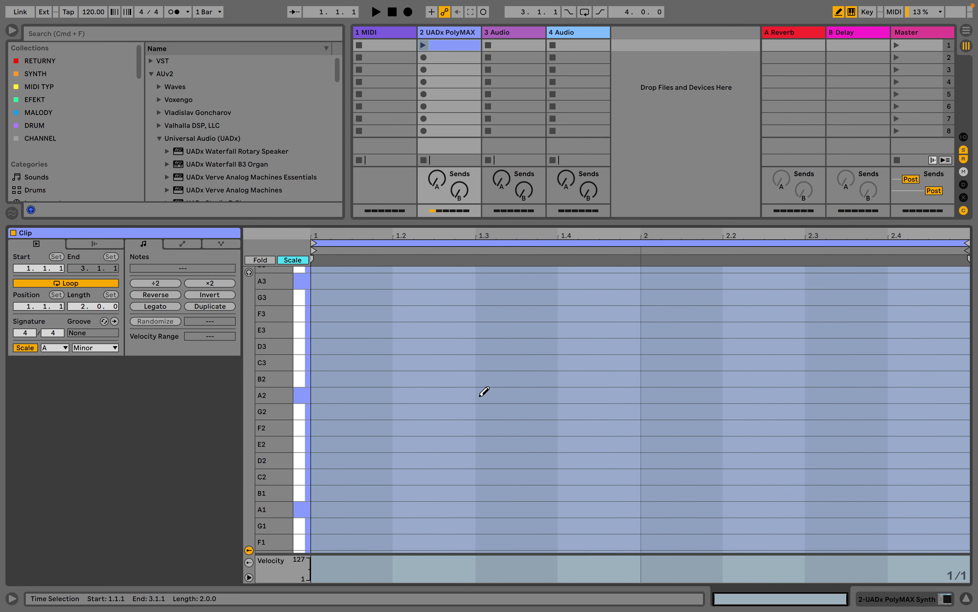
scroll(478, 506, down, 2)
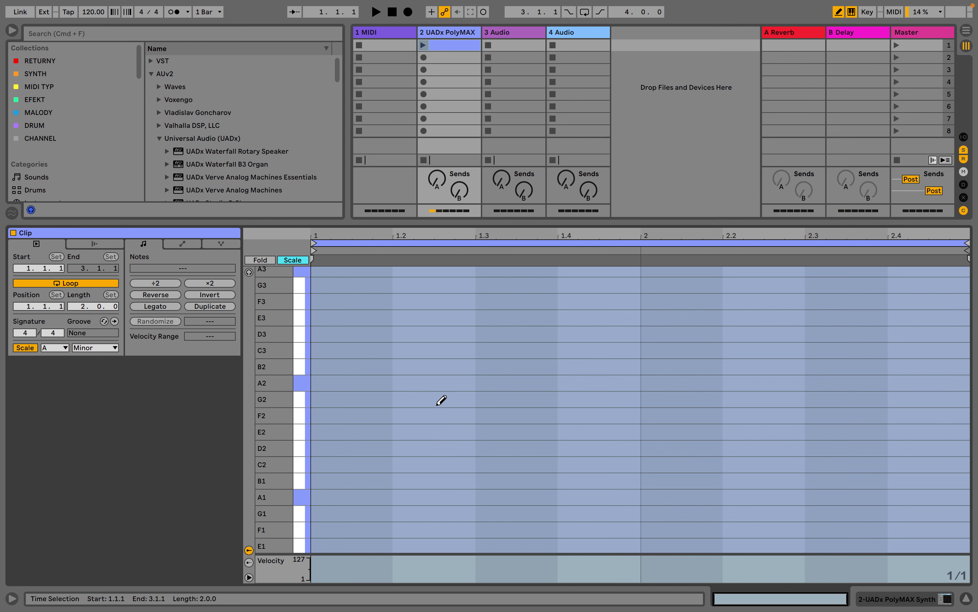
click(437, 382)
click(436, 351)
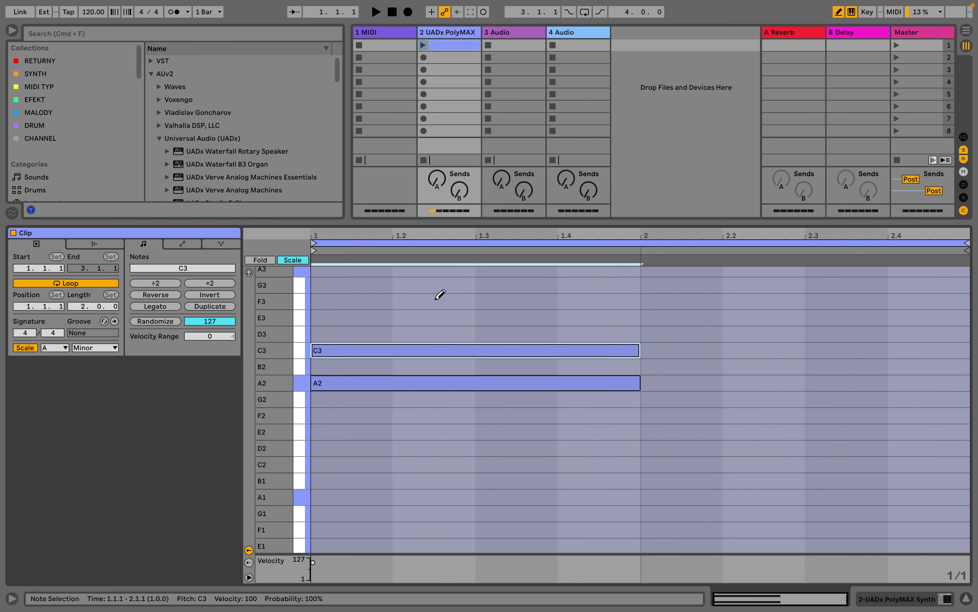
click(436, 313)
click(440, 285)
scroll(445, 288, up, 2)
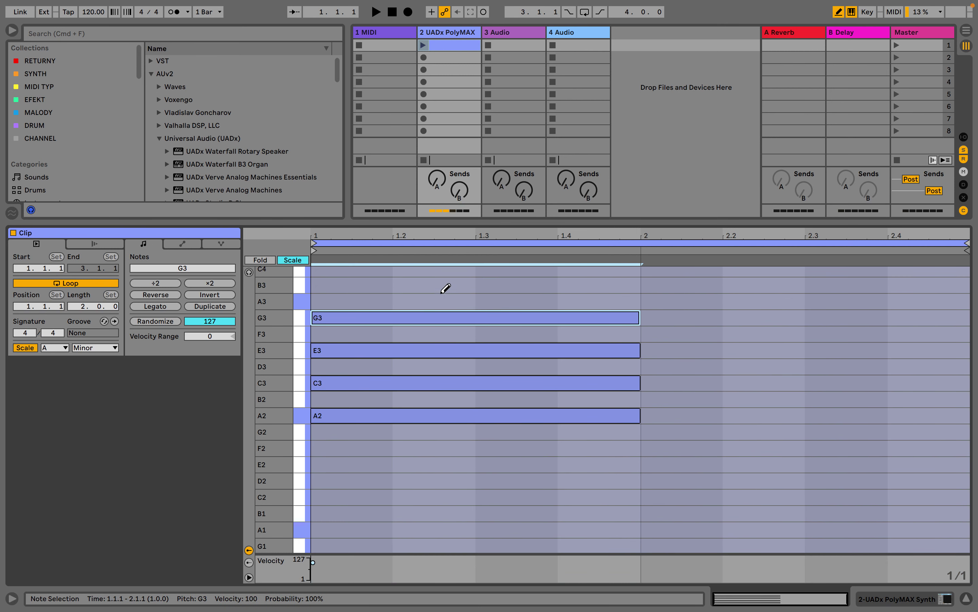
- Duplicate the chord into the second bar and transpose the copy down one scale step
key(b)
drag(570, 290, 418, 457)
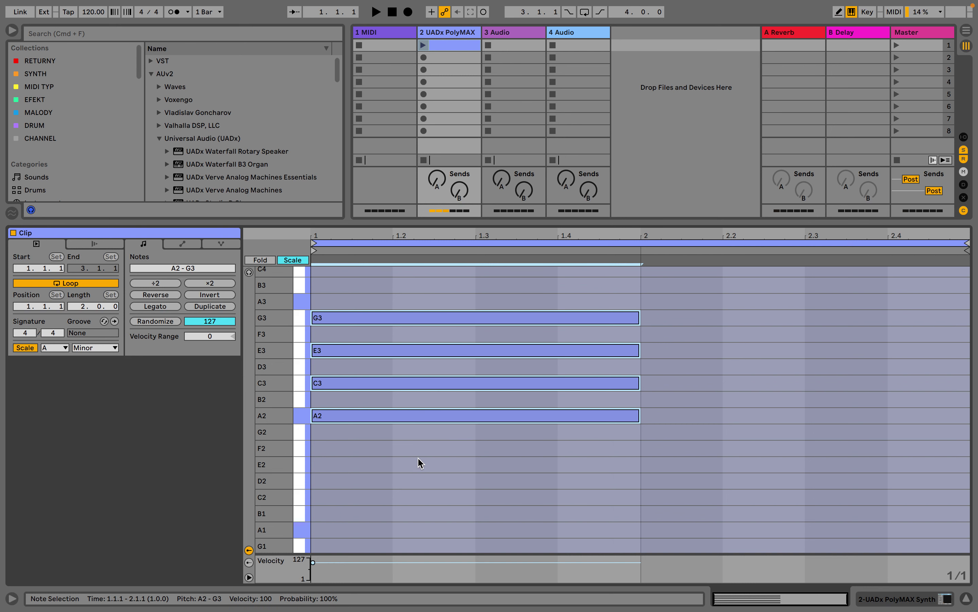
key(super+d)
key(Down)
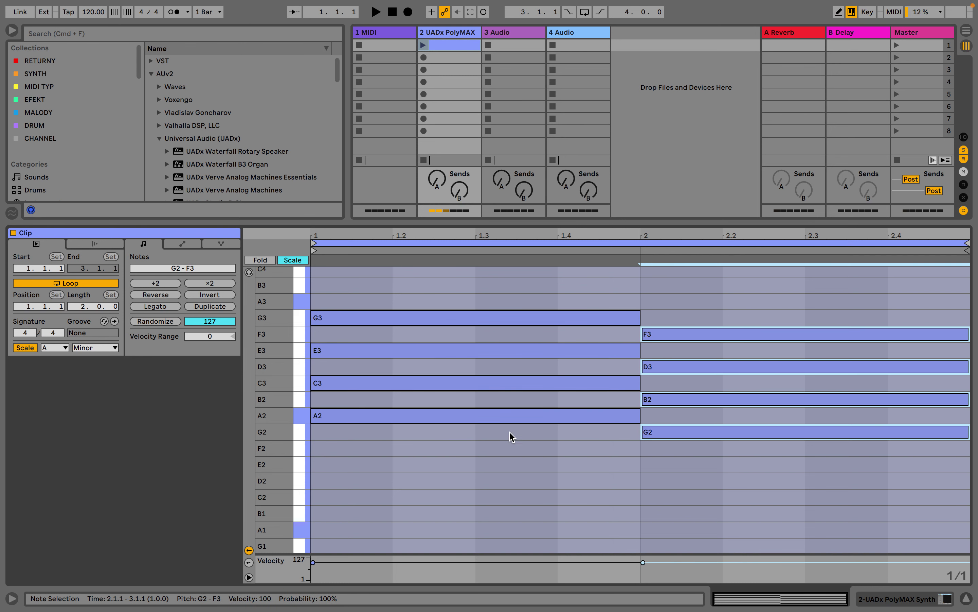
- Shorten all notes of both chords to three beats each
key(Escape)
drag(795, 288, 517, 457)
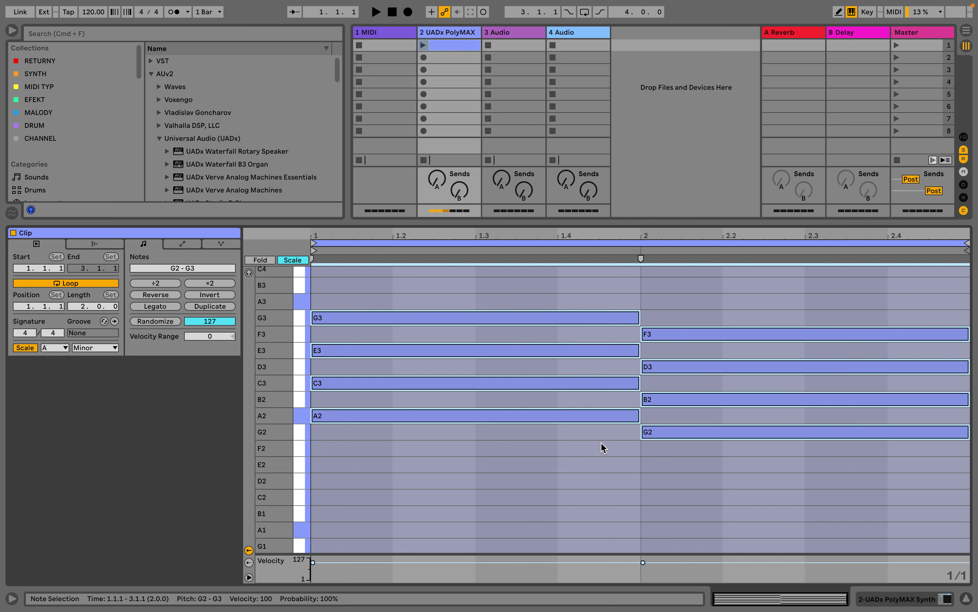
click(638, 421)
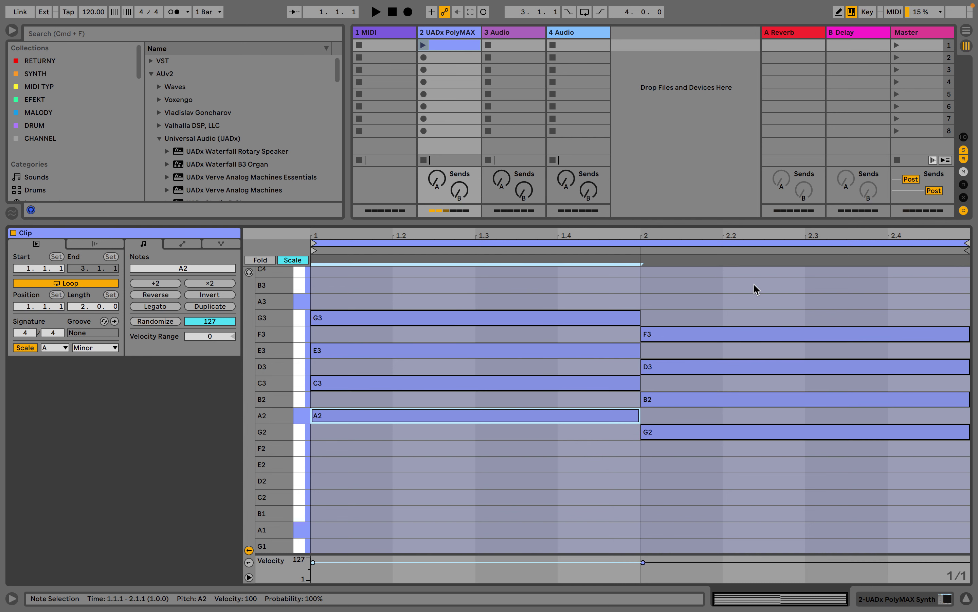
drag(756, 288, 511, 563)
drag(637, 413, 557, 420)
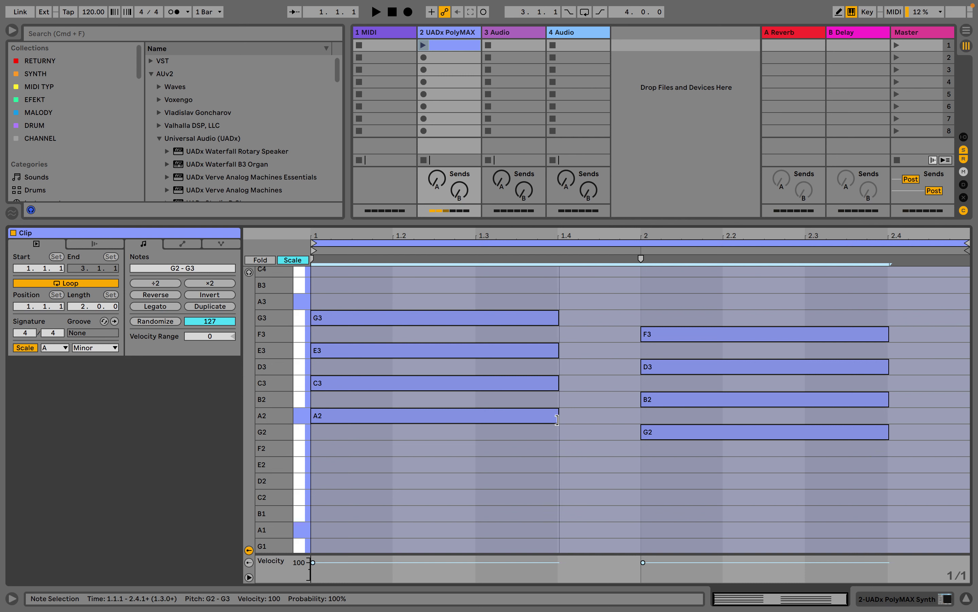
key(shift+Left)
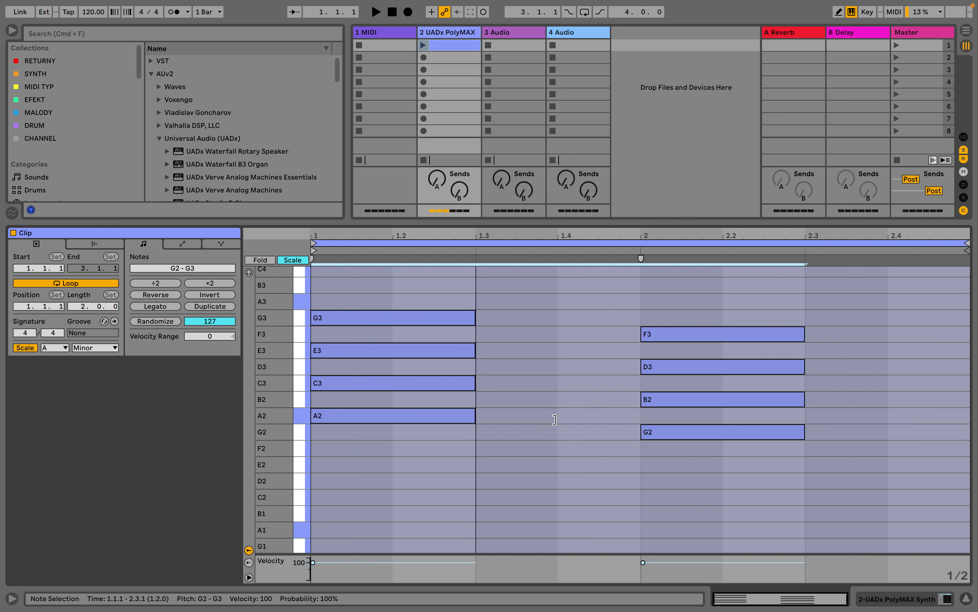
drag(555, 420, 557, 416)
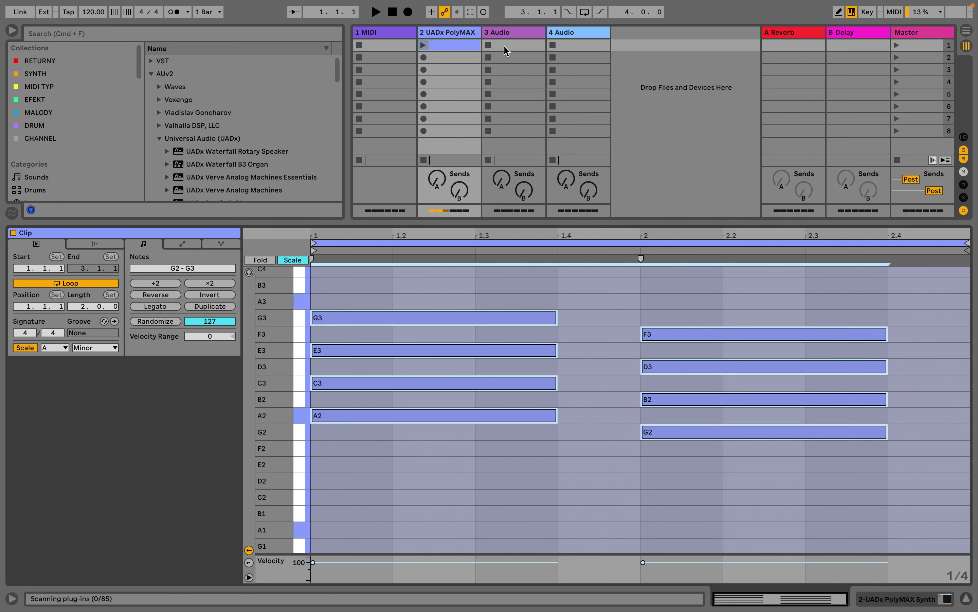
- Set the project tempo to 144 BPM and open the PolyMAX synth window from its track
click(452, 33)
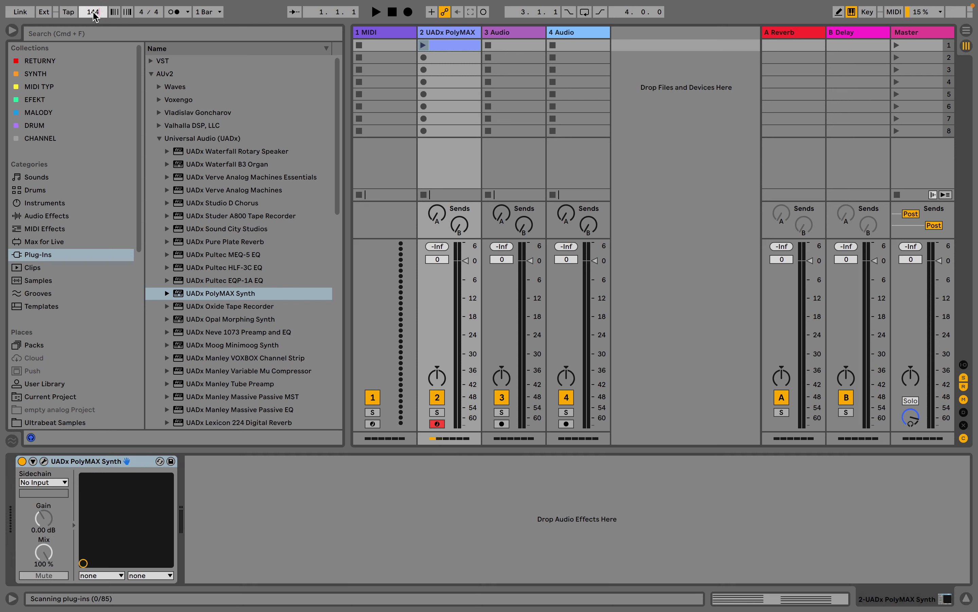
key(Return)
click(45, 461)
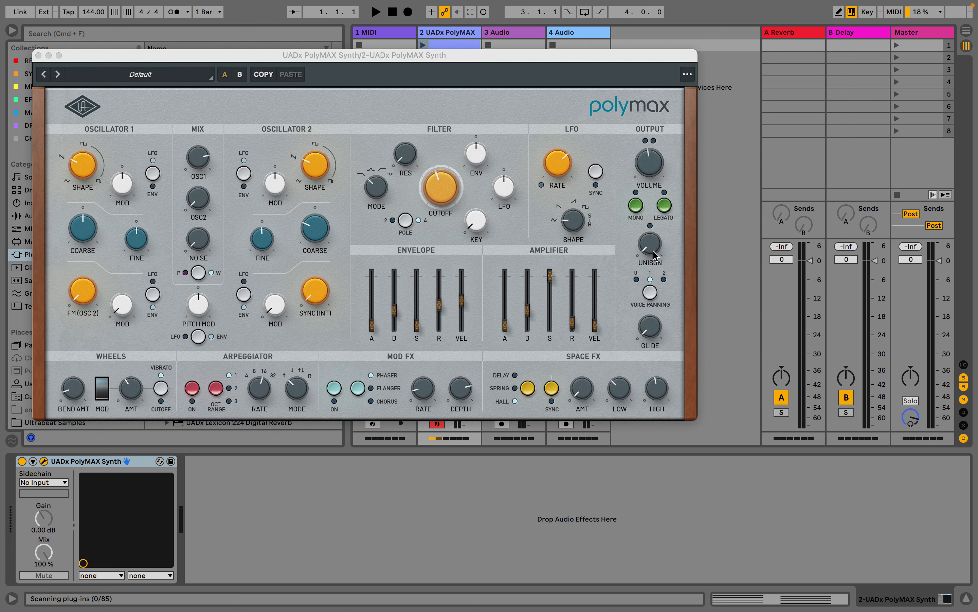
- Set voice panning to 0, raise the amplifier's attack and release, and lower the filter cutoff
drag(653, 308, 655, 298)
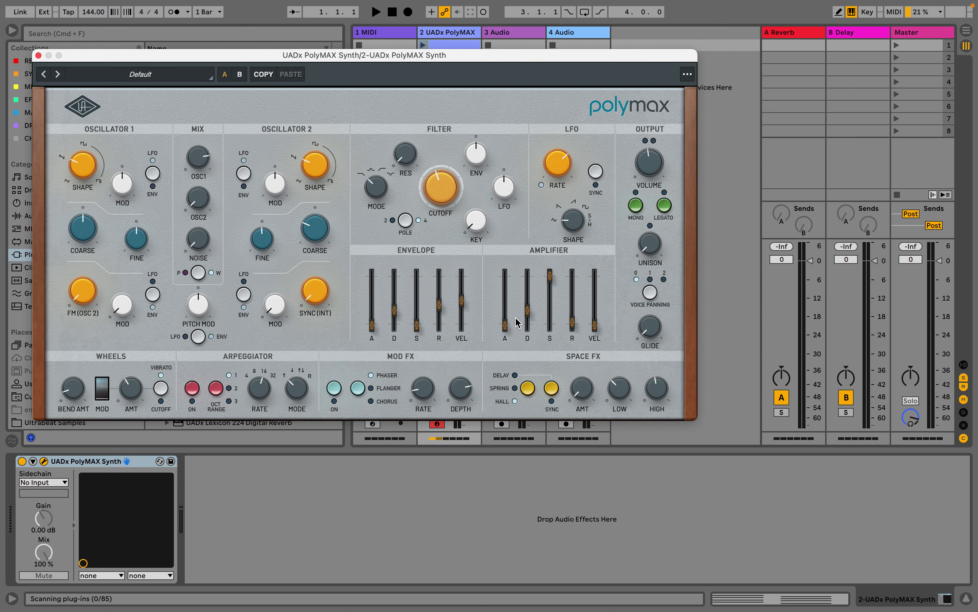
drag(505, 323, 508, 284)
drag(573, 322, 573, 290)
drag(443, 188, 442, 197)
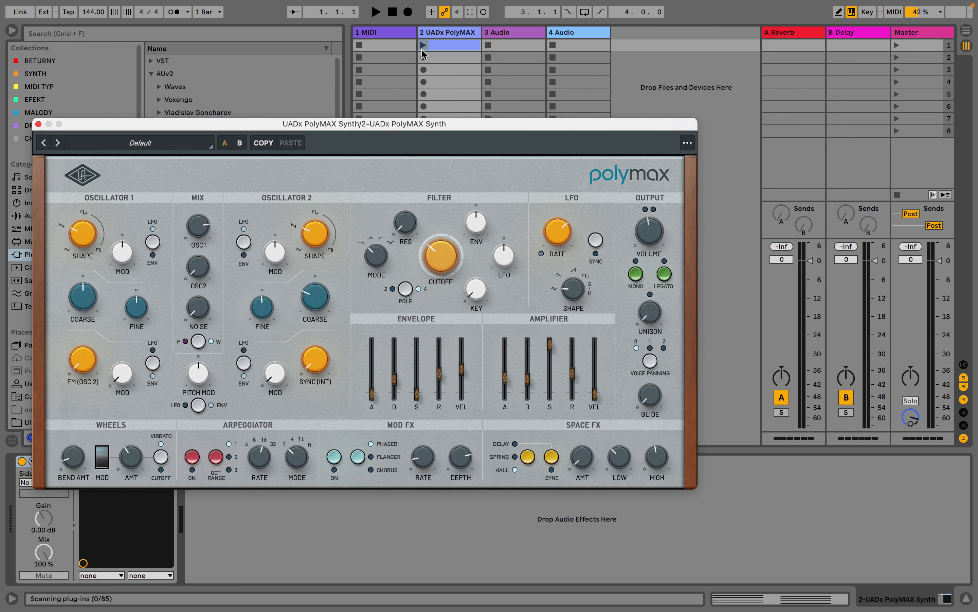
- Launch the chord clip and check its notes in the piano roll
click(423, 46)
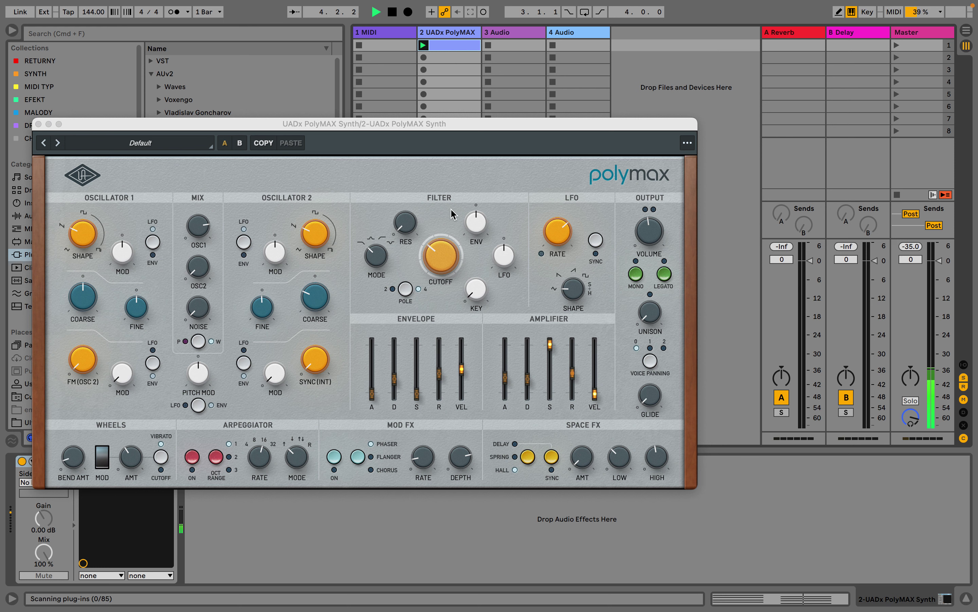
click(452, 41)
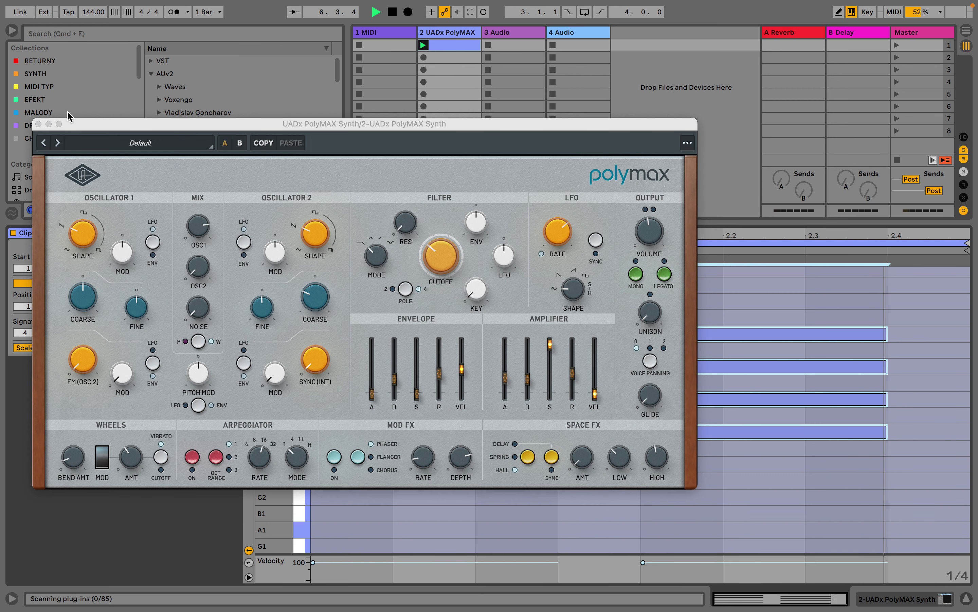
click(38, 124)
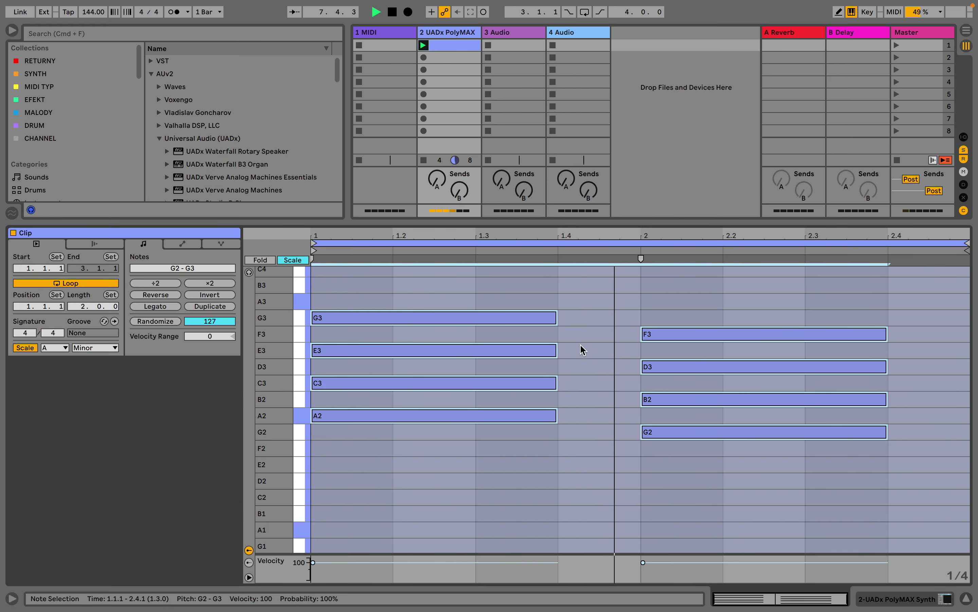
scroll(743, 310, up, 1)
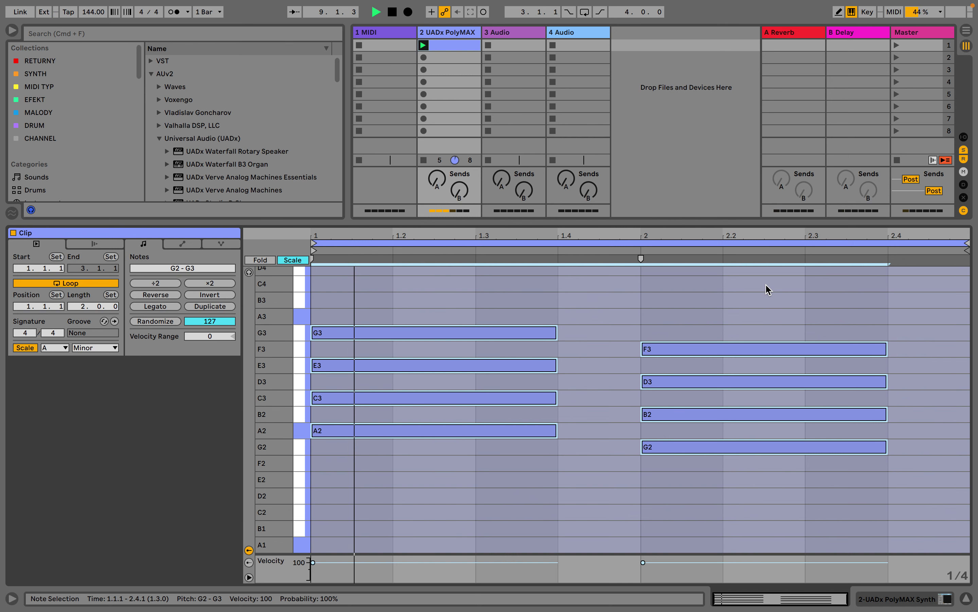
click(753, 299)
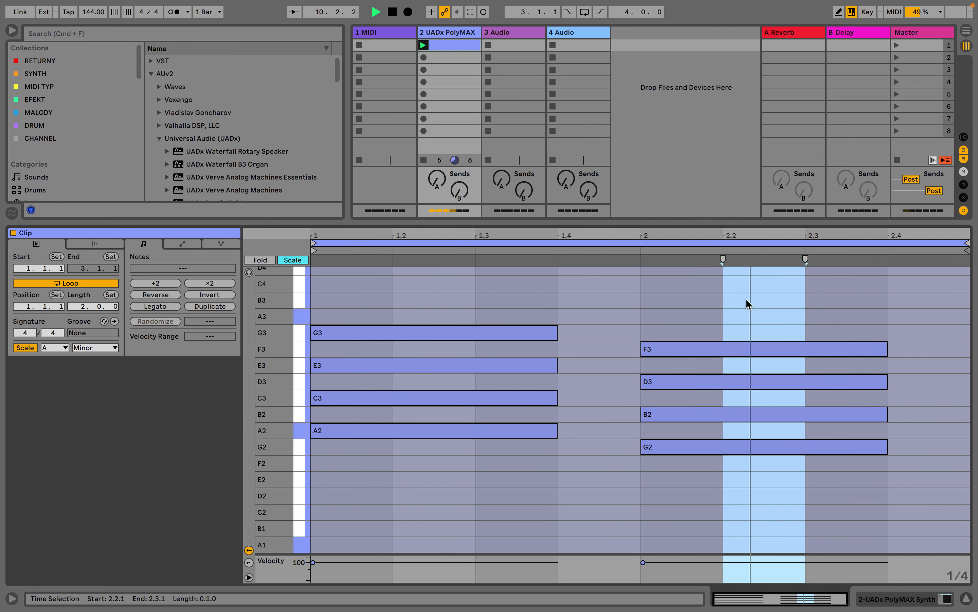
- Reopen the PolyMAX synth window and set the filter's envelope amount to -62
double_click(447, 32)
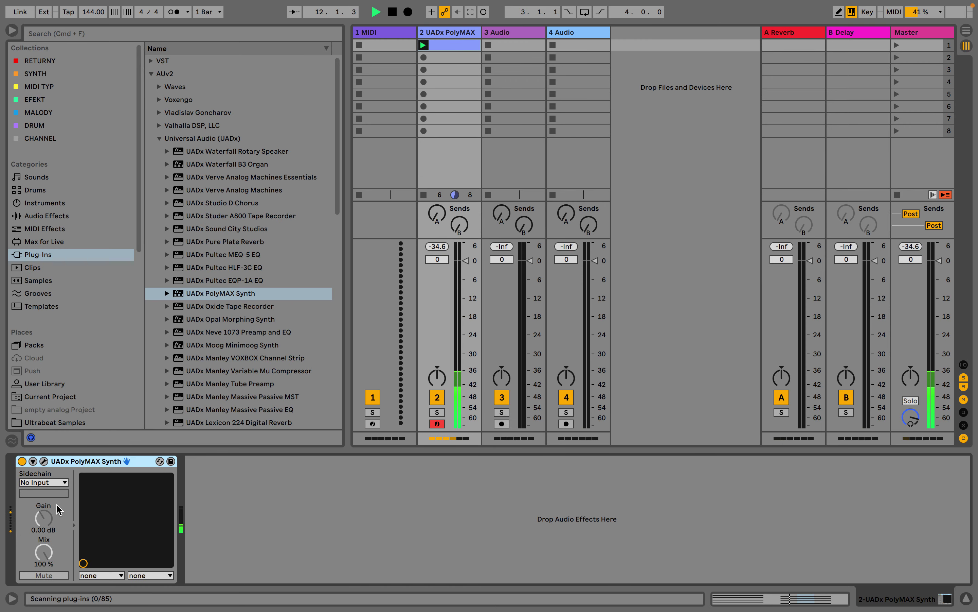
click(44, 460)
drag(441, 249, 467, 267)
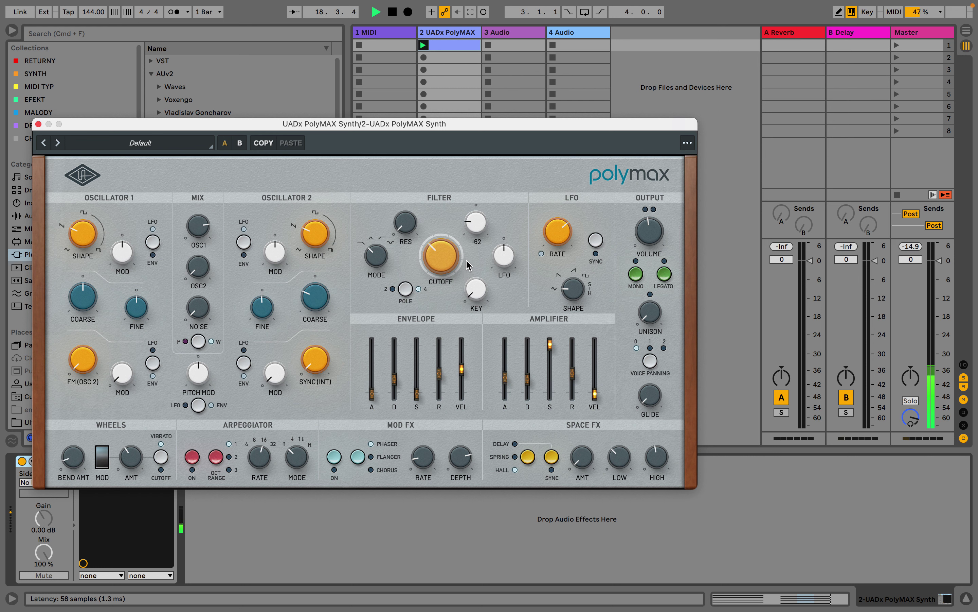
- Fine-tune the amplifier's release and slightly raise its velocity amount
mouse_move(574, 381)
drag(574, 366, 574, 369)
drag(595, 384, 598, 368)
- Add a slight LFO modulation to the filter and adjust its resonance
mouse_move(441, 390)
drag(503, 259, 505, 258)
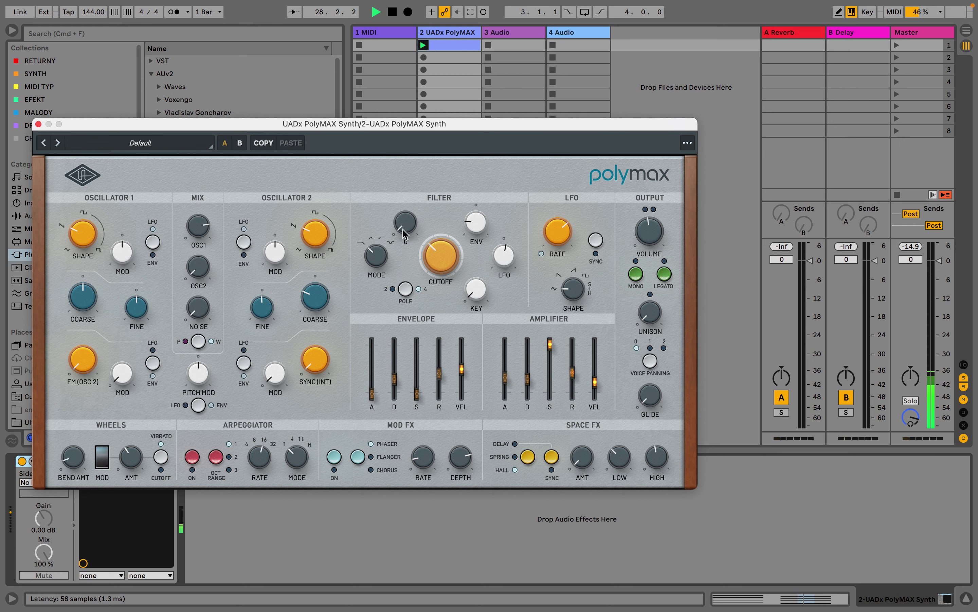
drag(405, 229, 411, 179)
- Raise the oscillator 2 level, mix in noise at 30, and adjust oscillator 2's coarse and fine tuning
mouse_move(191, 315)
drag(195, 310, 194, 256)
drag(263, 322, 313, 267)
drag(193, 268, 196, 175)
drag(318, 245, 330, 164)
drag(201, 279, 205, 246)
drag(311, 245, 317, 222)
drag(534, 121, 609, 118)
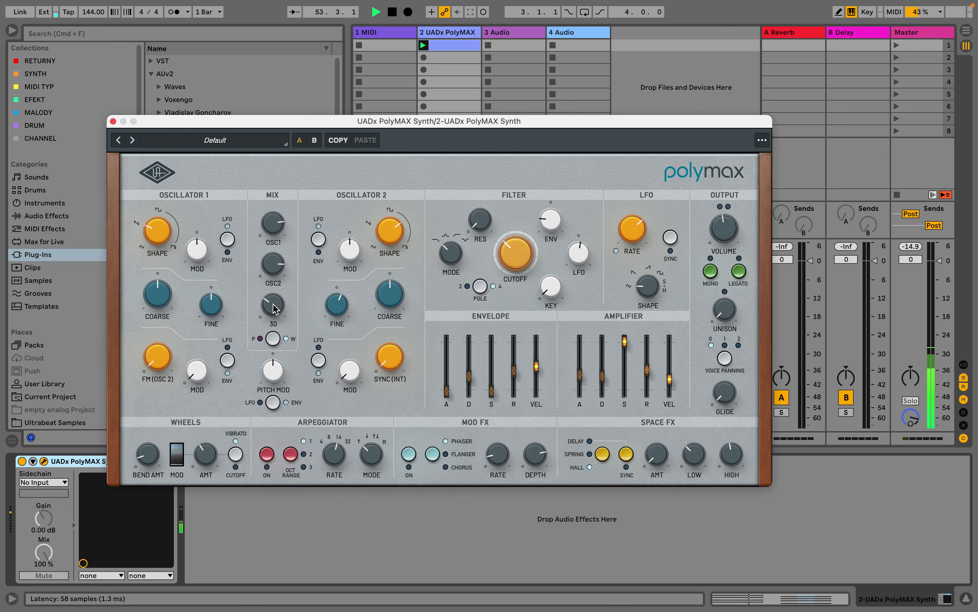
- Set the synth's filter cutoff to about 210 Hz, slightly shorten the filter envelope's decay and lengthen its release
click(113, 122)
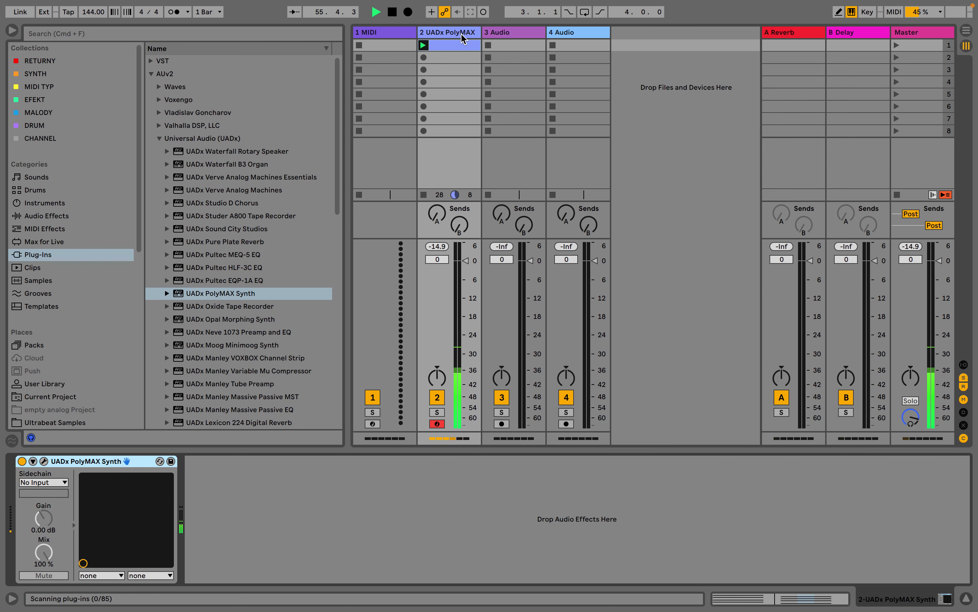
click(44, 462)
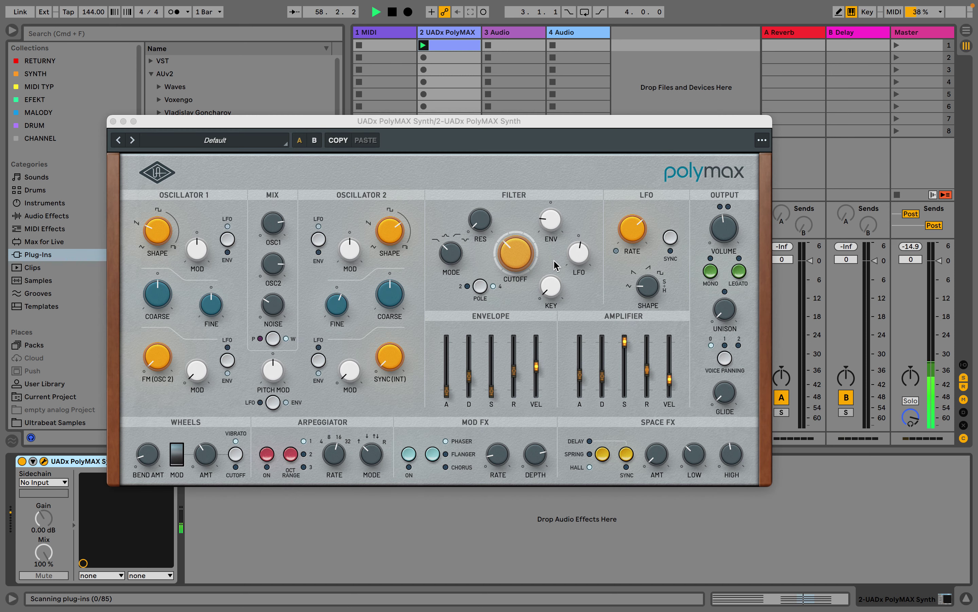
click(517, 257)
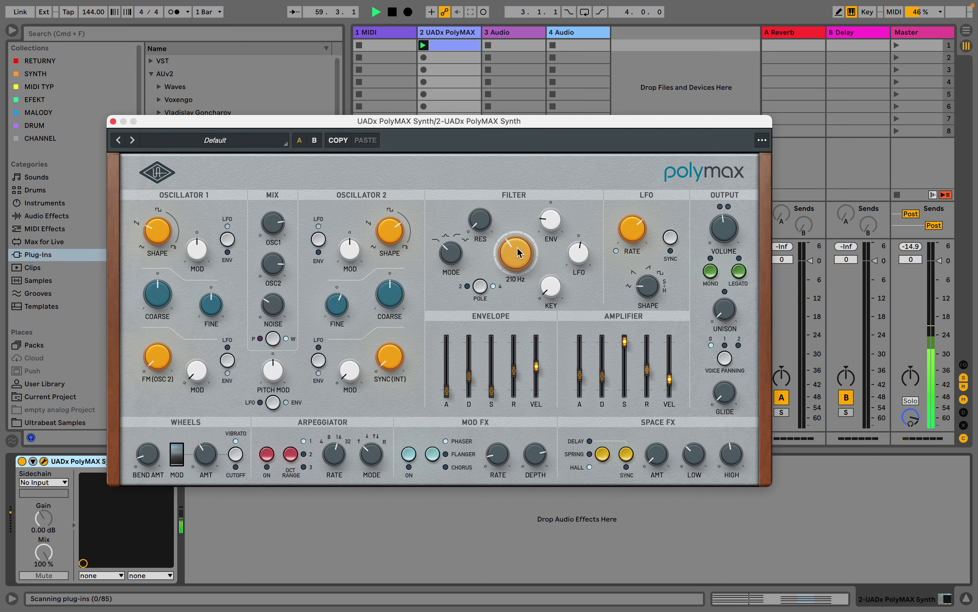
drag(517, 247, 516, 246)
mouse_move(447, 391)
mouse_down()
mouse_move(456, 293)
mouse_move(454, 400)
mouse_up()
drag(494, 362, 519, 349)
mouse_move(470, 382)
mouse_down()
mouse_move(473, 325)
mouse_move(469, 393)
mouse_up()
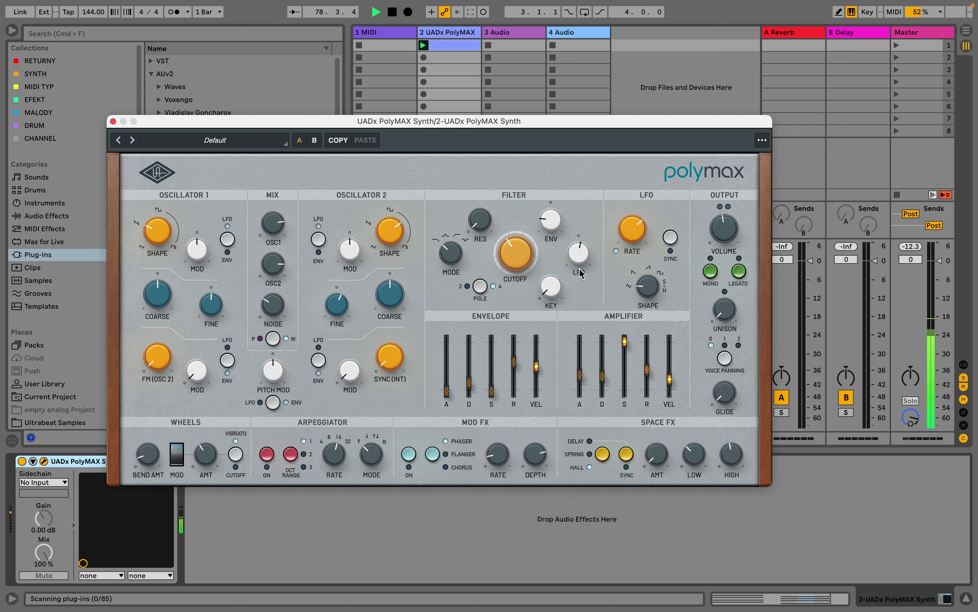
- Adjust the LFO rate and fine-tune the filter's envelope amount, and close the synth window
mouse_move(629, 245)
drag(633, 265, 634, 259)
drag(632, 253, 634, 239)
mouse_move(556, 223)
drag(556, 220, 565, 148)
drag(555, 204, 552, 221)
drag(553, 221, 553, 207)
click(113, 122)
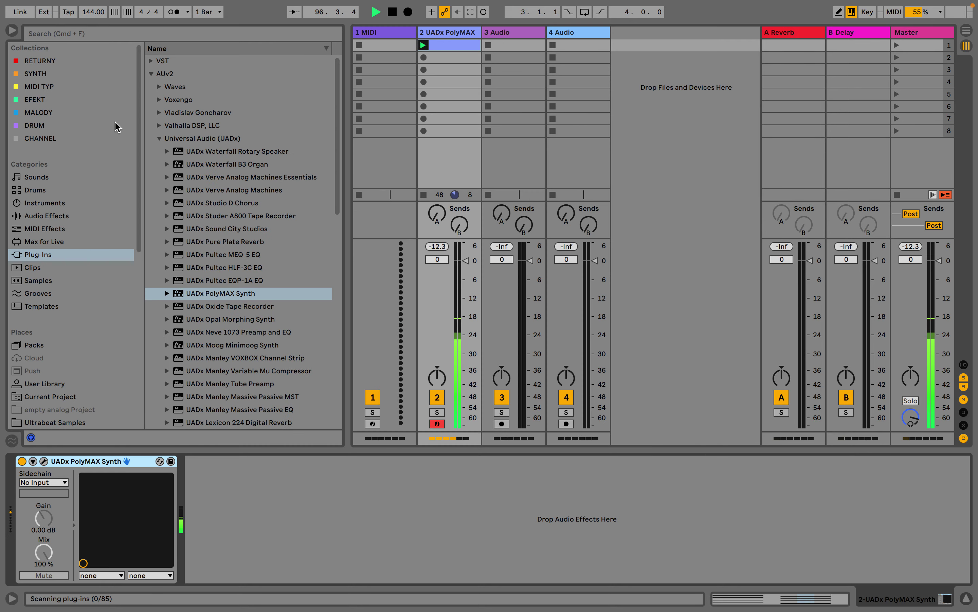
- Add the UADx Pultec EQP-1A EQ after the PolyMAX synth
scroll(261, 289, down, 2)
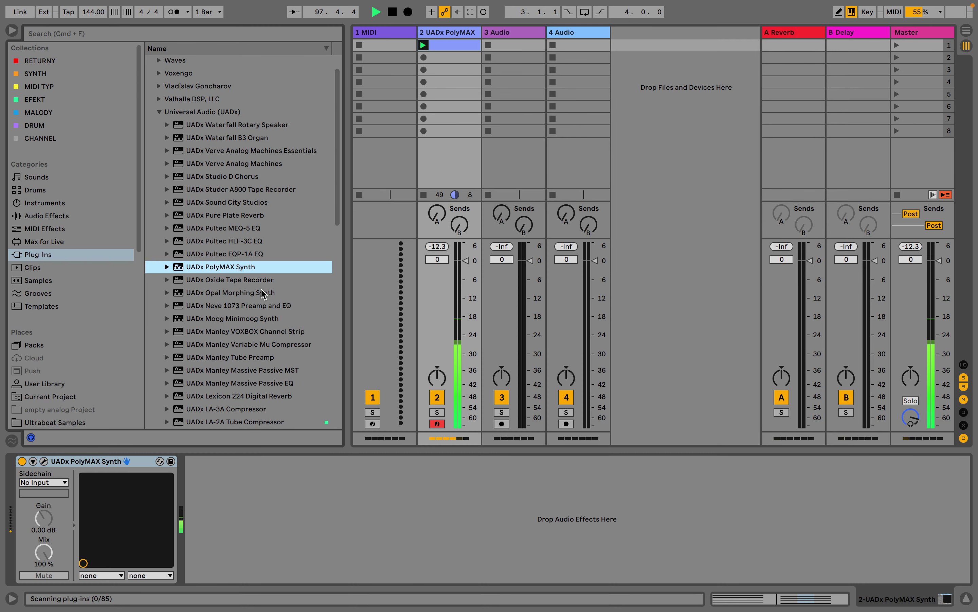
click(239, 241)
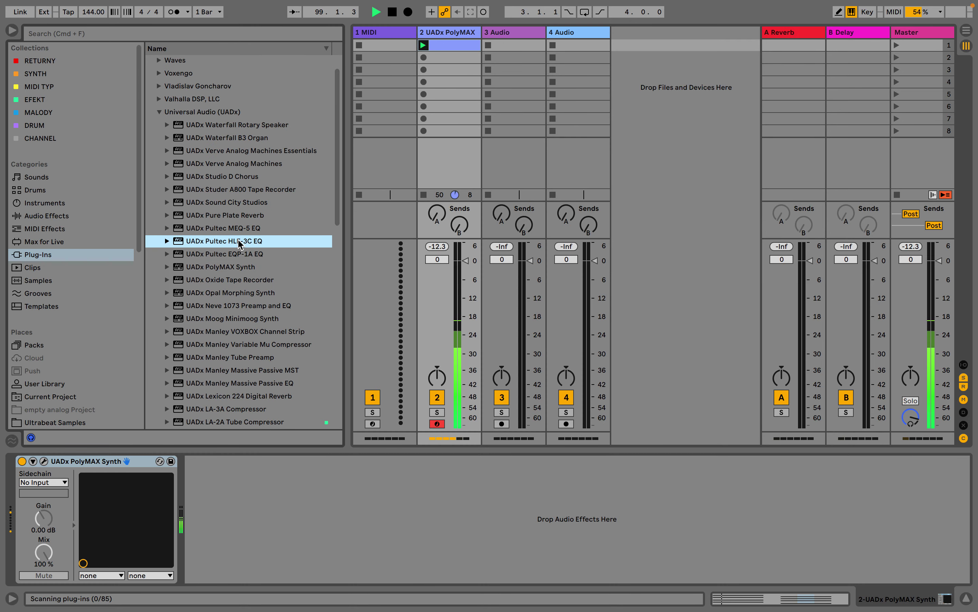
drag(238, 254, 310, 510)
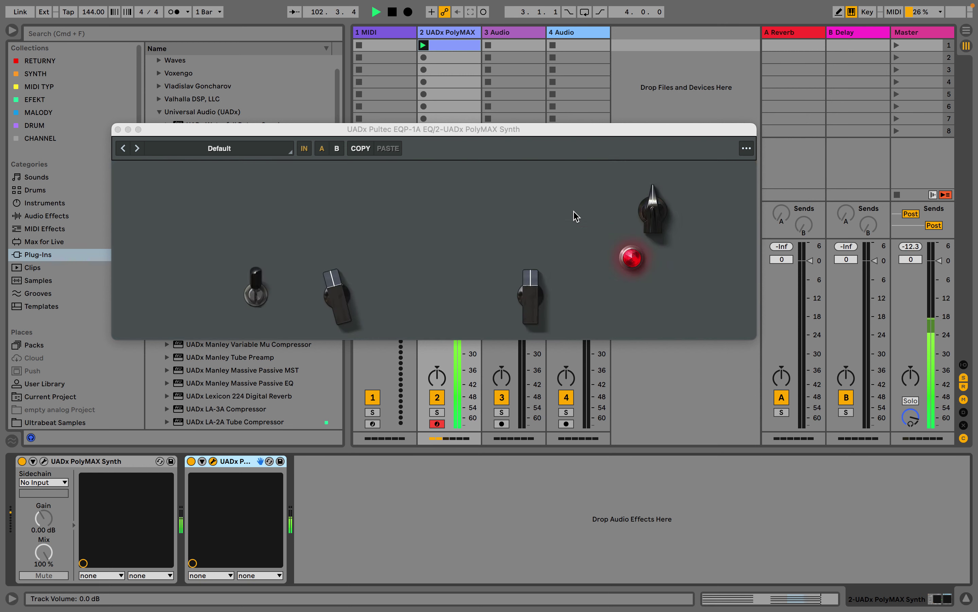
- Raise the equalizer's high and low attenuation, set its high frequency to 3 KCS, and close its window
drag(574, 216, 582, 111)
drag(530, 283, 521, 436)
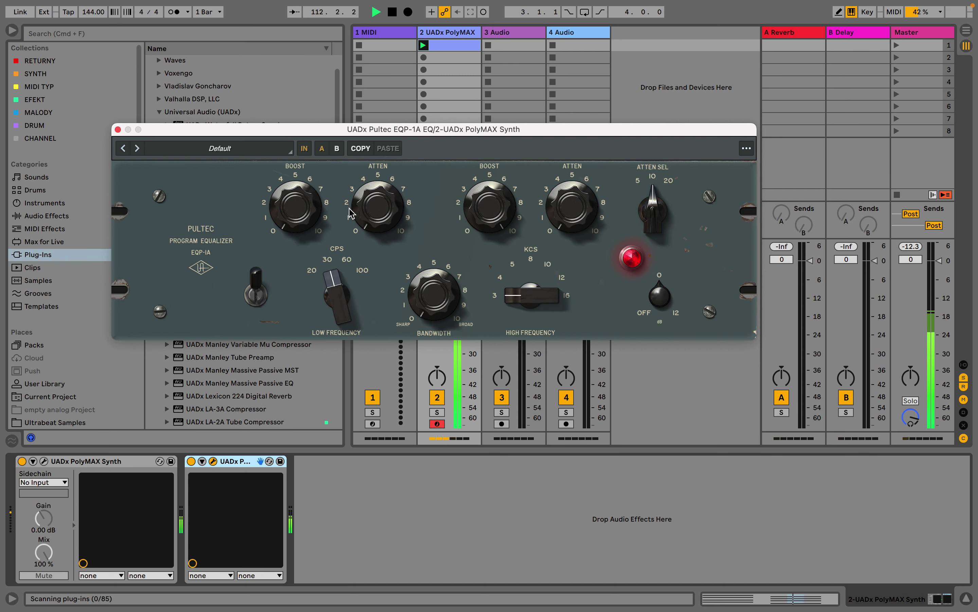
drag(350, 213, 364, 161)
click(118, 129)
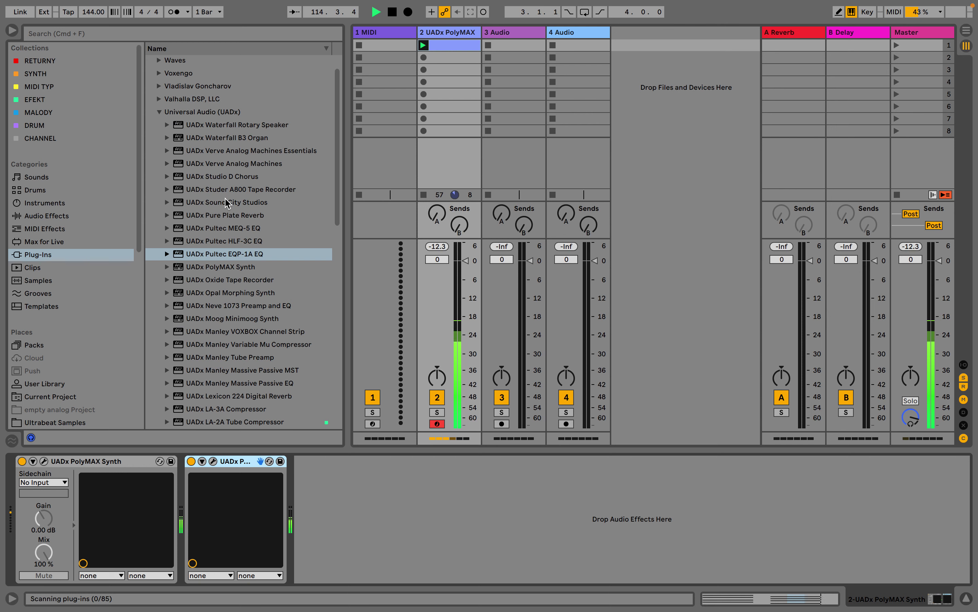
- Add the UADx Studio D Chorus after the equalizer and set its modulation mode to 2
drag(225, 178, 368, 498)
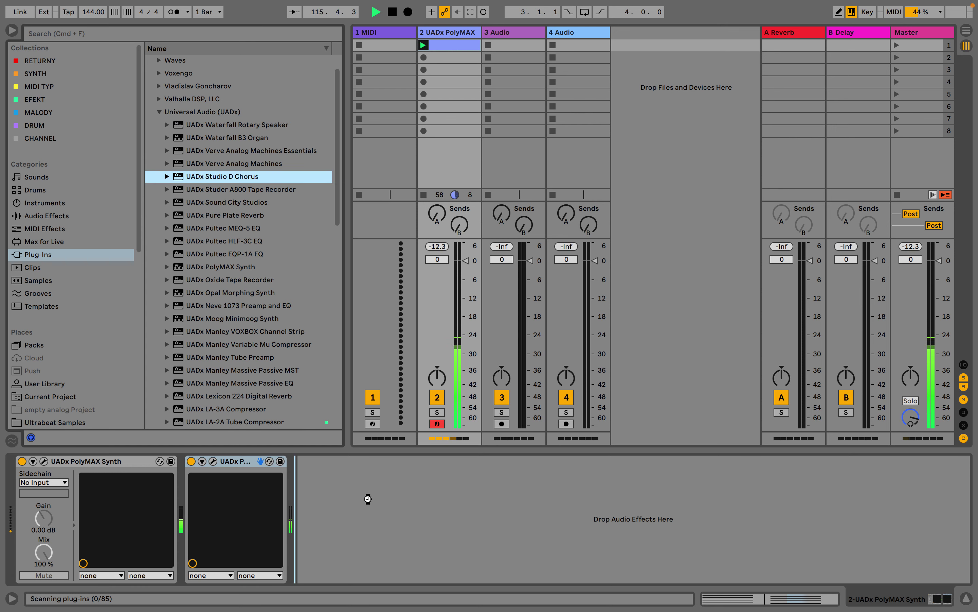
drag(368, 498, 370, 501)
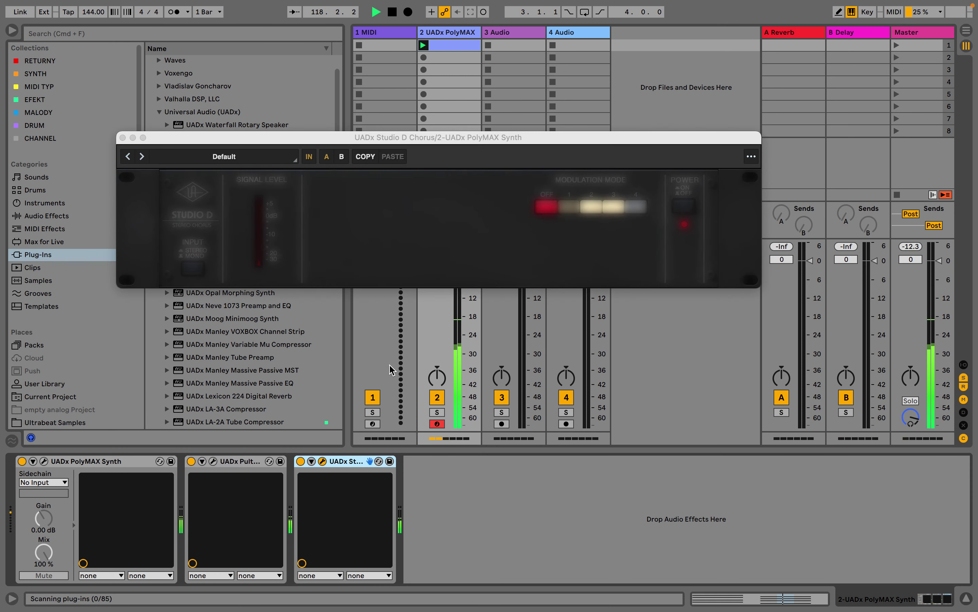
click(612, 208)
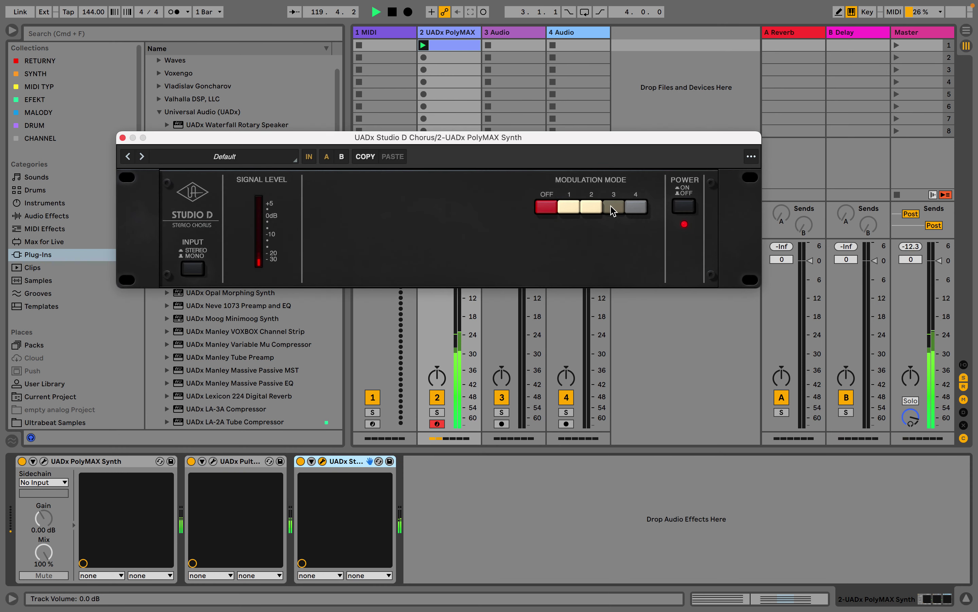
click(594, 209)
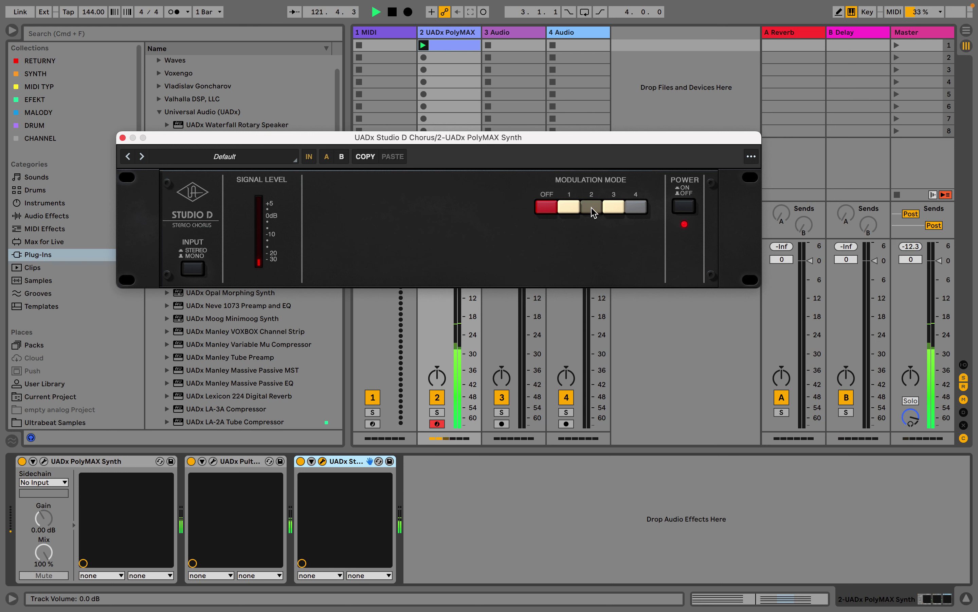
click(123, 138)
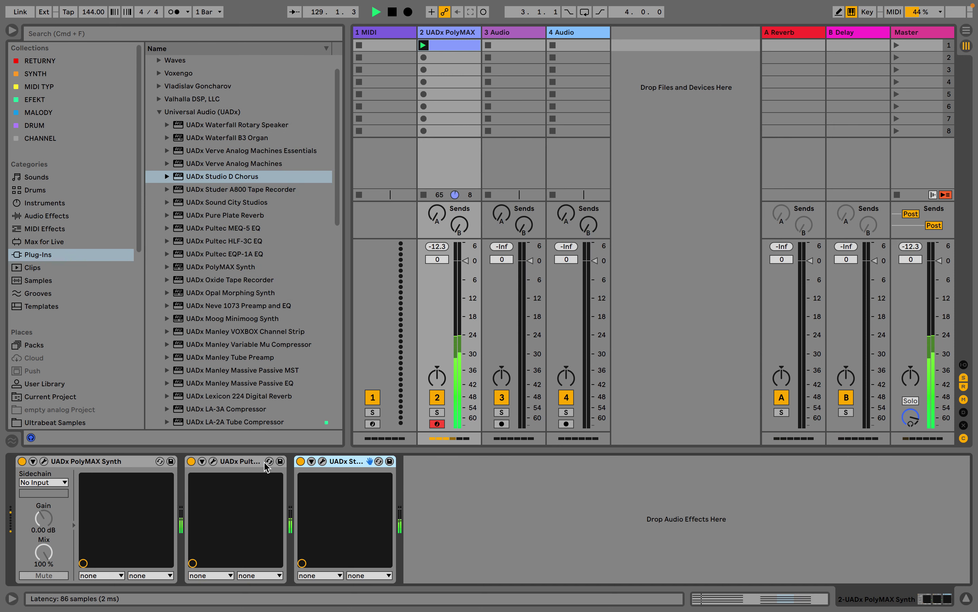
click(44, 461)
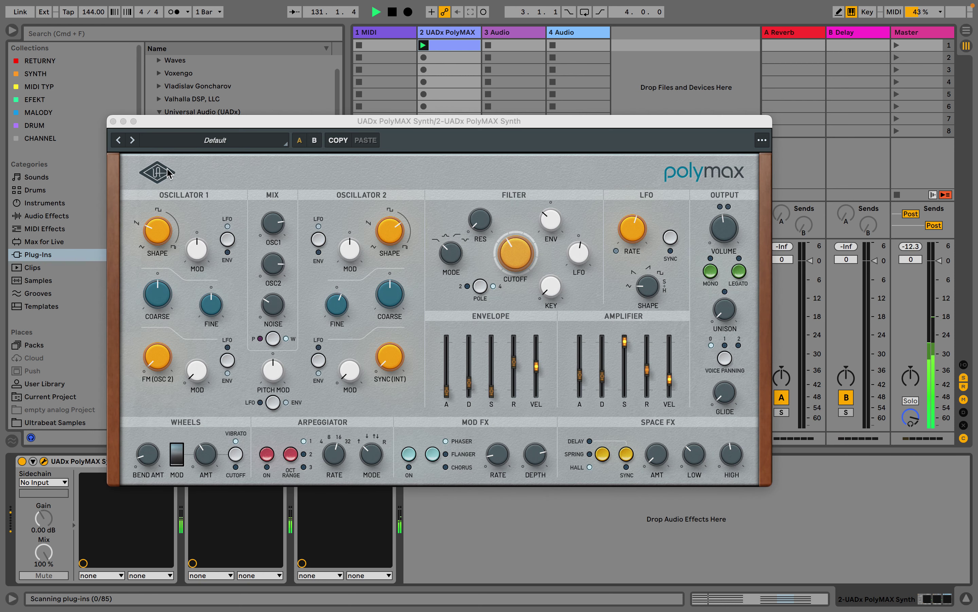
click(113, 121)
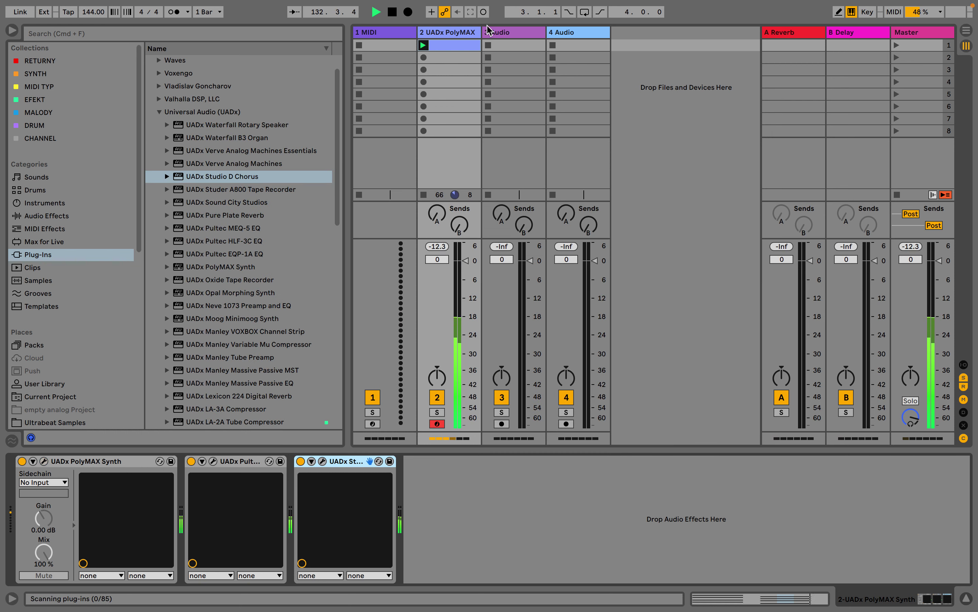
- Open the chord clip on the PolyMAX track and select the top notes of both chords, G3 and F3
click(460, 40)
scroll(767, 377, up, 5)
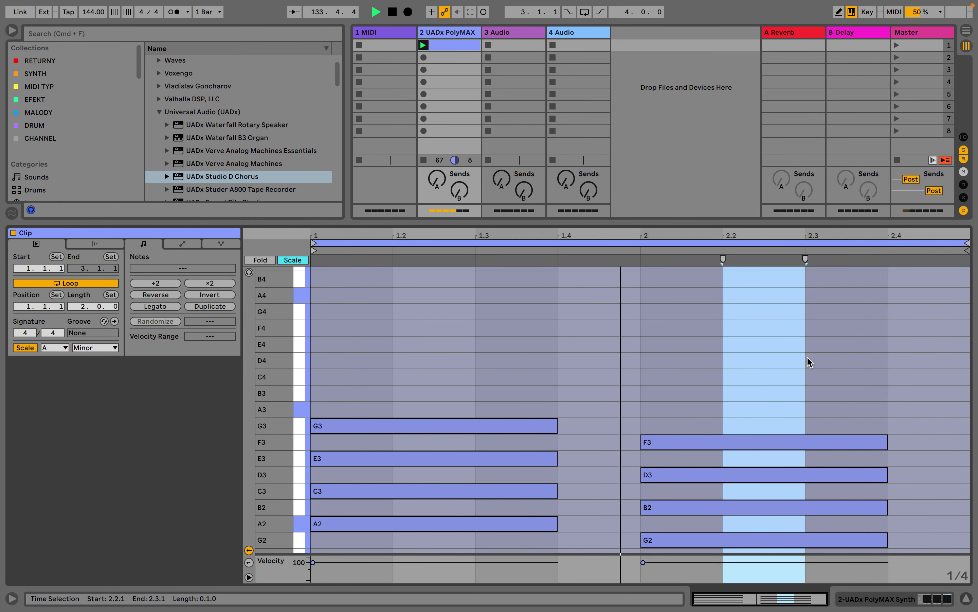
drag(809, 366, 517, 439)
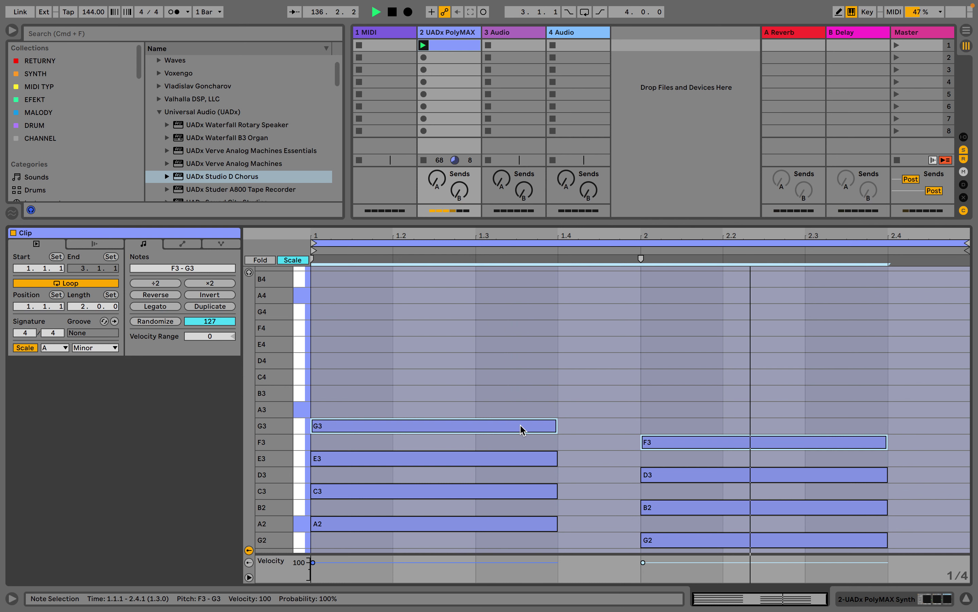
right_click(521, 430)
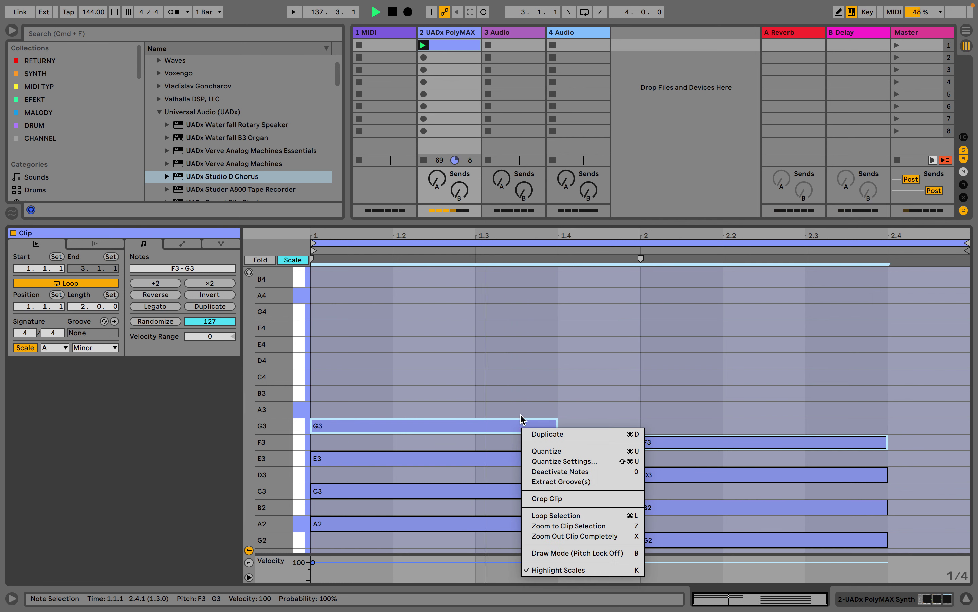
key(Escape)
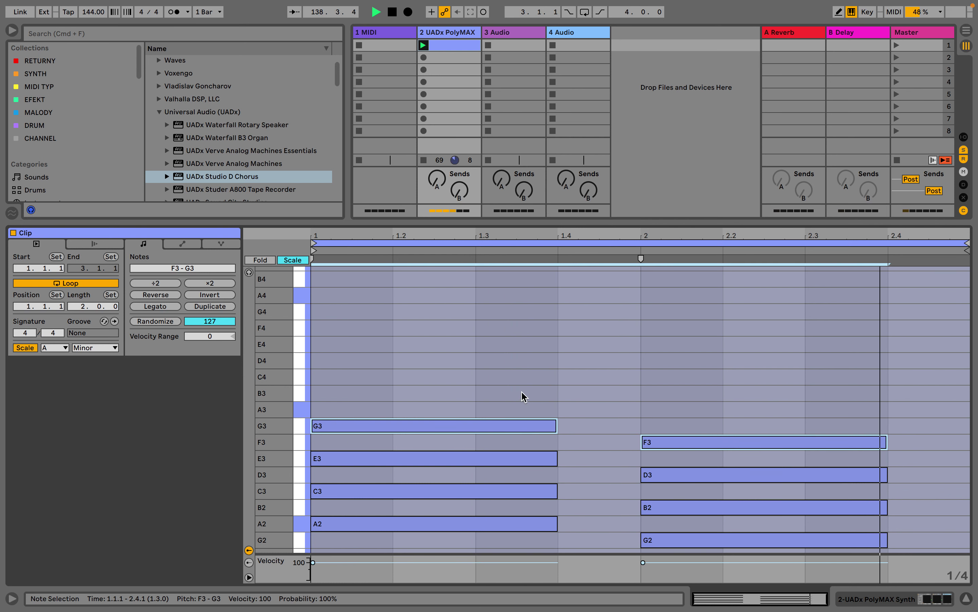
right_click(521, 425)
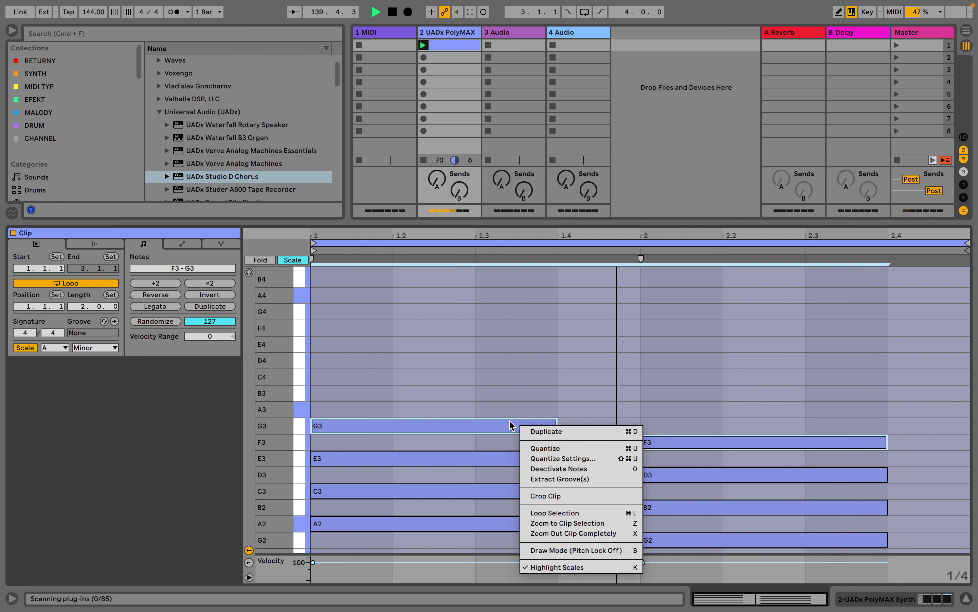
key(Escape)
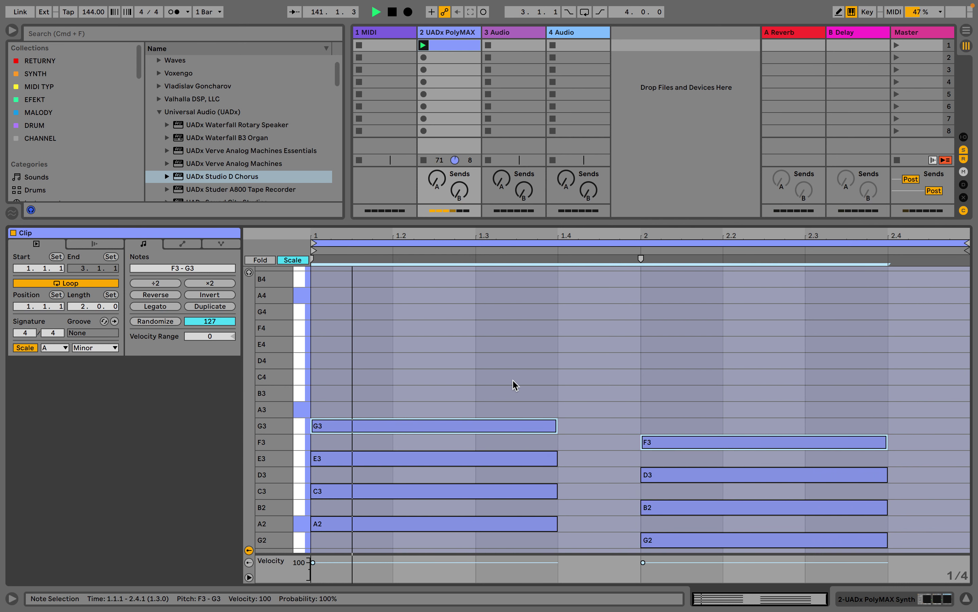
- Copy the top note of each chord up an octave, G3 to G4 and F3 to F4
drag(692, 412, 655, 449)
drag(555, 404, 530, 321)
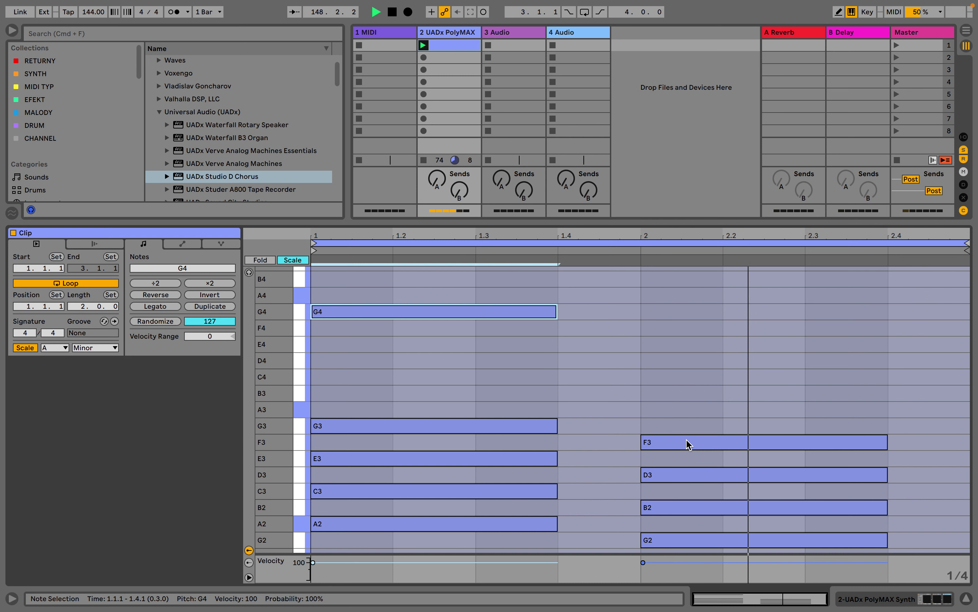
drag(689, 444, 700, 335)
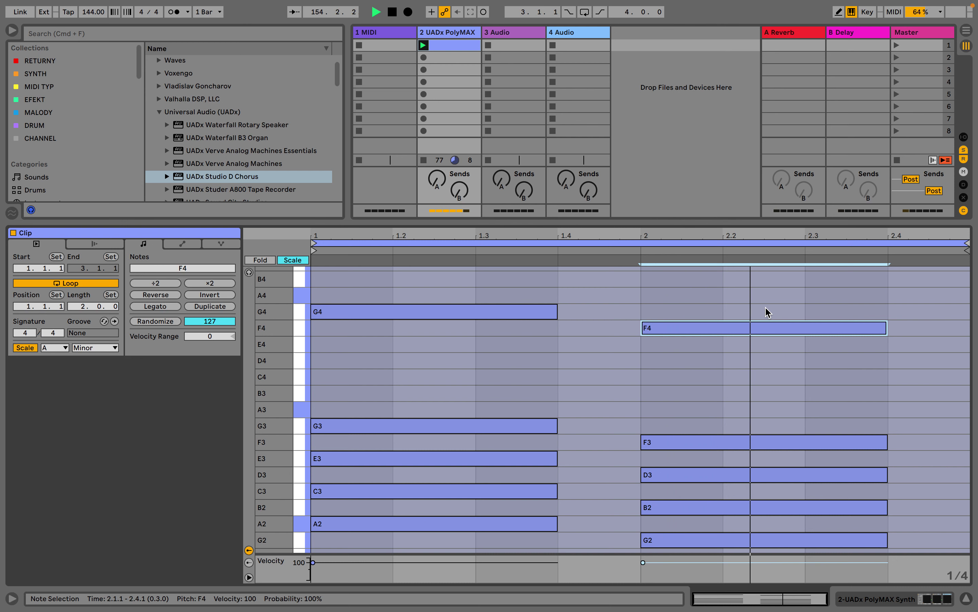
- Narrow the note grid to 1/16 and extend the start of the F4 note back to 1.4.4
drag(727, 293, 618, 387)
key(ctrl+1)
key(ctrl+1)
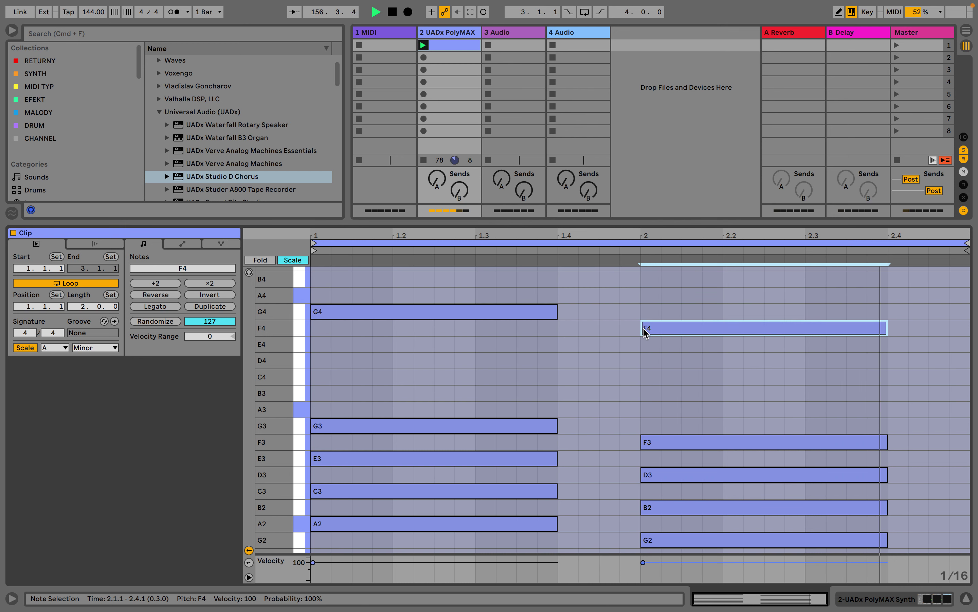
drag(643, 332, 623, 329)
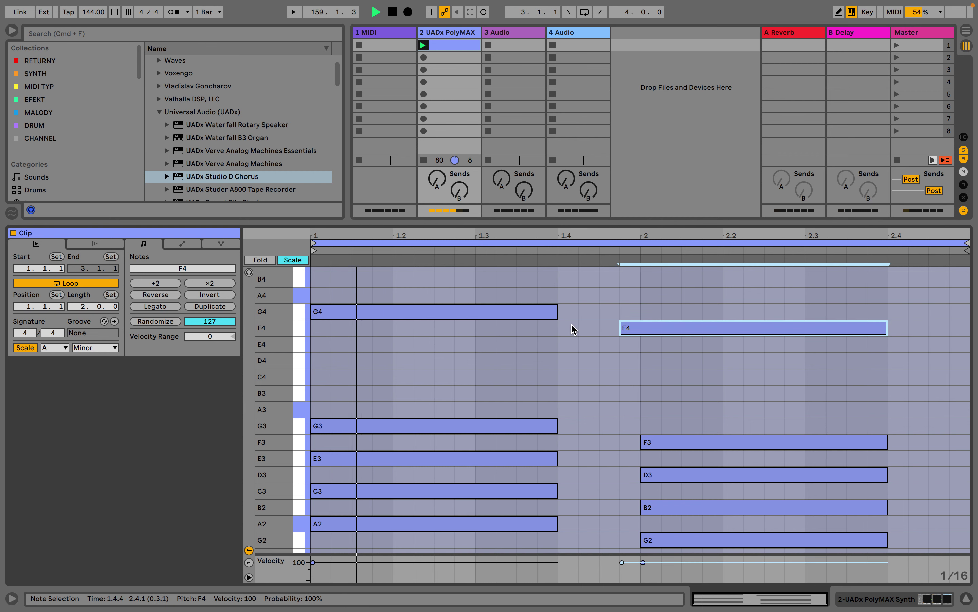
- Return to the PolyMAX track's devices and slightly reduce the Pultec equalizer's low-frequency attenuation
click(463, 34)
click(463, 34)
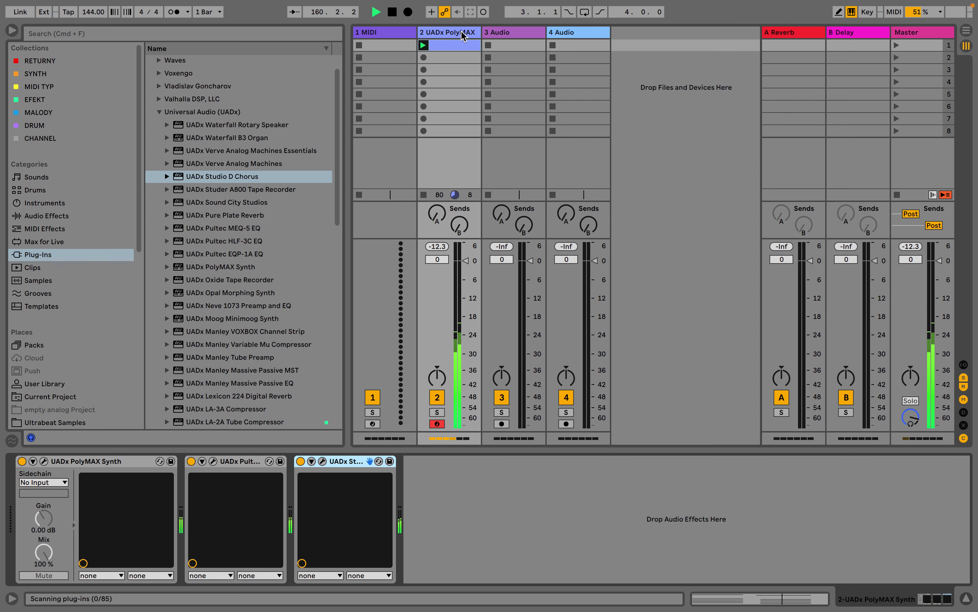
click(323, 462)
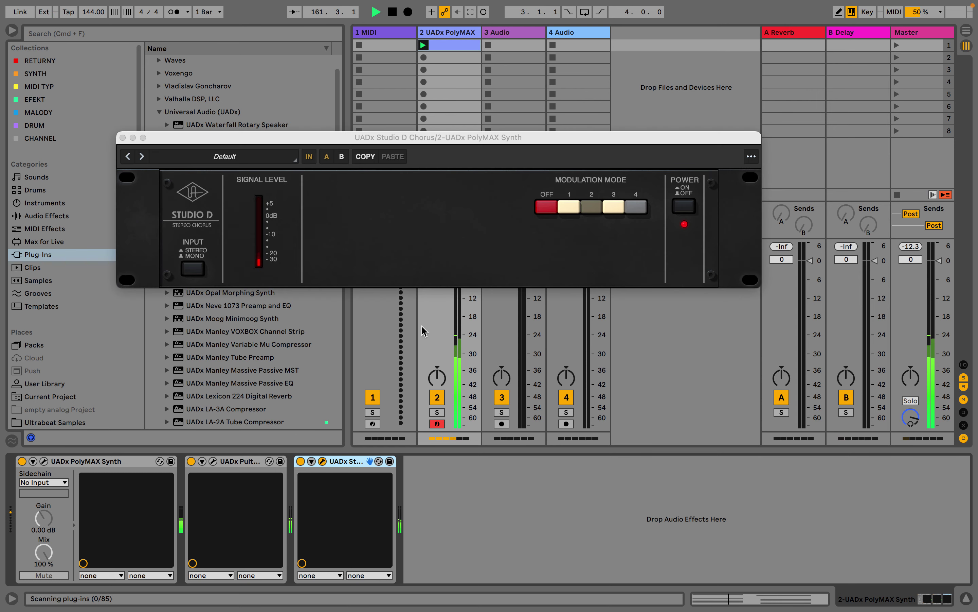
click(213, 461)
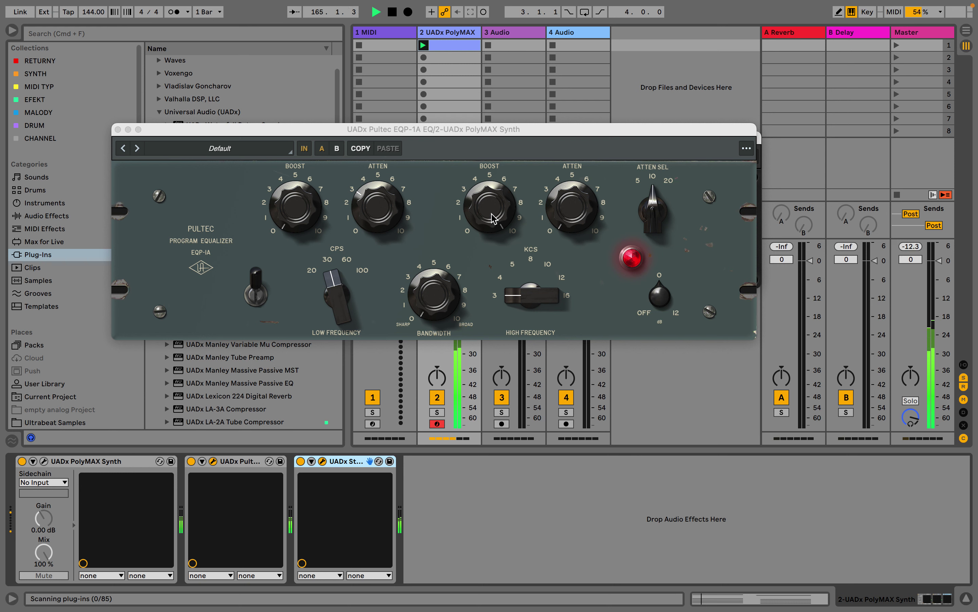
mouse_move(380, 216)
mouse_down()
mouse_move(394, 148)
mouse_move(384, 236)
mouse_up()
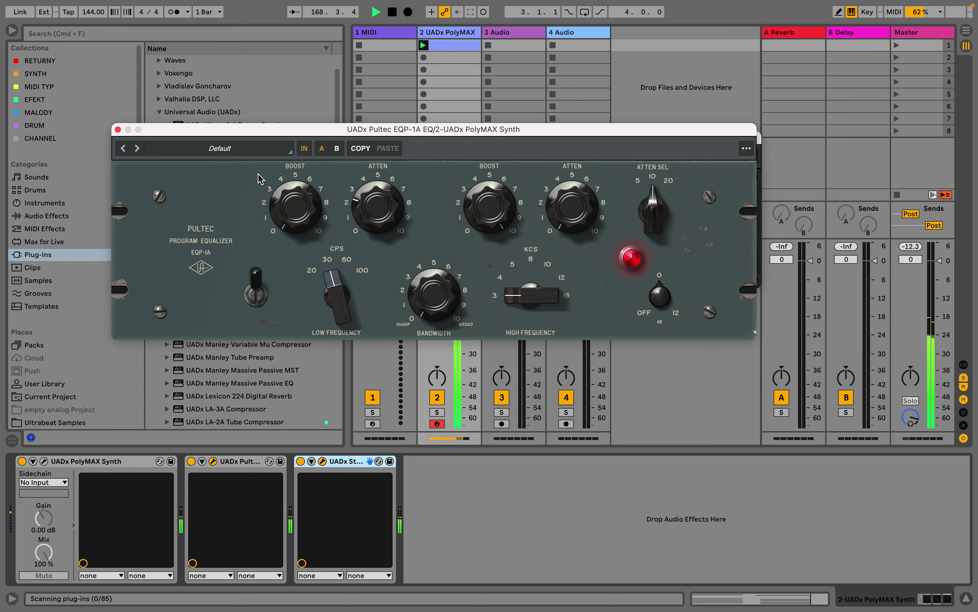
click(119, 129)
- Check the master output's frequency spectrum in SPAN and return to the PolyMAX track
click(917, 35)
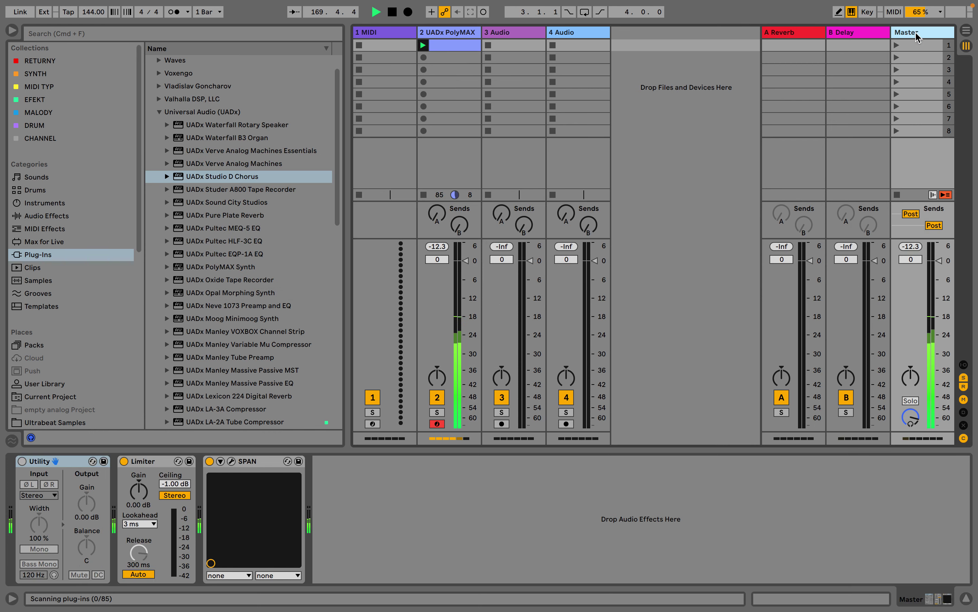
click(231, 461)
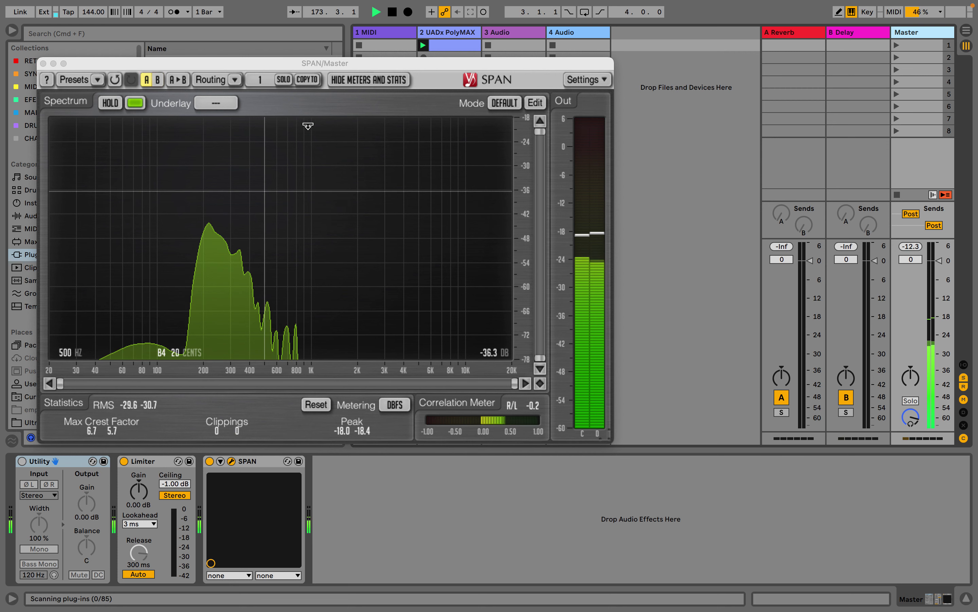
click(328, 62)
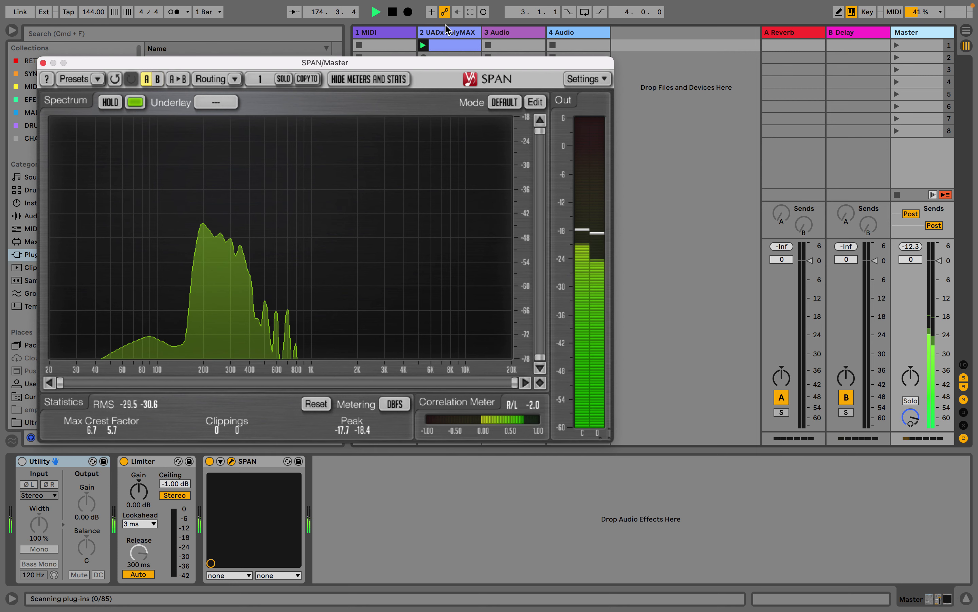
click(459, 34)
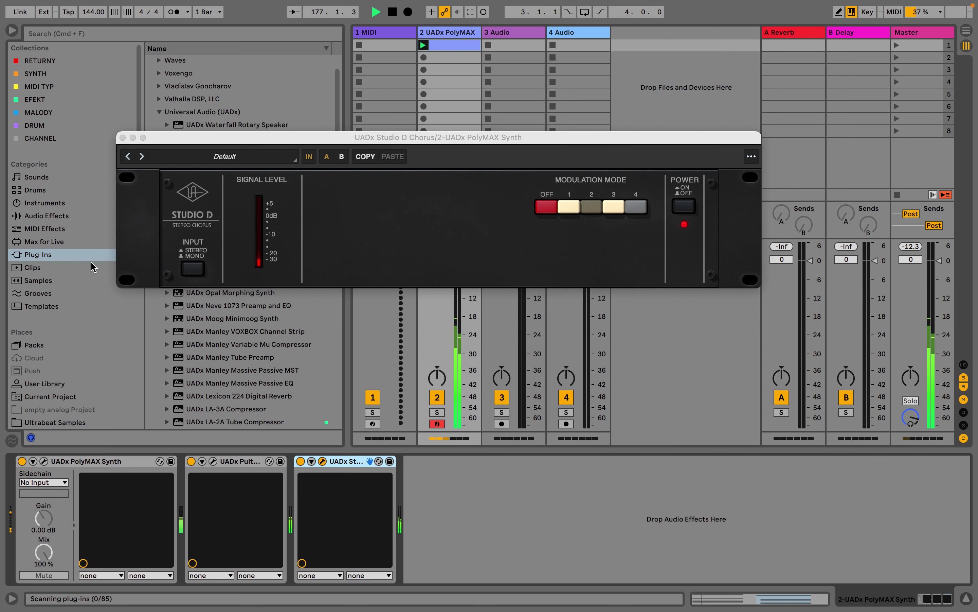
- Open the PolyMAX synth, raise its filter cutoff slightly and sweep oscillator 2's pulse shape to audition it
click(44, 461)
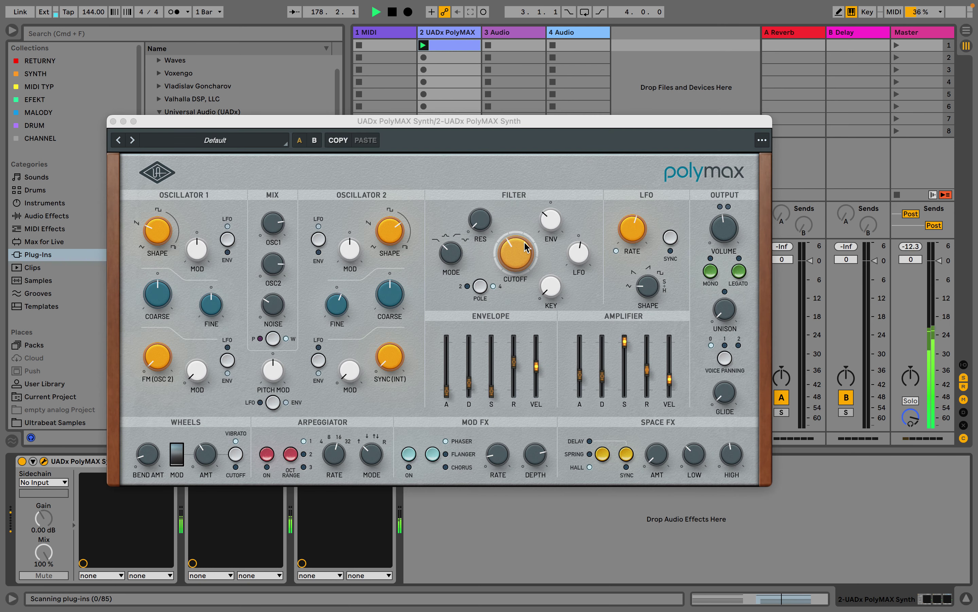
click(509, 265)
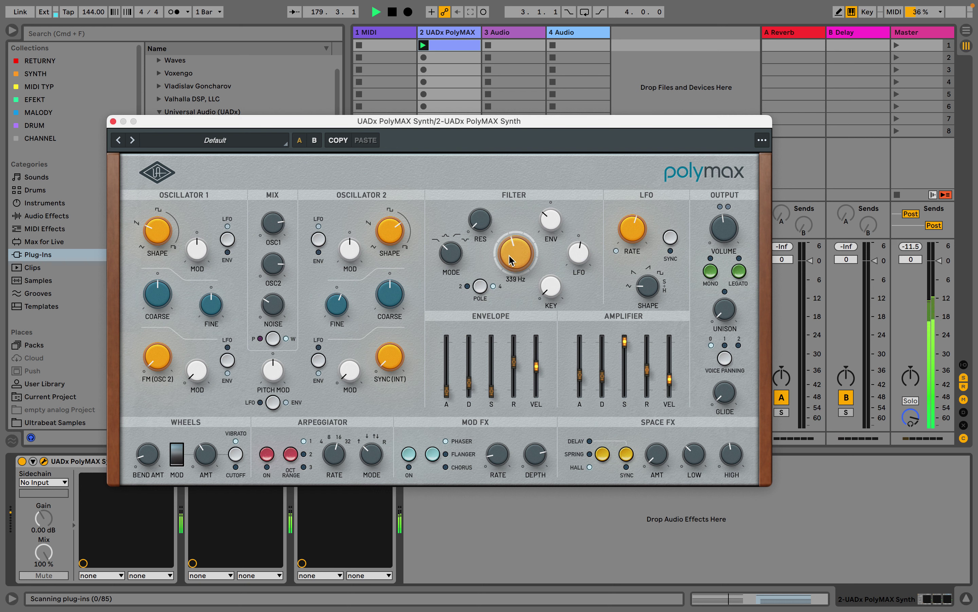
mouse_move(509, 255)
mouse_down()
mouse_move(509, 239)
mouse_move(509, 253)
mouse_up()
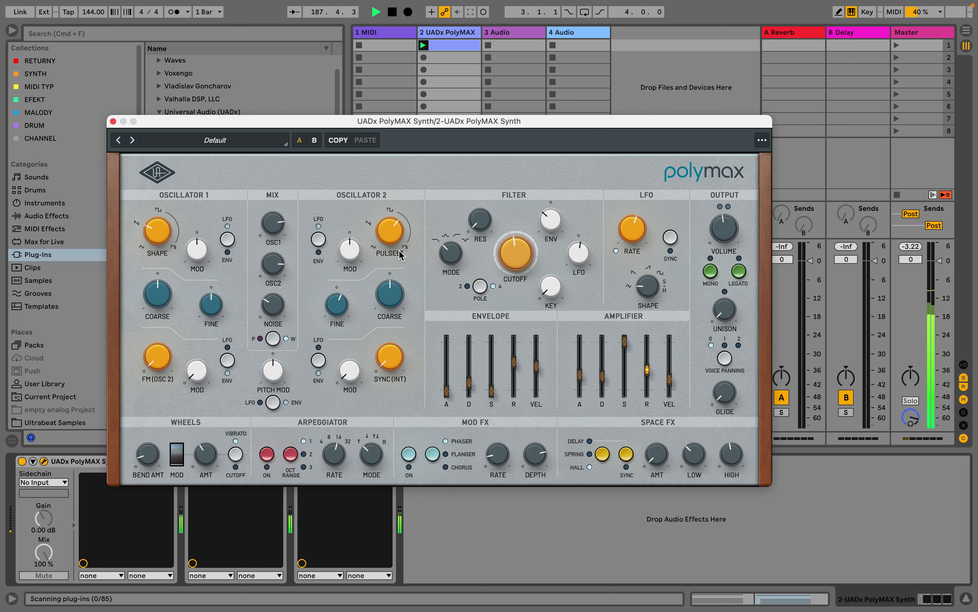
drag(400, 254, 402, 305)
drag(401, 254, 404, 222)
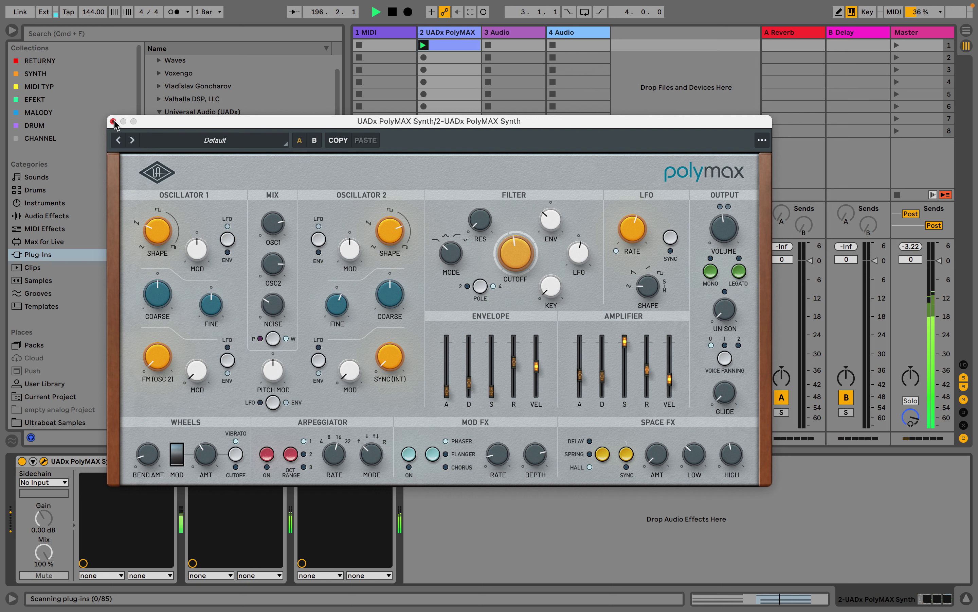
- Set the synth's amplifier sustain just below maximum, raise the filter resonance and close the open plug-in windows
mouse_move(626, 350)
drag(626, 351, 618, 446)
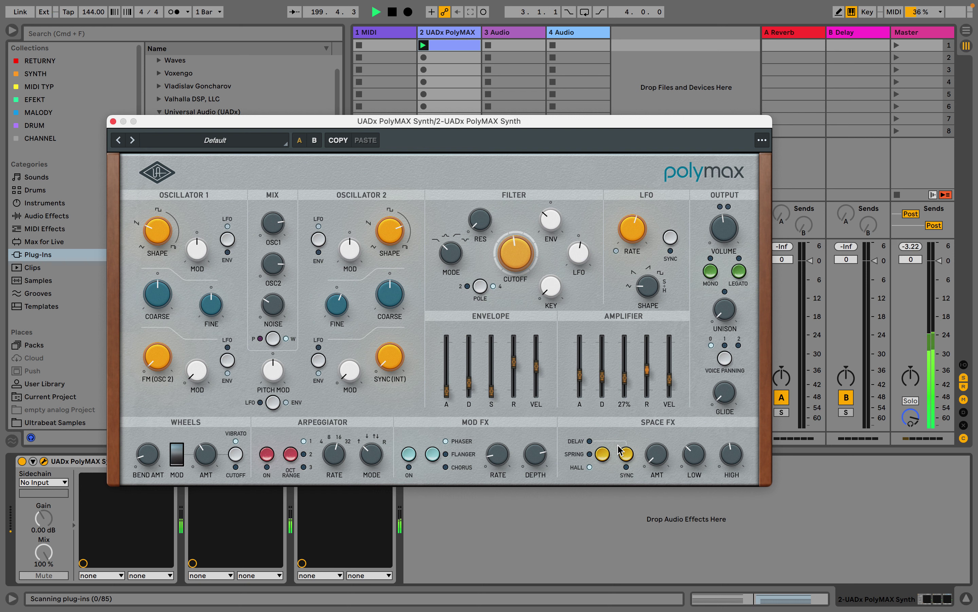
drag(624, 377, 627, 354)
mouse_move(608, 381)
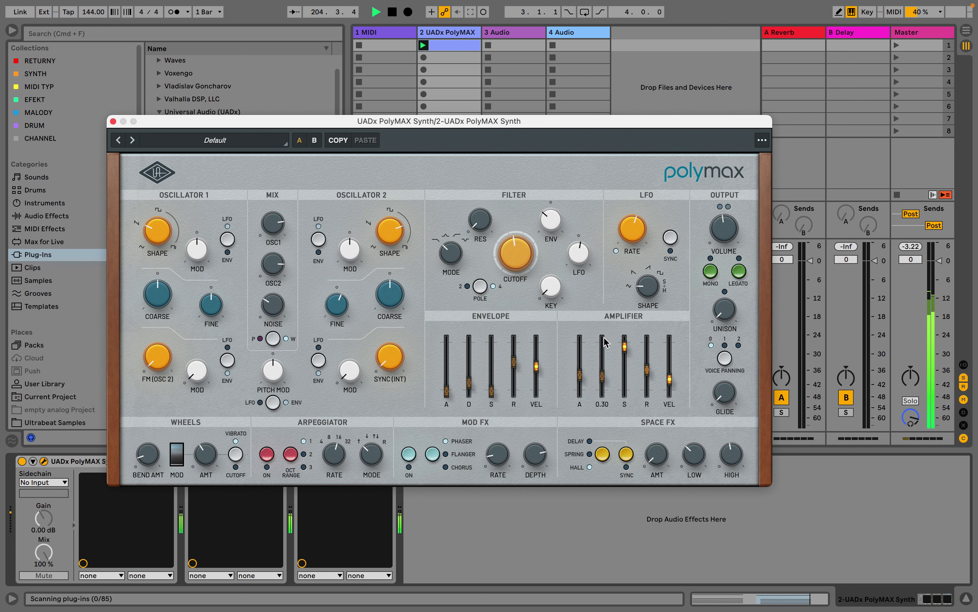
drag(475, 209, 491, 185)
click(113, 121)
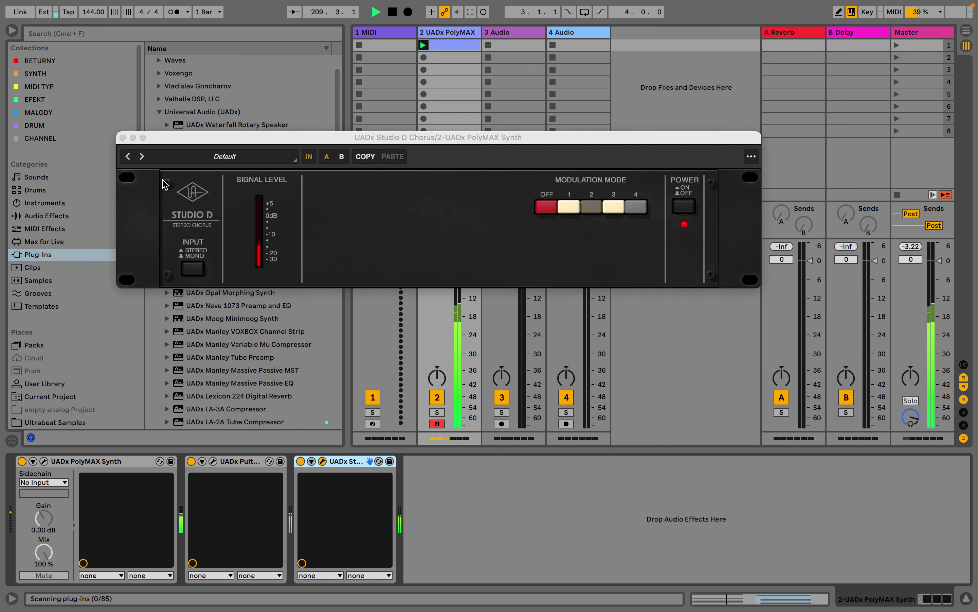
click(123, 137)
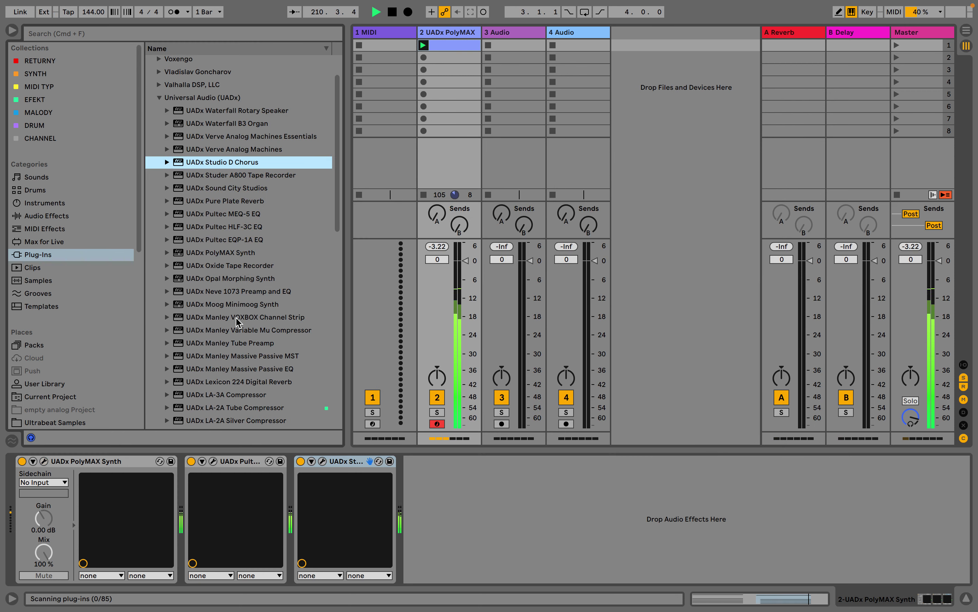
- Add the UADx Lexicon 224 Digital Reverb to the PolyMAX track after the Studio D Chorus
scroll(238, 321, down, 5)
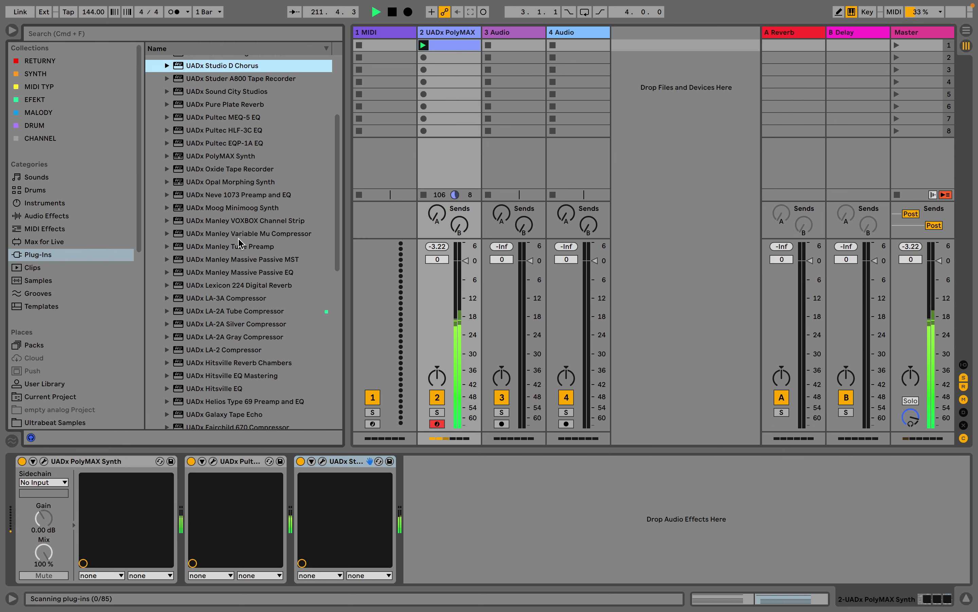
scroll(238, 242, down, 2)
scroll(238, 243, down, 3)
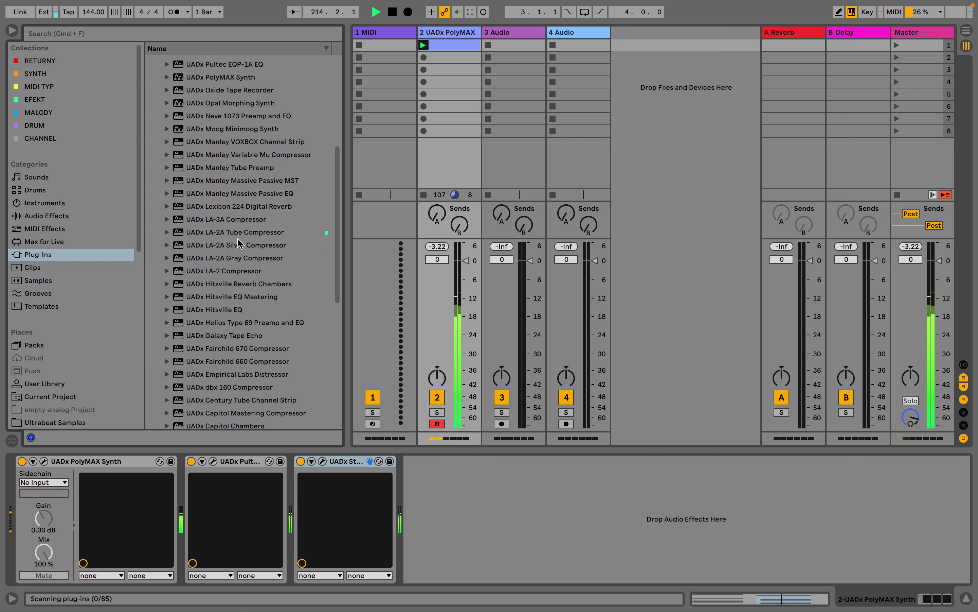
drag(229, 213, 470, 492)
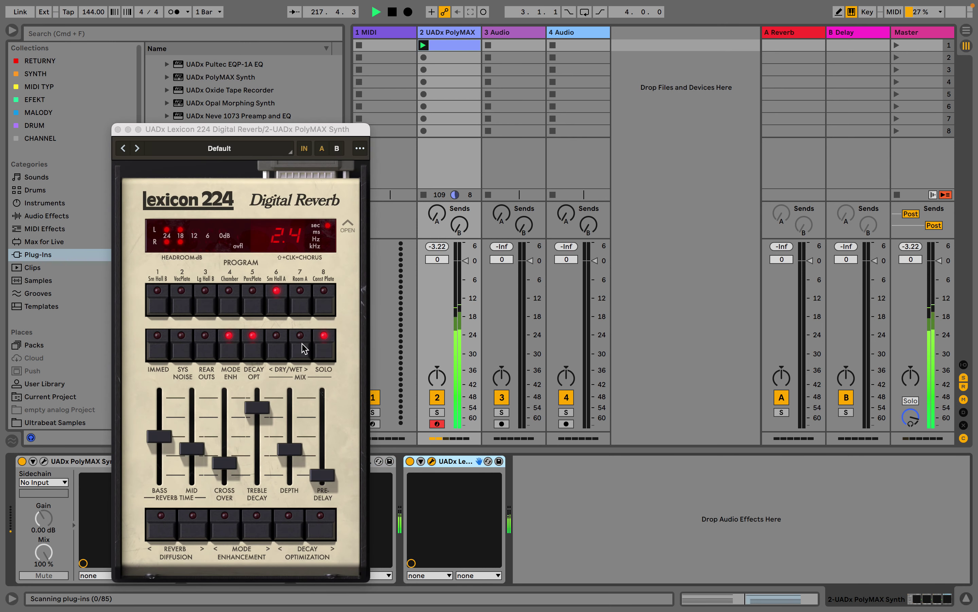
- Switch off Solo on the Lexicon 224, choose the Room A program and raise the dry/wet mix to 64.0
click(327, 355)
click(301, 303)
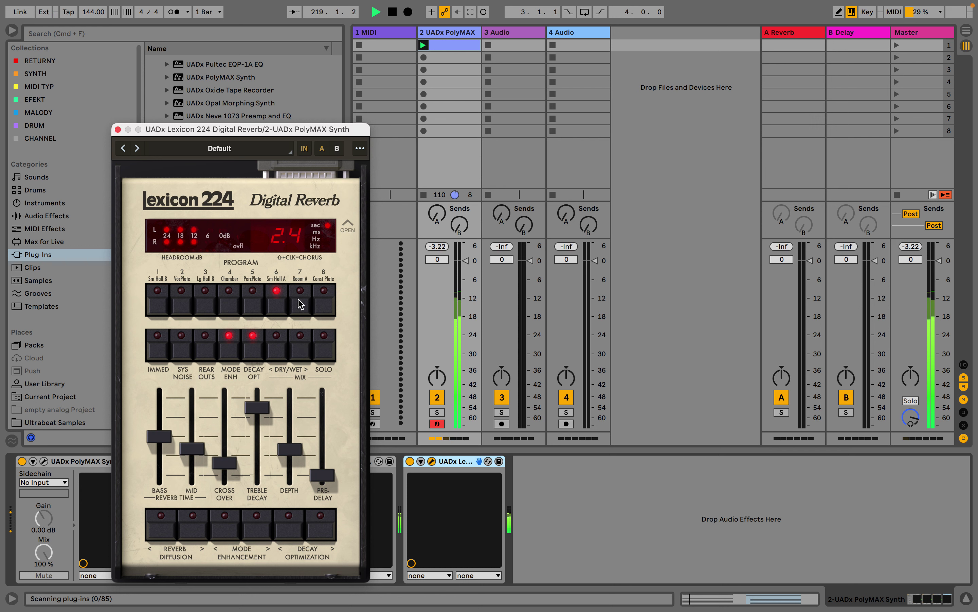
click(302, 351)
click(302, 351)
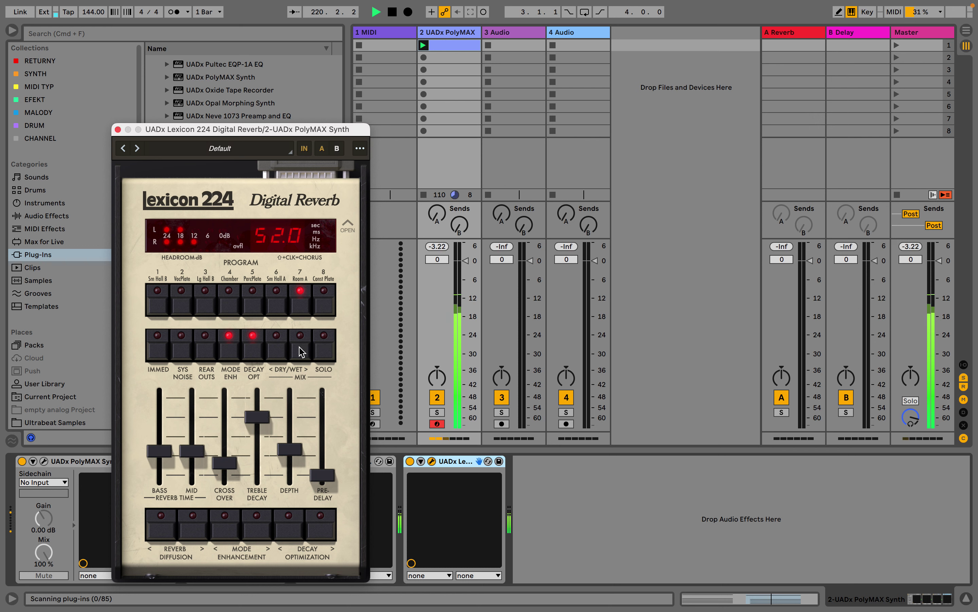
click(301, 351)
click(302, 351)
click(302, 351)
click(302, 351)
click(301, 351)
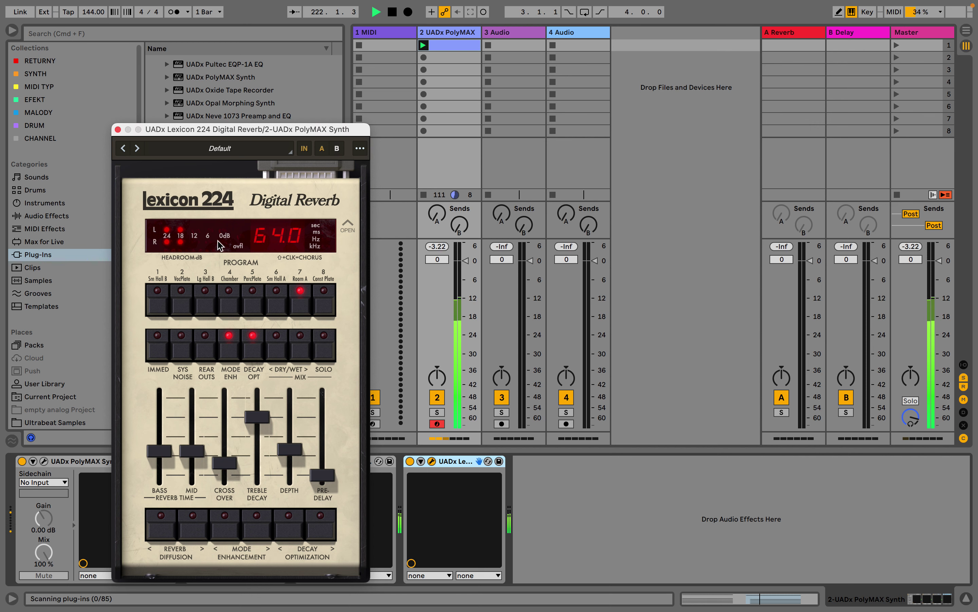
click(118, 129)
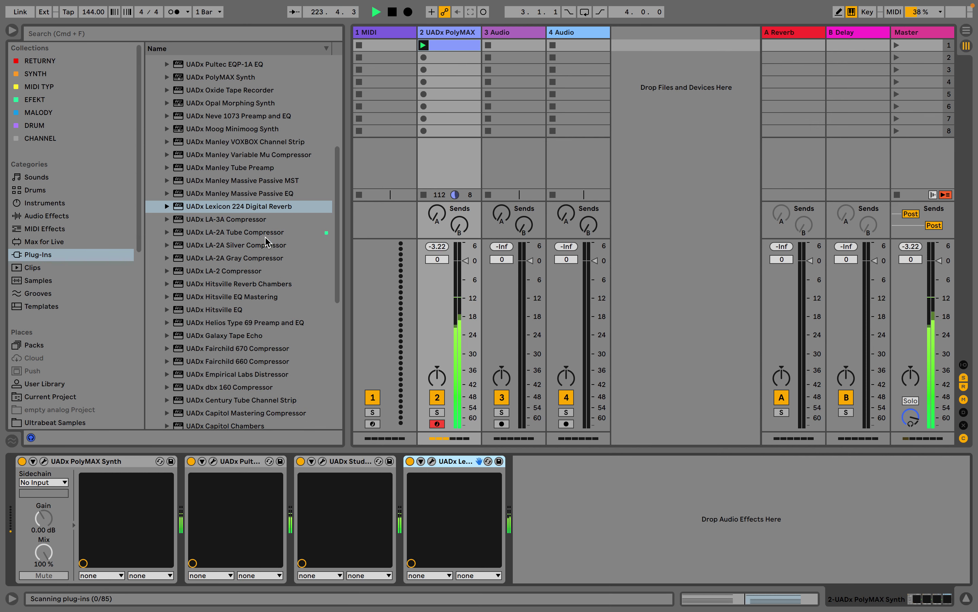
- Add the UADx Century Tube Channel Strip to the PolyMAX track after the Lexicon 224 reverb
scroll(266, 241, down, 2)
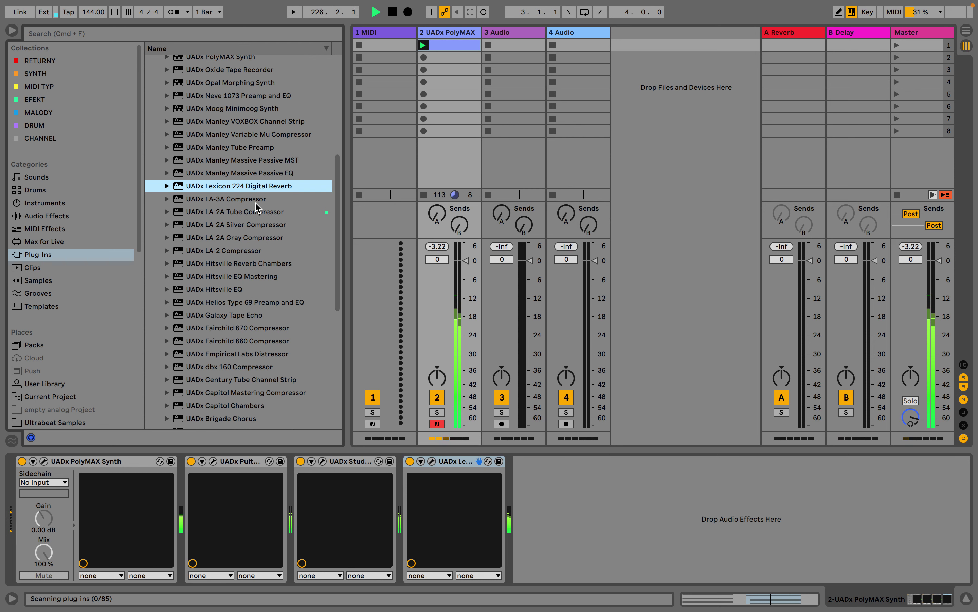
scroll(259, 210, down, 5)
scroll(264, 341, down, 3)
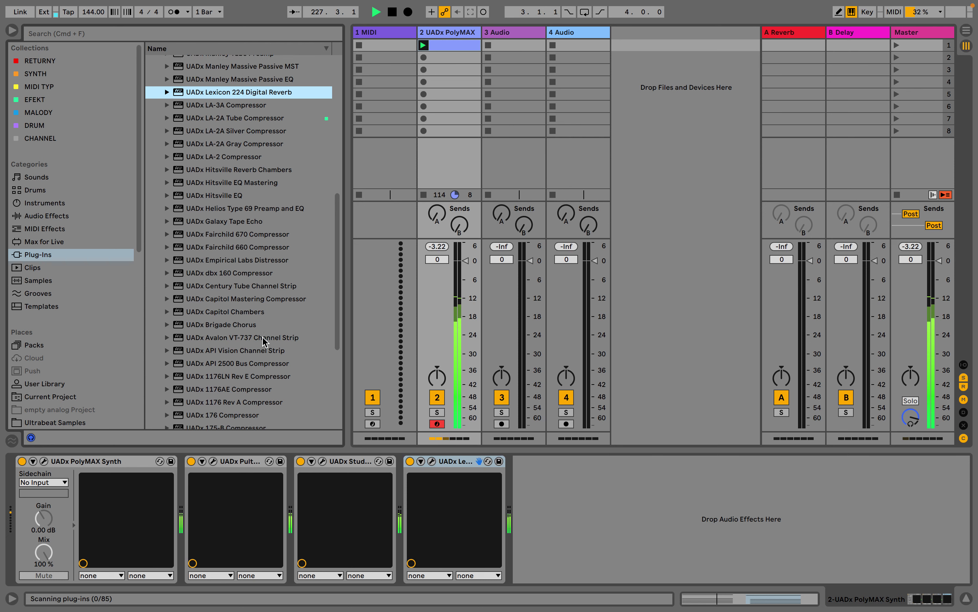
scroll(264, 342, down, 1)
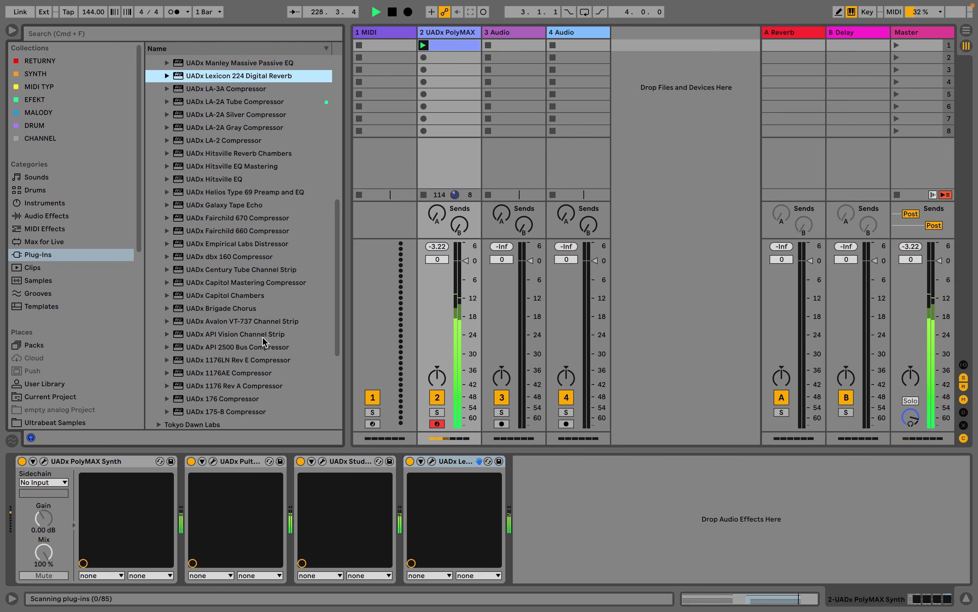
scroll(264, 342, down, 3)
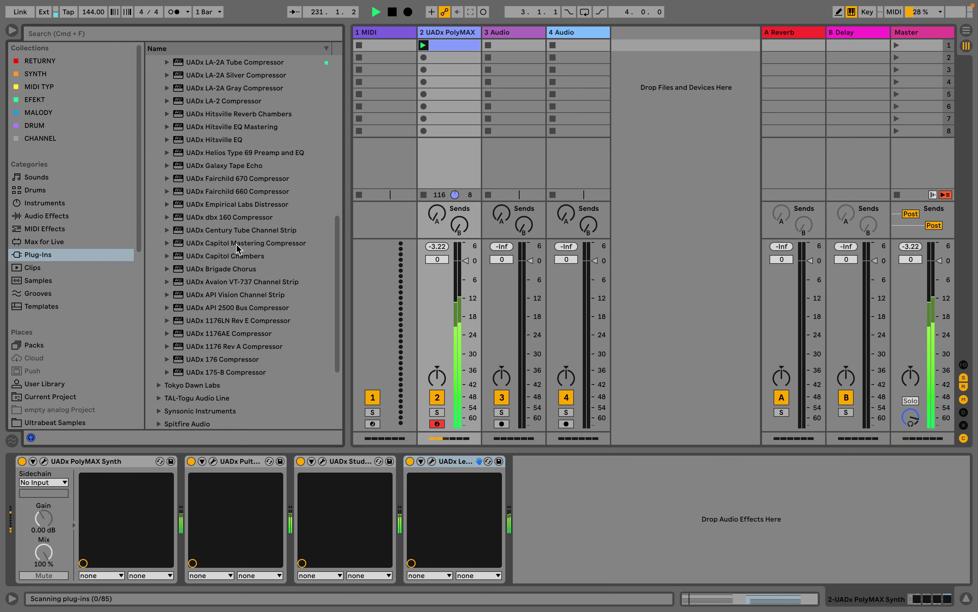
drag(236, 231, 521, 497)
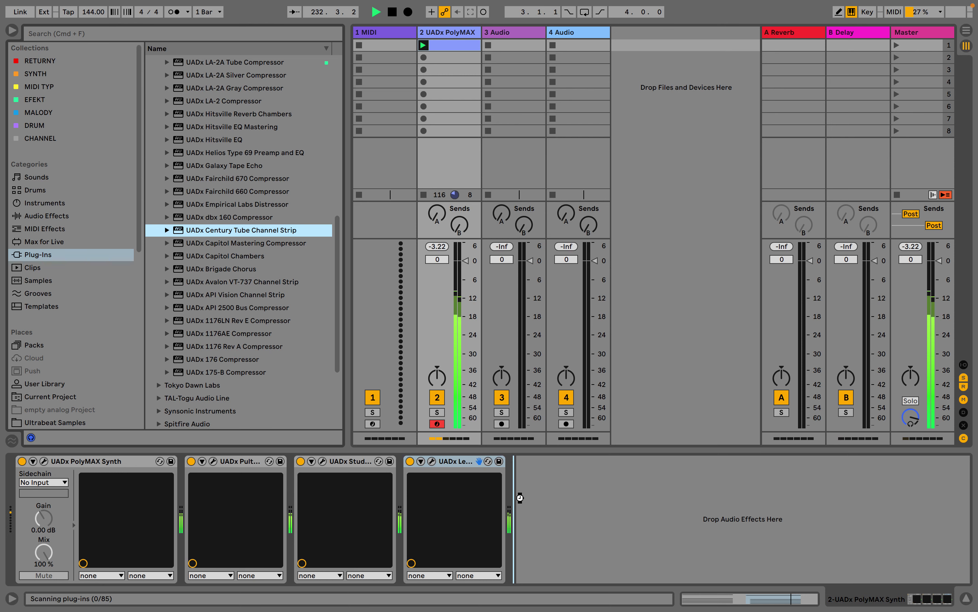
drag(520, 497, 520, 497)
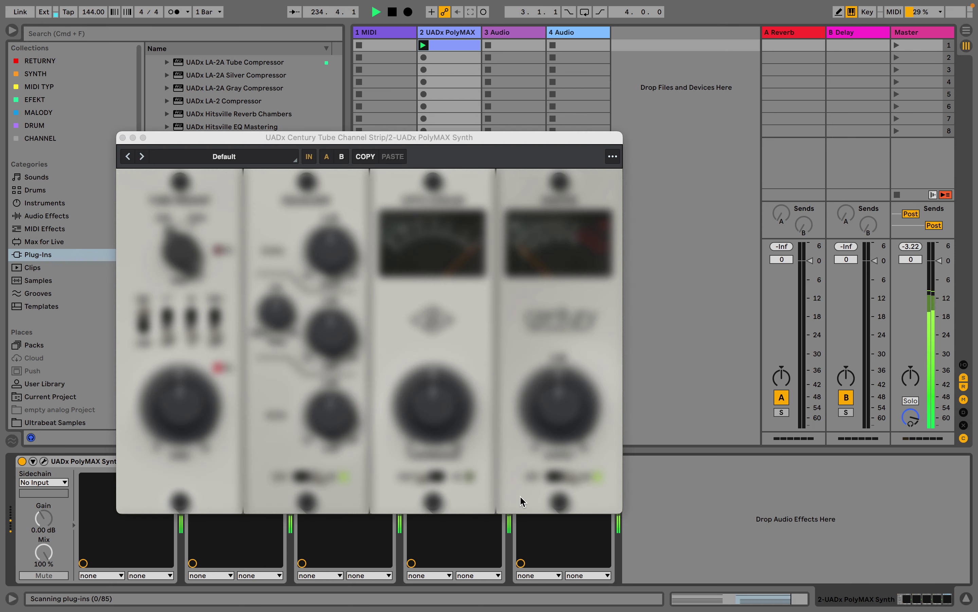
- Raise the Century strip's tube preamp level, engage the opto leveler and fine-tune its compression amount
drag(186, 400, 185, 380)
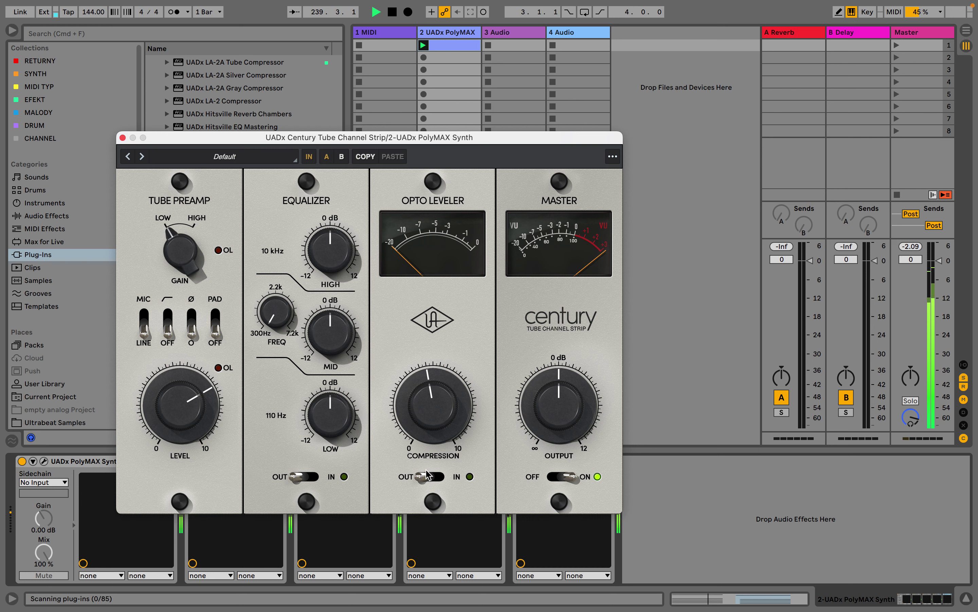
click(441, 476)
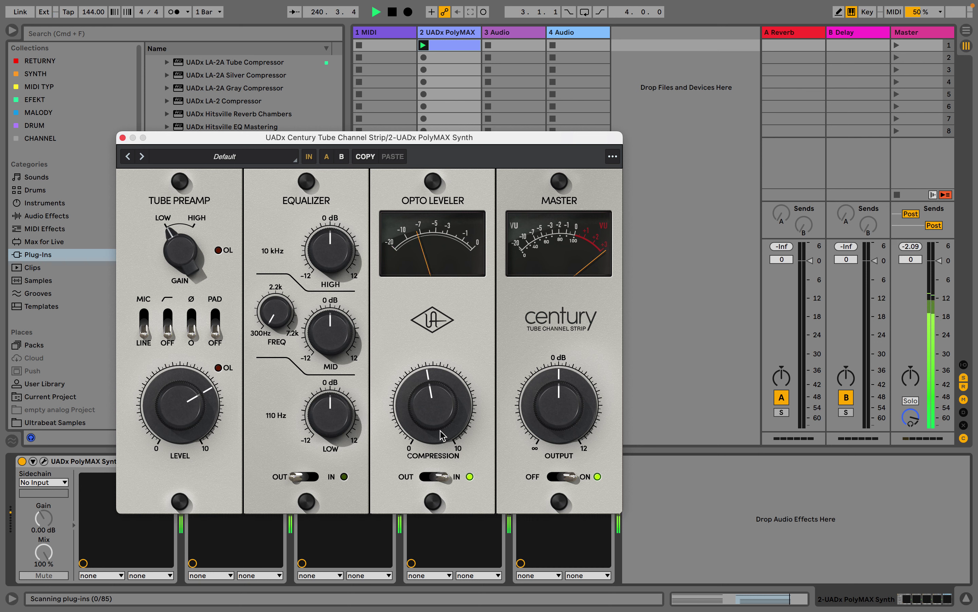
mouse_move(443, 435)
mouse_down()
mouse_move(441, 417)
mouse_move(444, 444)
mouse_move(445, 427)
mouse_up()
- Engage the Century strip's equalizer, boost the 10 kHz highs strongly and cut the mids and the 110 Hz lows
click(315, 476)
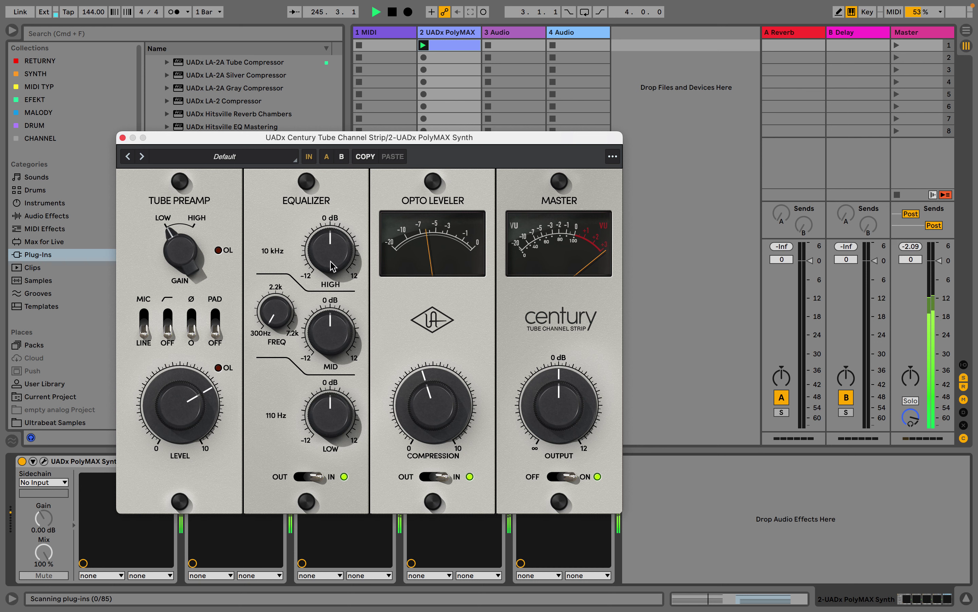
drag(330, 247, 332, 223)
drag(331, 166, 338, 254)
drag(332, 319, 342, 350)
drag(343, 394, 347, 453)
drag(345, 246, 343, 242)
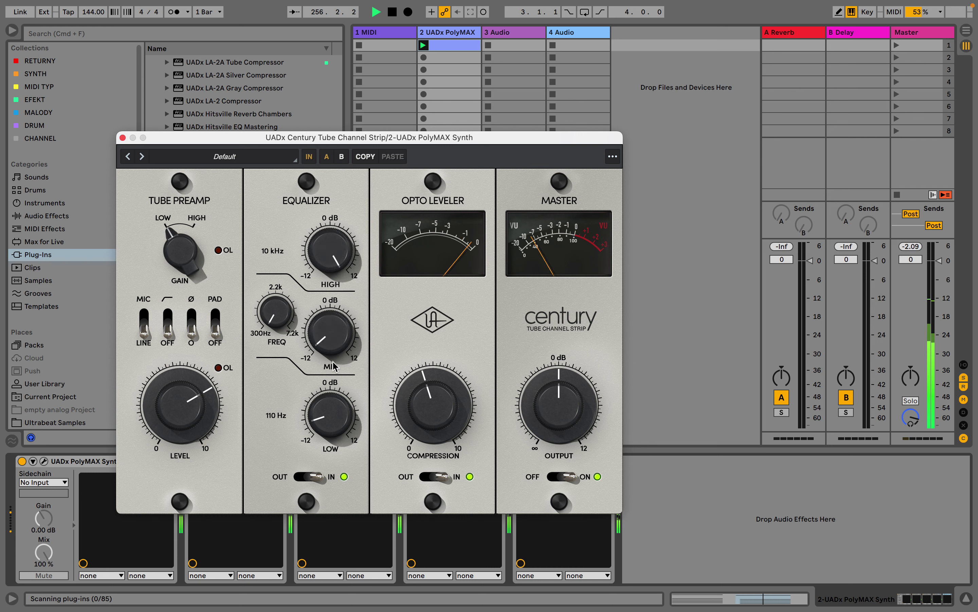
drag(338, 356, 328, 331)
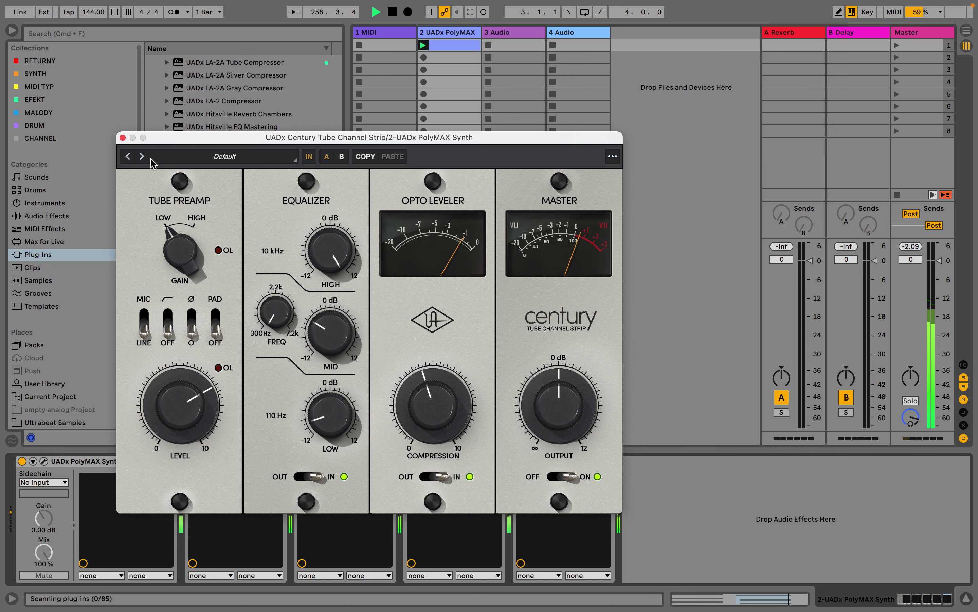
click(123, 138)
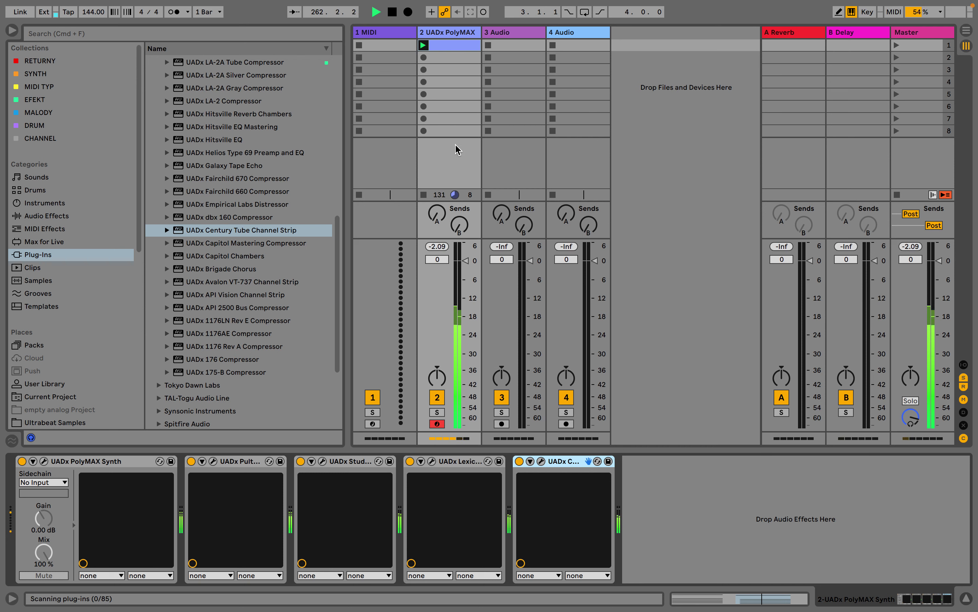
- Add the UADx LA-2A Silver Compressor at the end of the PolyMAX chain and set its peak reduction to about 50
scroll(293, 166, up, 5)
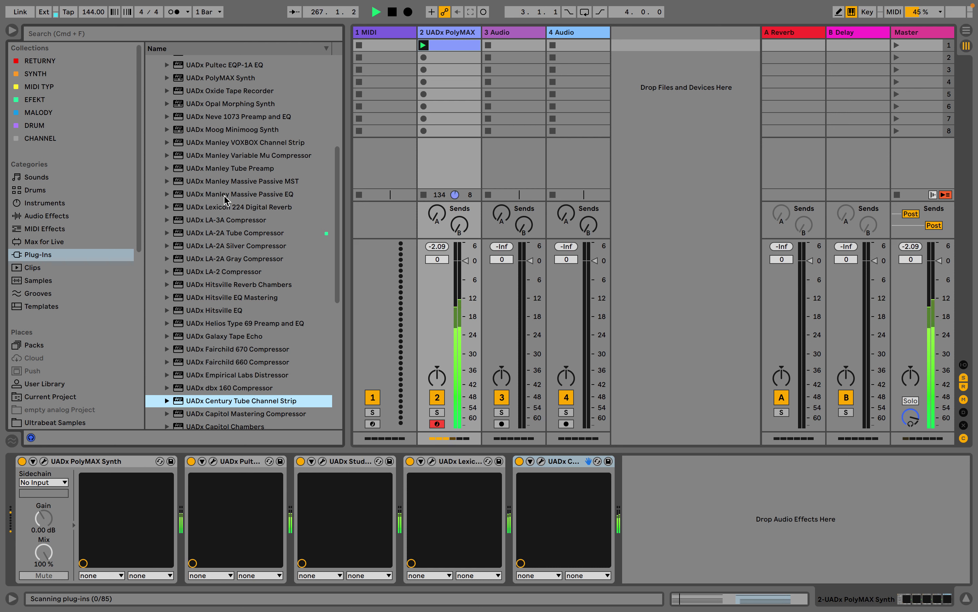
scroll(236, 225, down, 1)
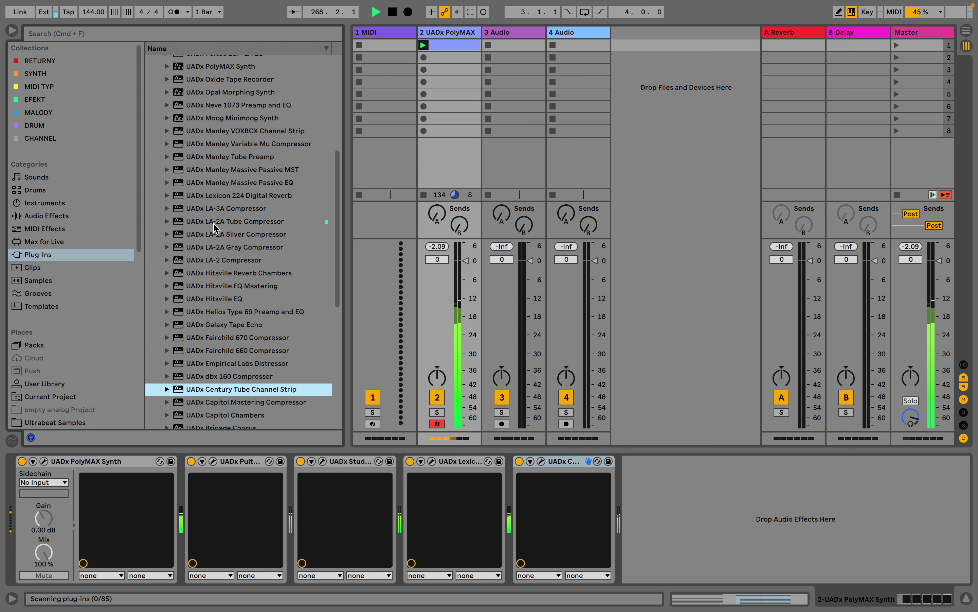
drag(211, 235, 710, 481)
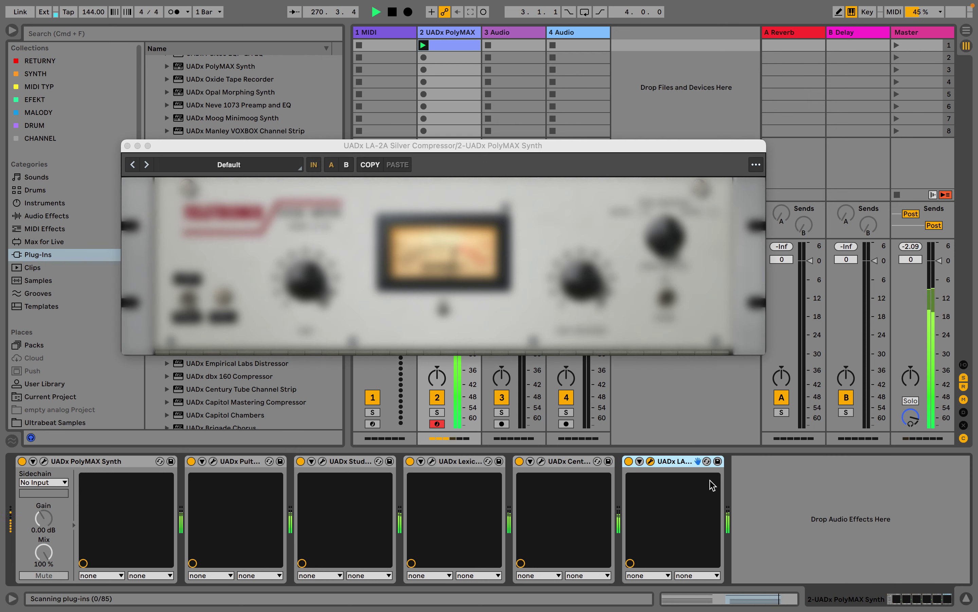
drag(583, 280, 582, 255)
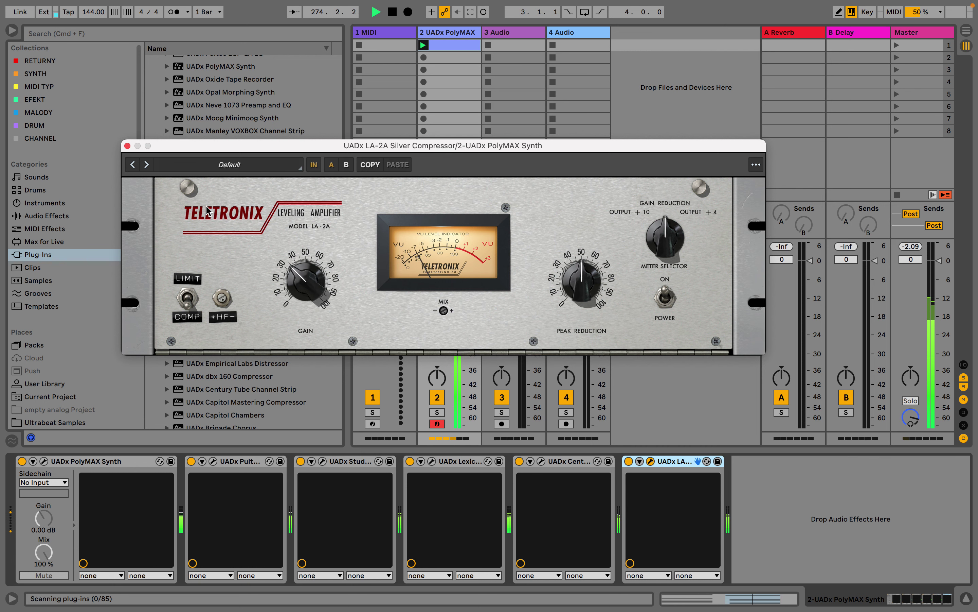
click(128, 146)
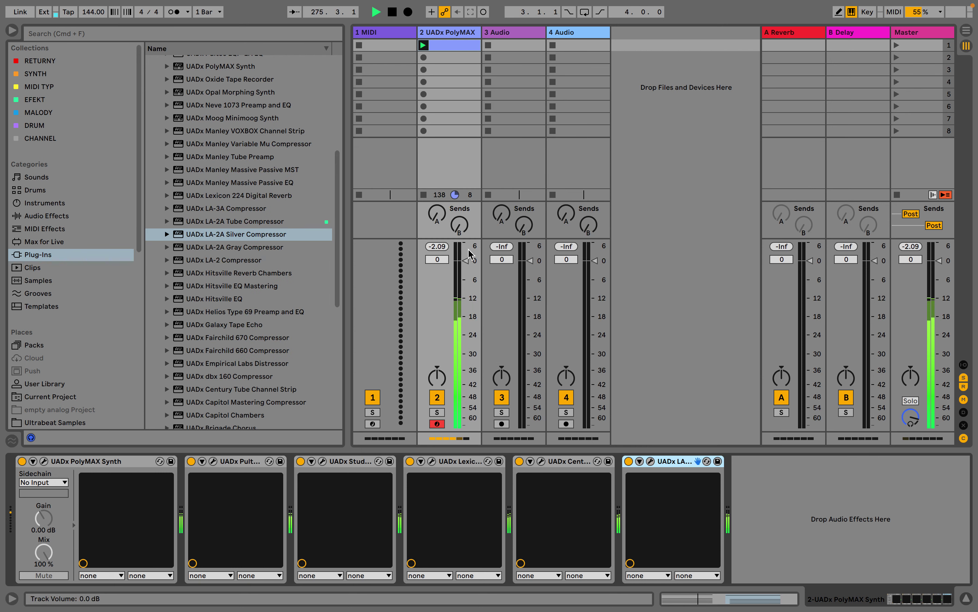
- Search the drum library for 909 and load the 909 Analog KIT MS rack onto the first MIDI track
click(385, 32)
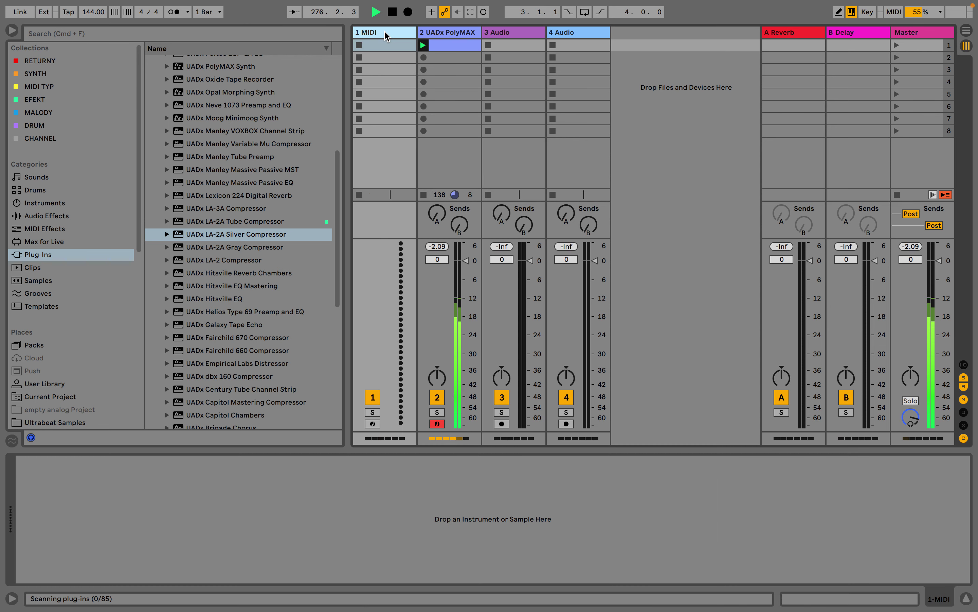
click(192, 34)
text(909)
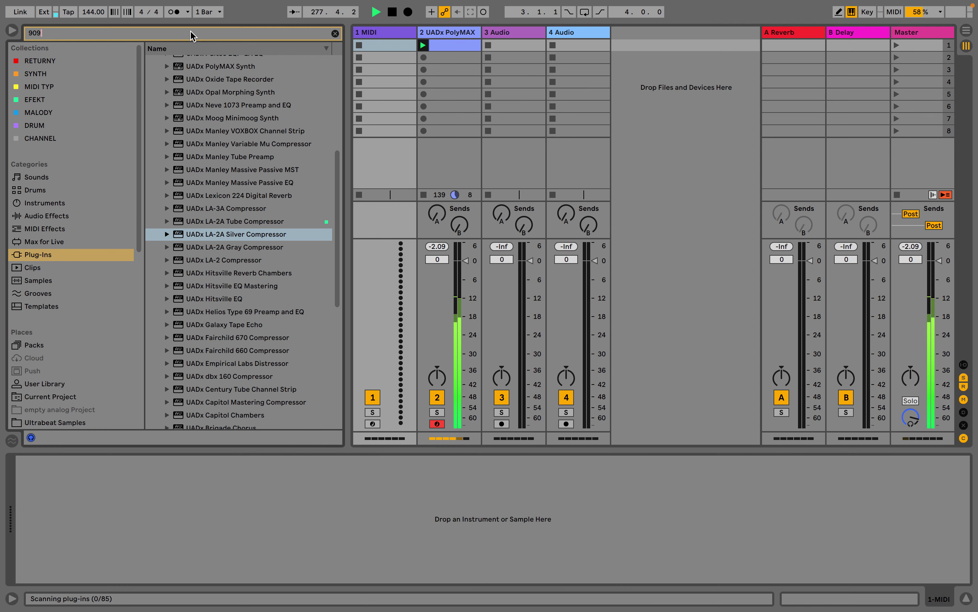
click(48, 185)
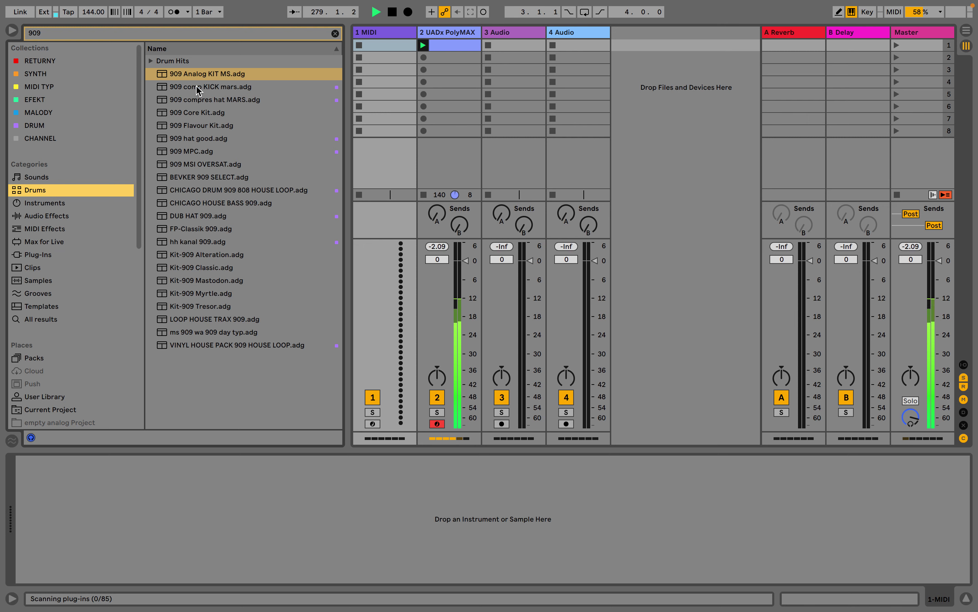
drag(199, 77, 202, 490)
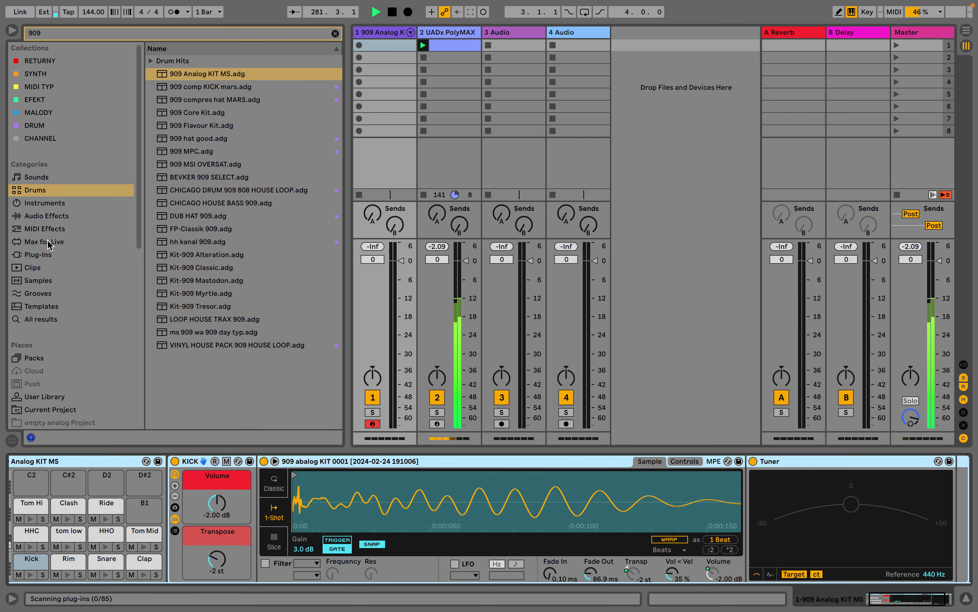
click(48, 255)
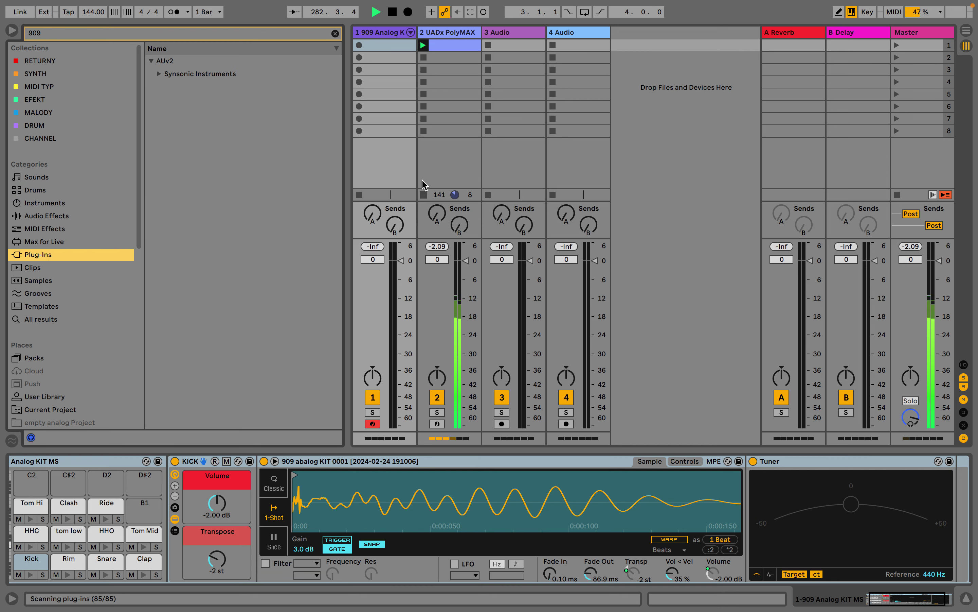
- Create a one-bar clip on the 909 track, show all drum rows, and draw claps on beats 1.2 and 1.4
double_click(389, 45)
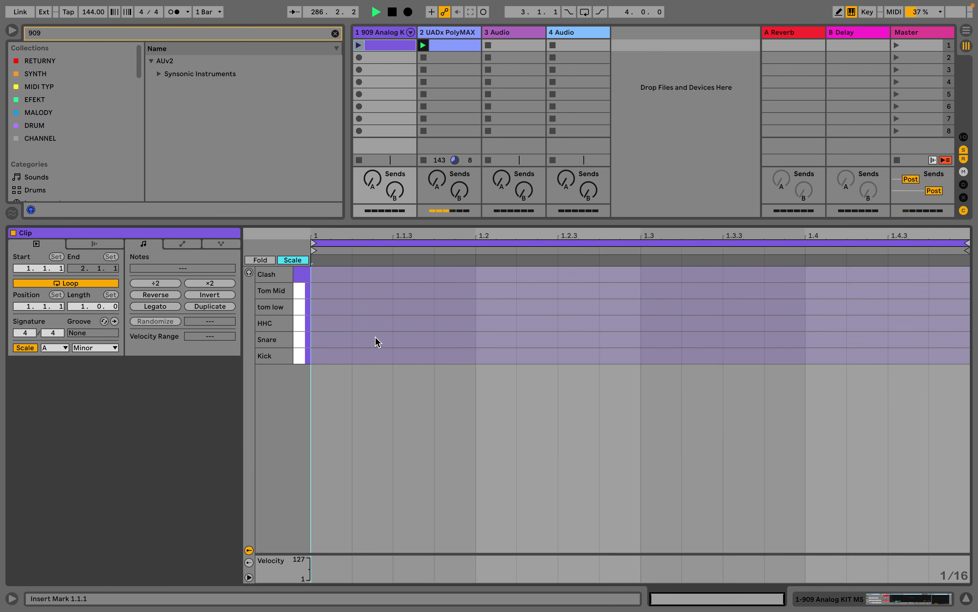
key(b)
click(500, 335)
click(292, 260)
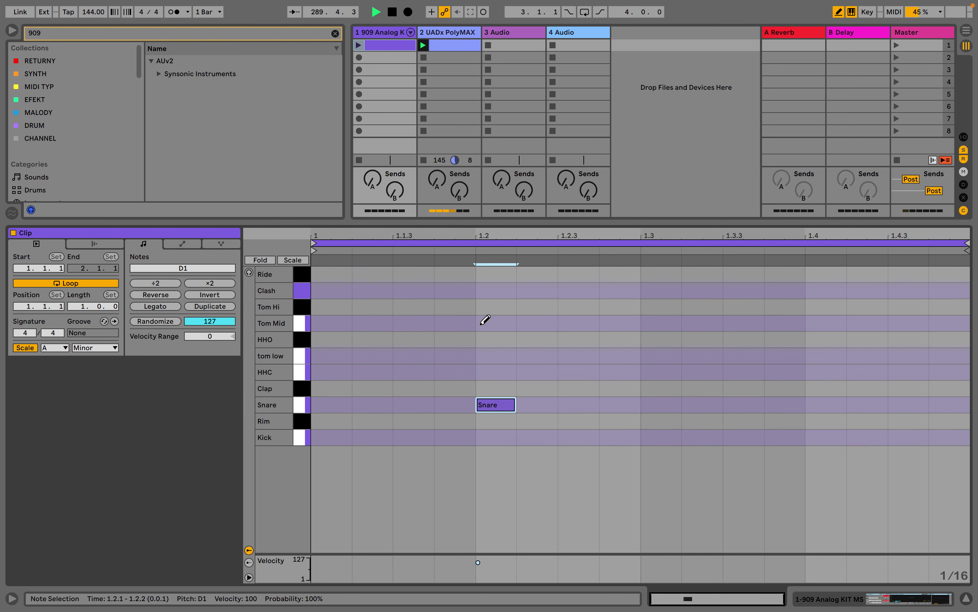
drag(494, 400, 498, 384)
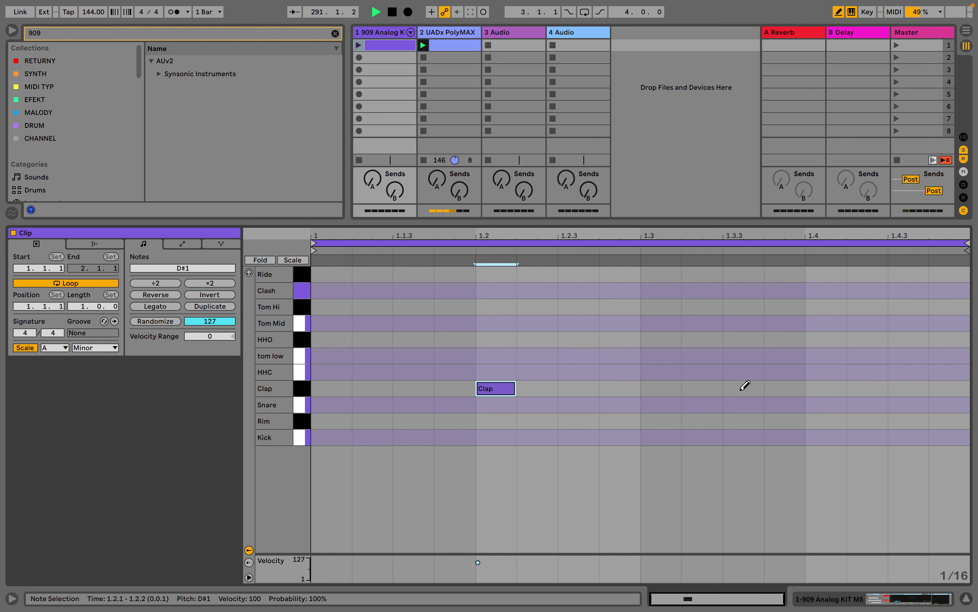
click(831, 389)
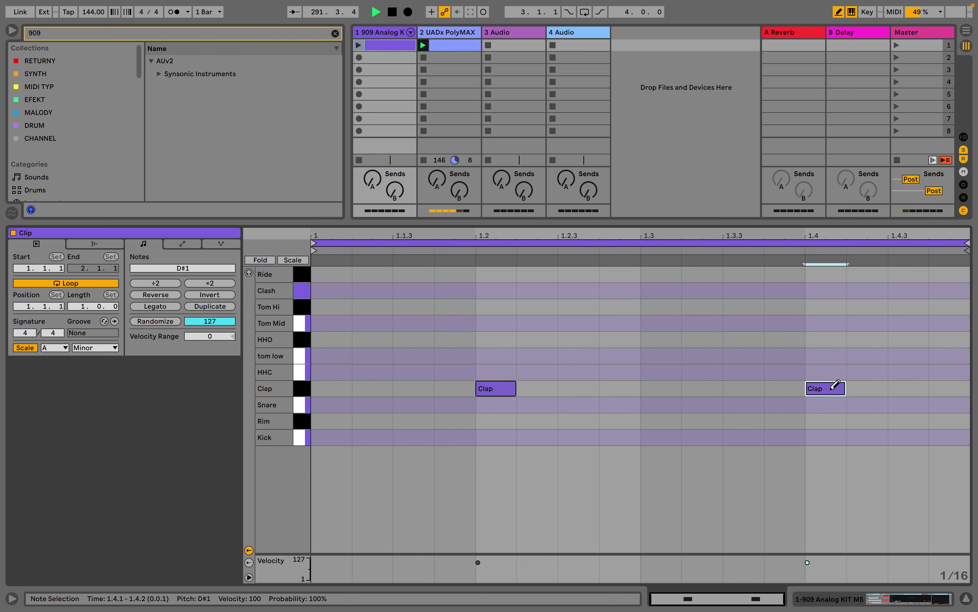
- Draw closed hi-hats (HHC) on the four offbeats at 1.1.3, 1.2.3, 1.3.3 and 1.4.3
click(424, 372)
click(574, 370)
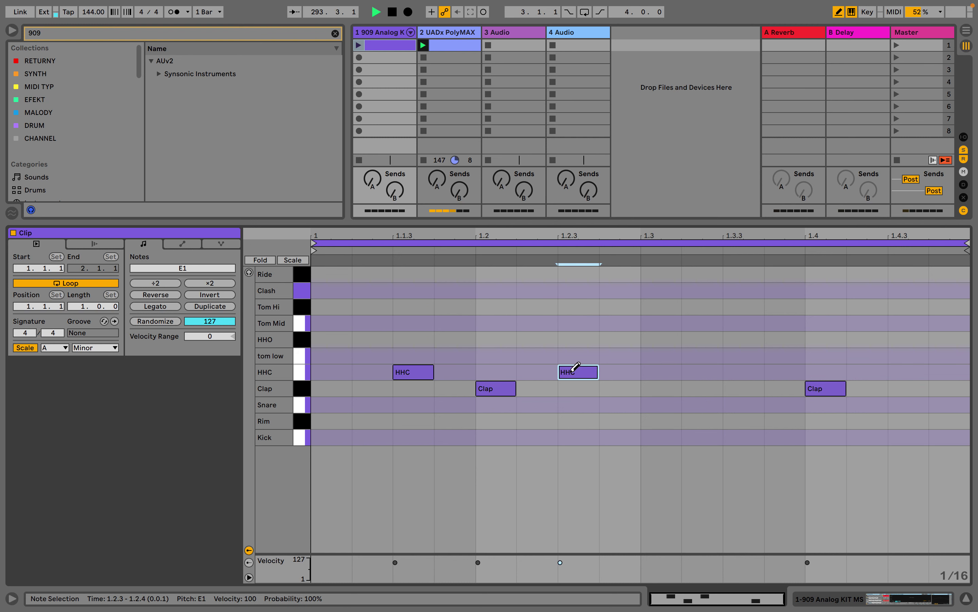
click(734, 370)
click(905, 370)
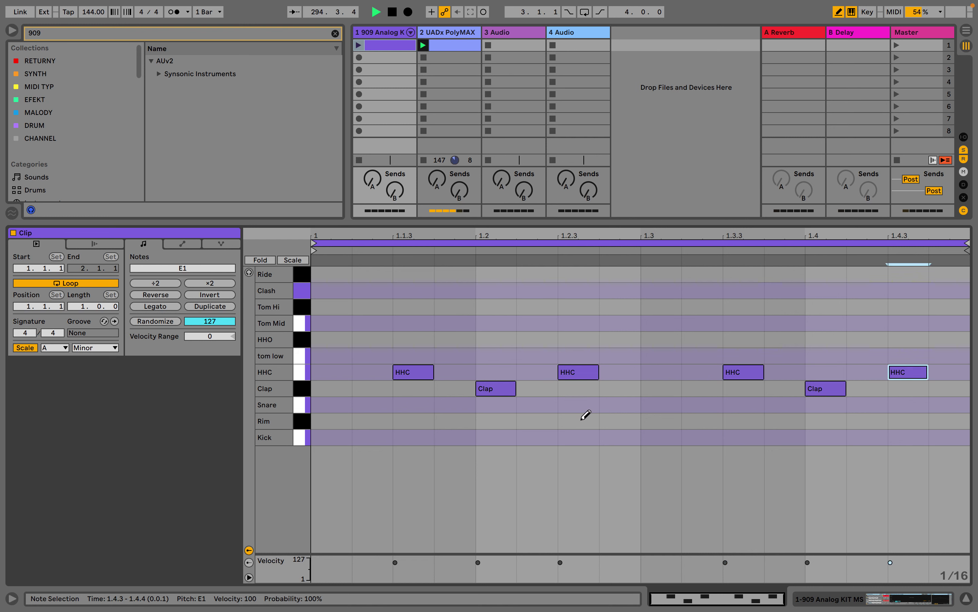
- Draw kicks on all four beats of the bar and leave Draw Mode
click(344, 434)
click(489, 436)
click(663, 436)
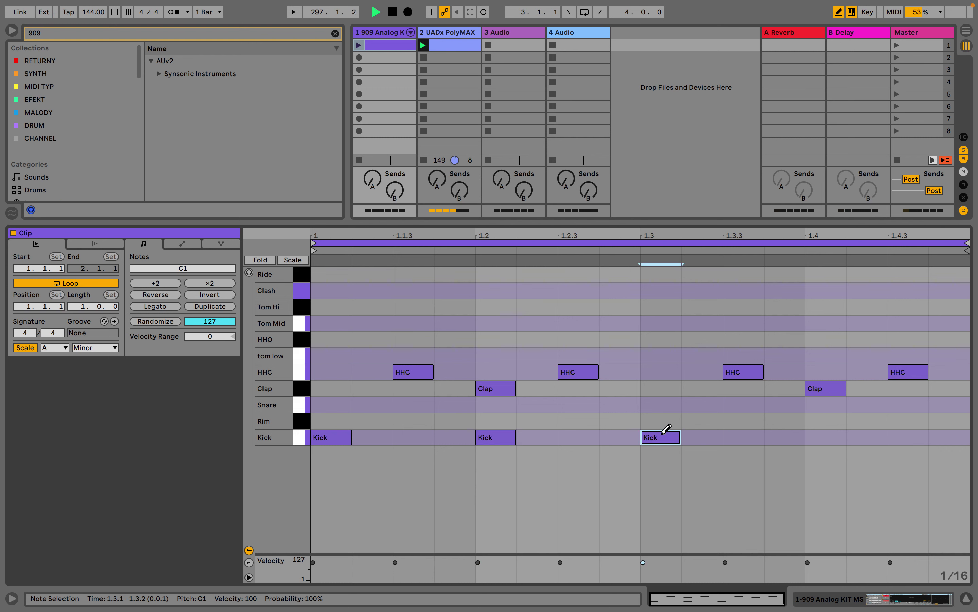
click(833, 435)
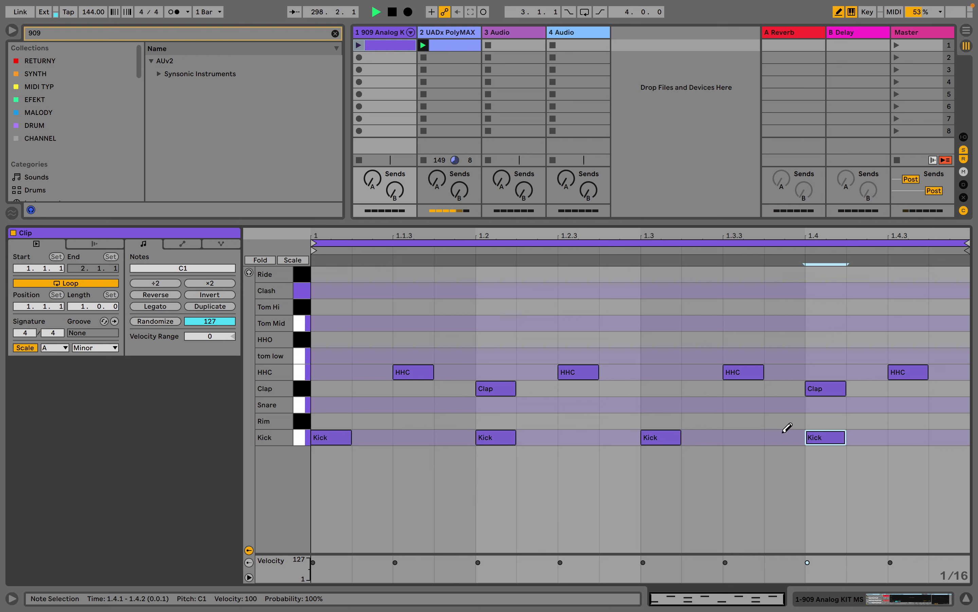
key(b)
- Nudge both claps slightly ahead of the beat and all four closed hi-hats slightly behind it
drag(925, 355, 315, 399)
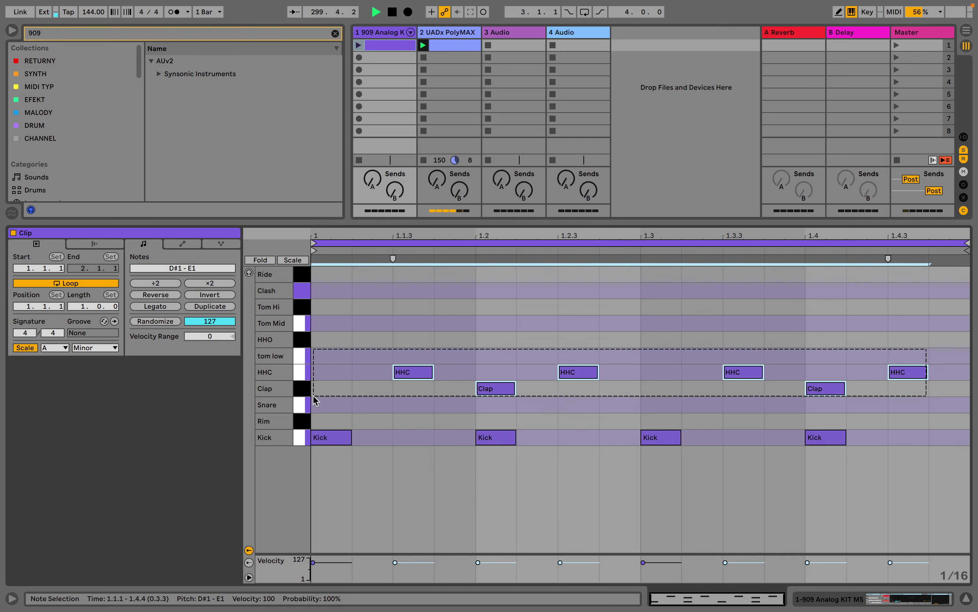
click(402, 372)
click(844, 389)
shift+click(502, 388)
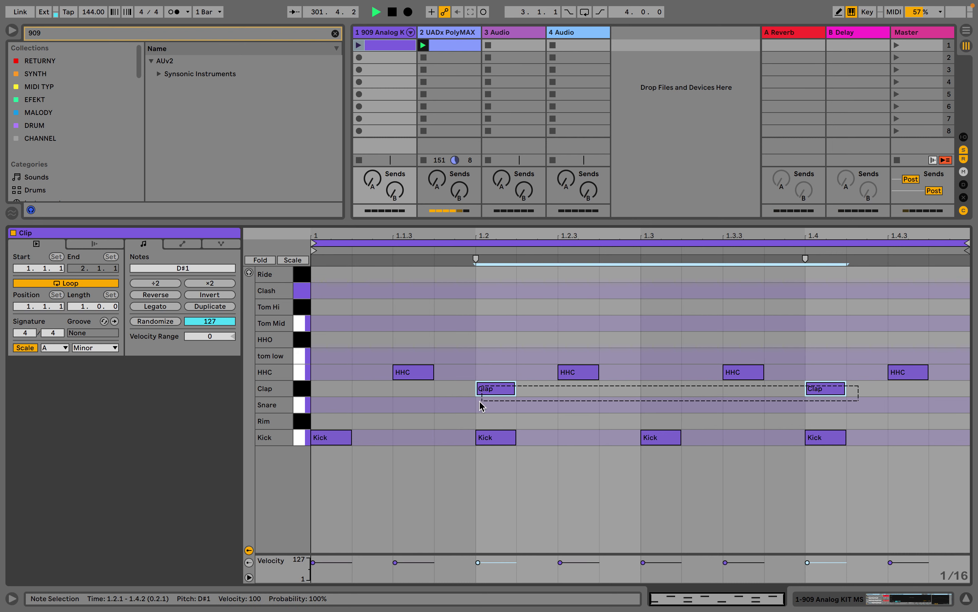
drag(502, 389, 496, 390)
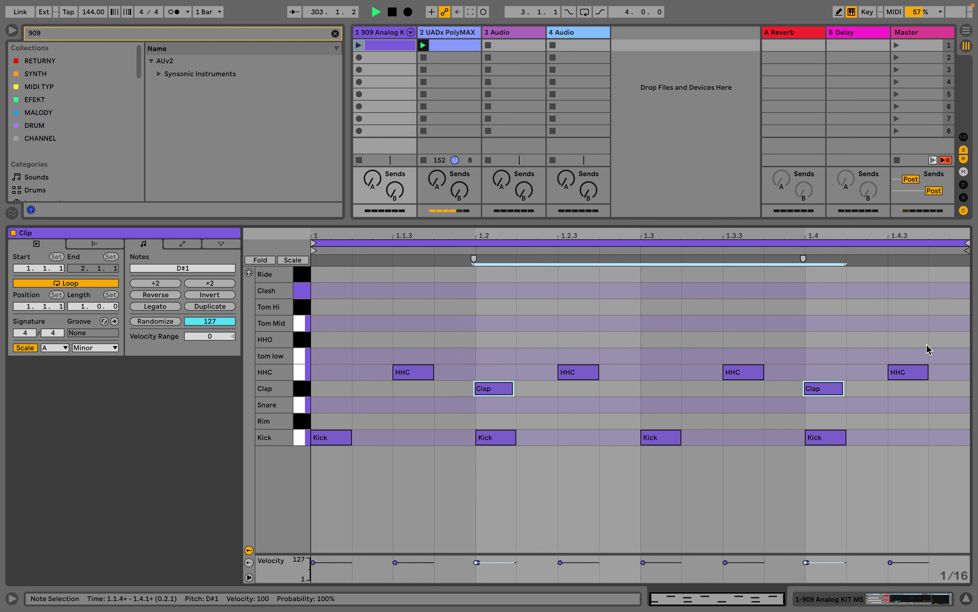
drag(927, 348, 406, 372)
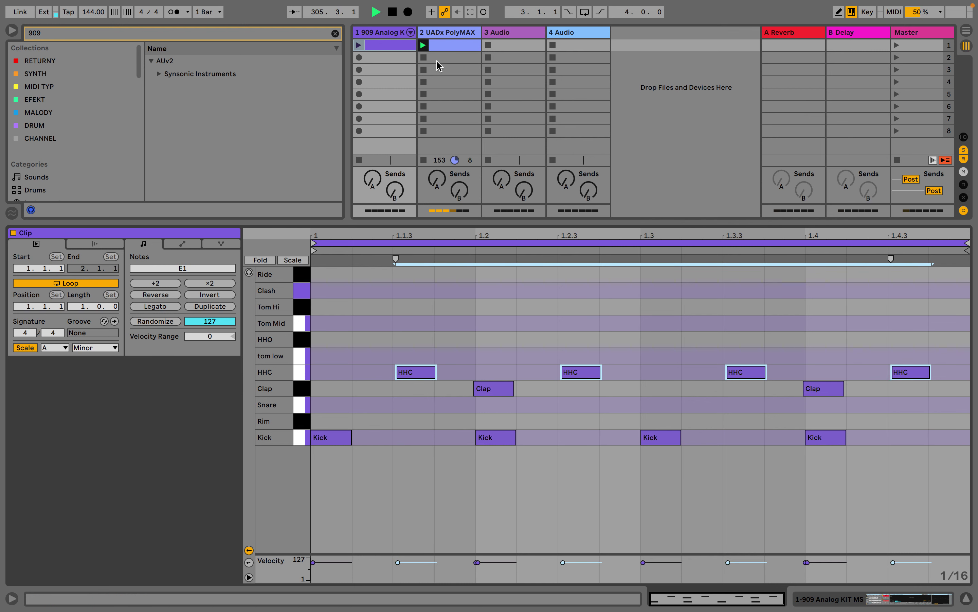
- Launch the first scene and lower the 909 track's volume to -14.9 dB
double_click(401, 34)
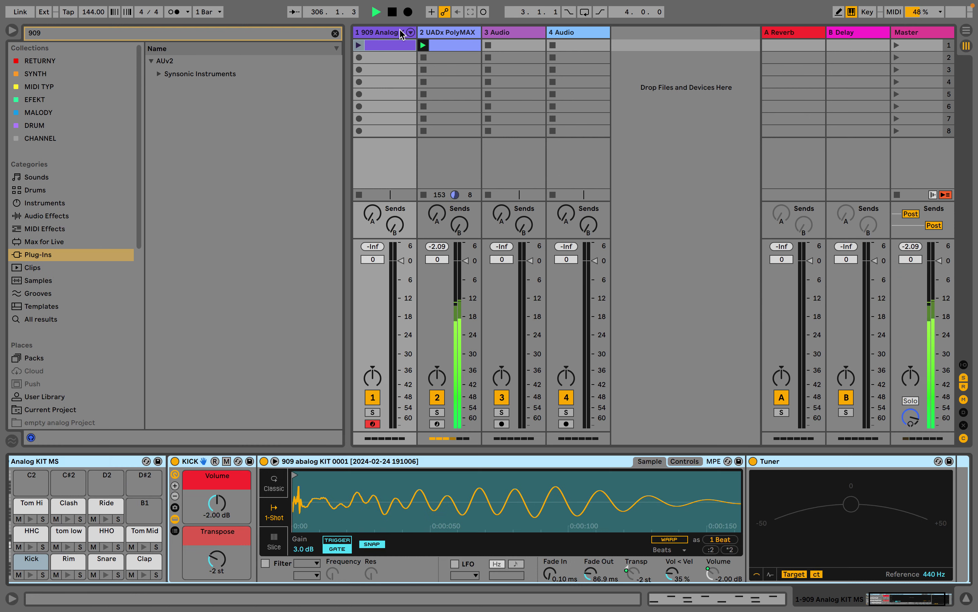
click(266, 563)
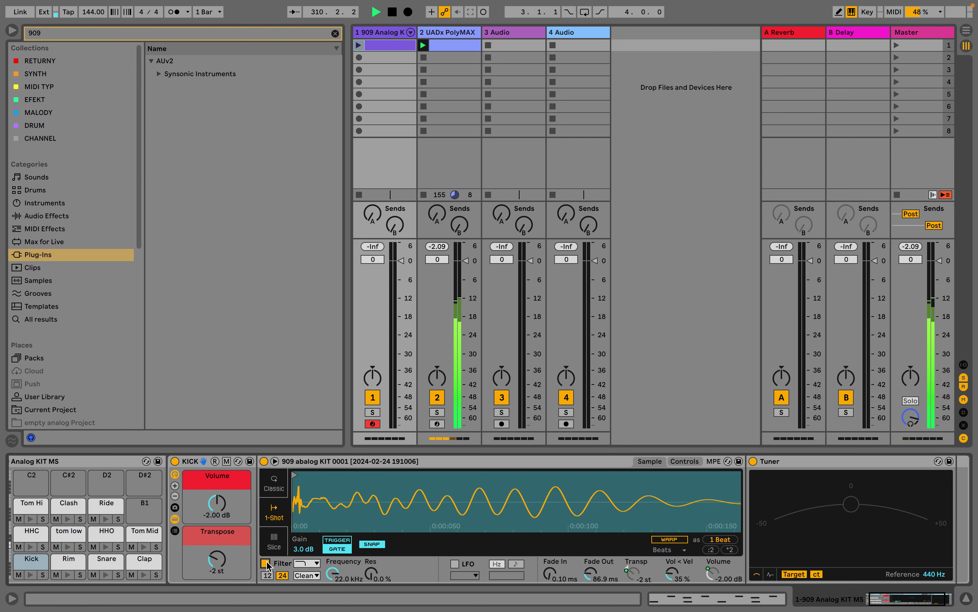
click(266, 563)
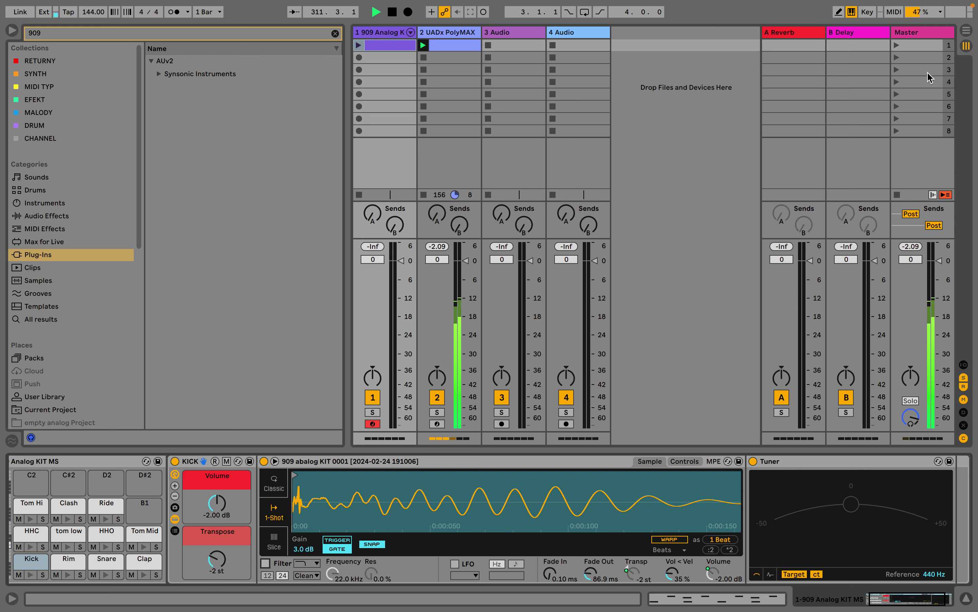
click(897, 45)
drag(401, 260, 402, 307)
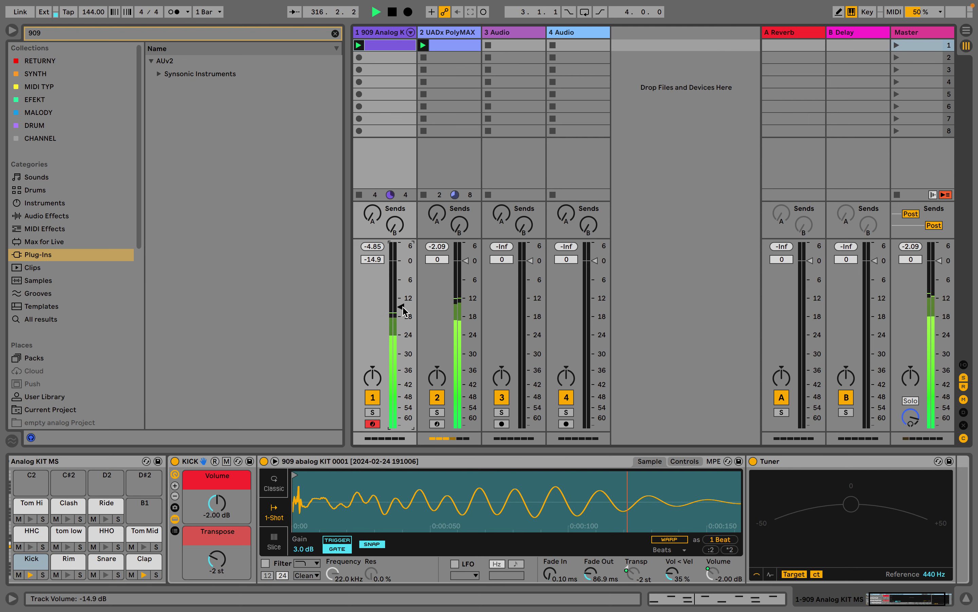
click(454, 34)
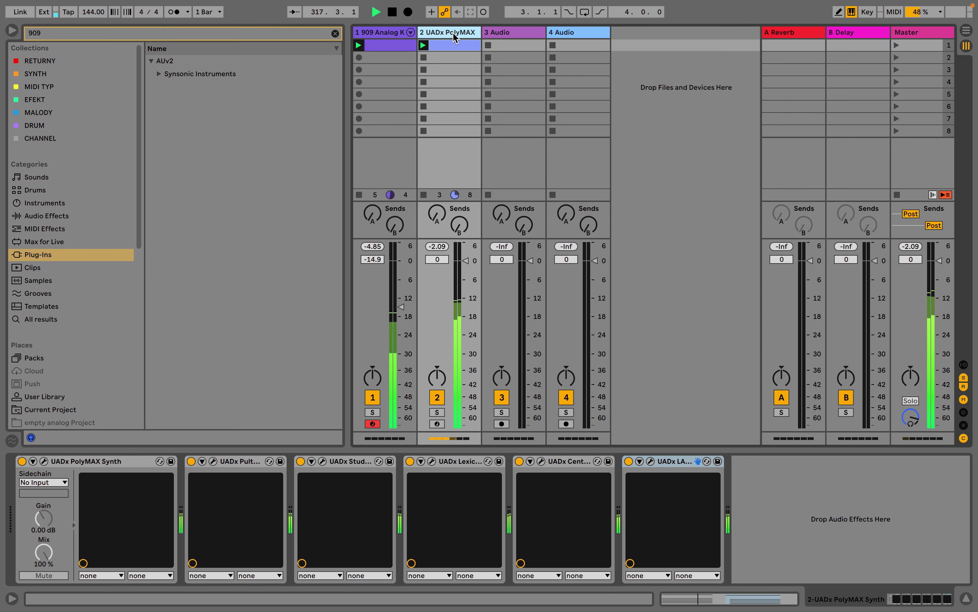
click(53, 216)
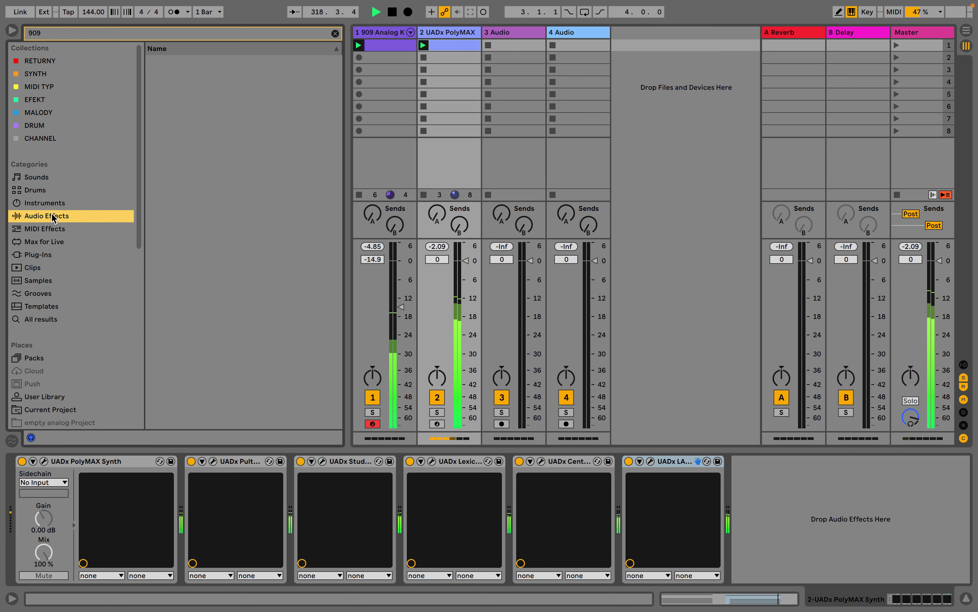
- Duplicate the 909 clip's pattern so the loop becomes two bars long
double_click(392, 45)
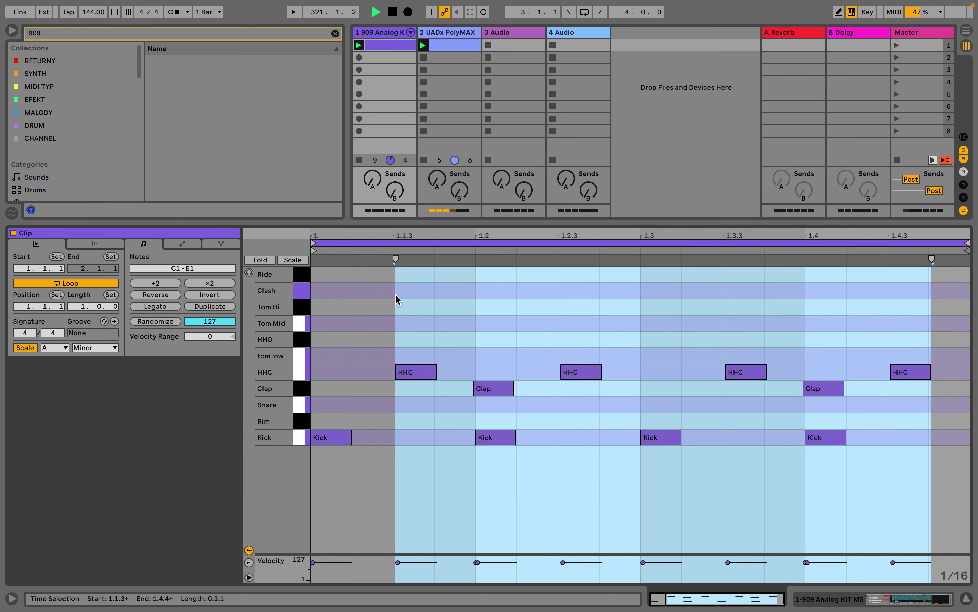
key(b)
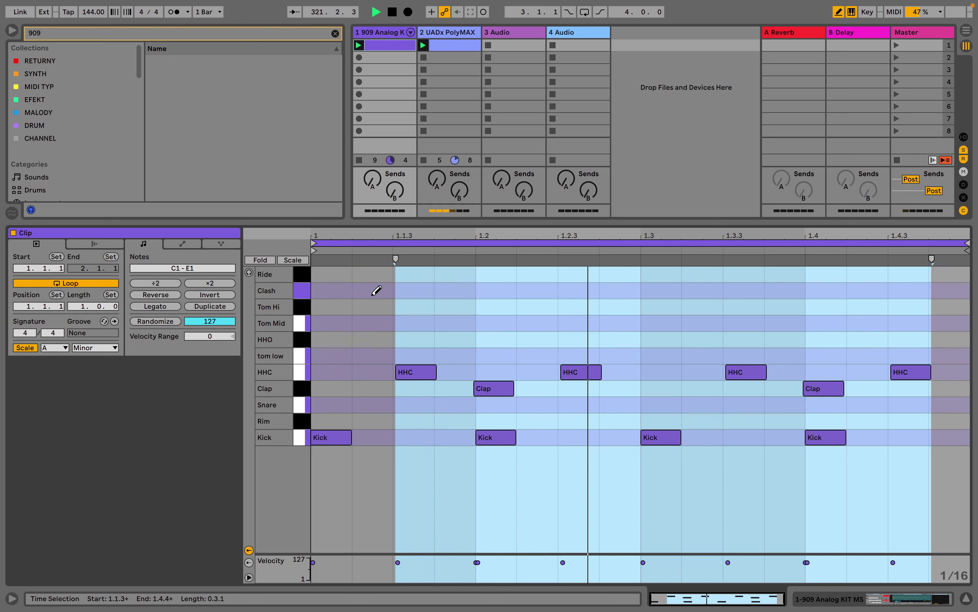
click(194, 306)
- Add a Clash hit at 1.1.1 with velocity 69 and an extra kick at 2.4.3
click(328, 289)
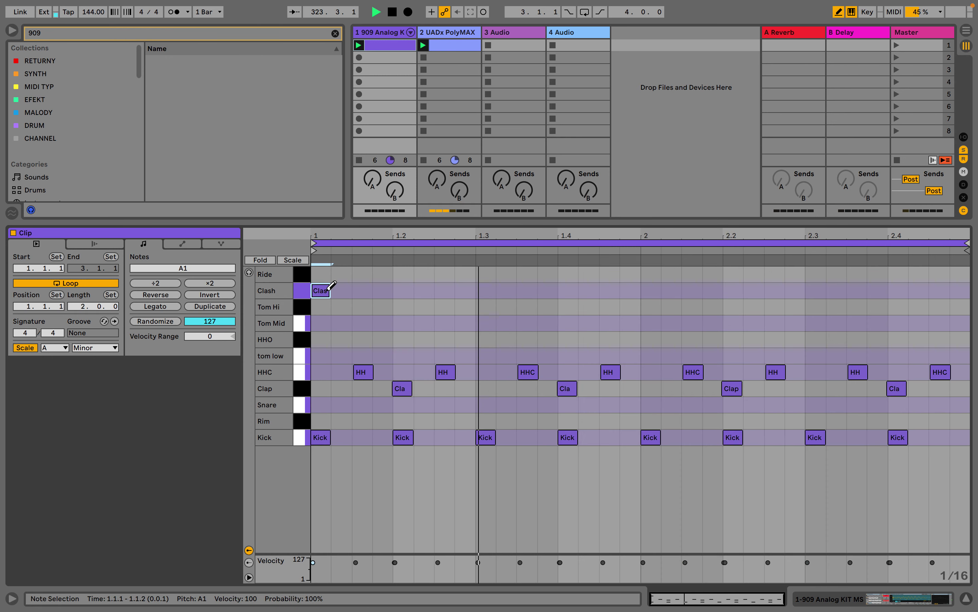
drag(331, 286, 331, 286)
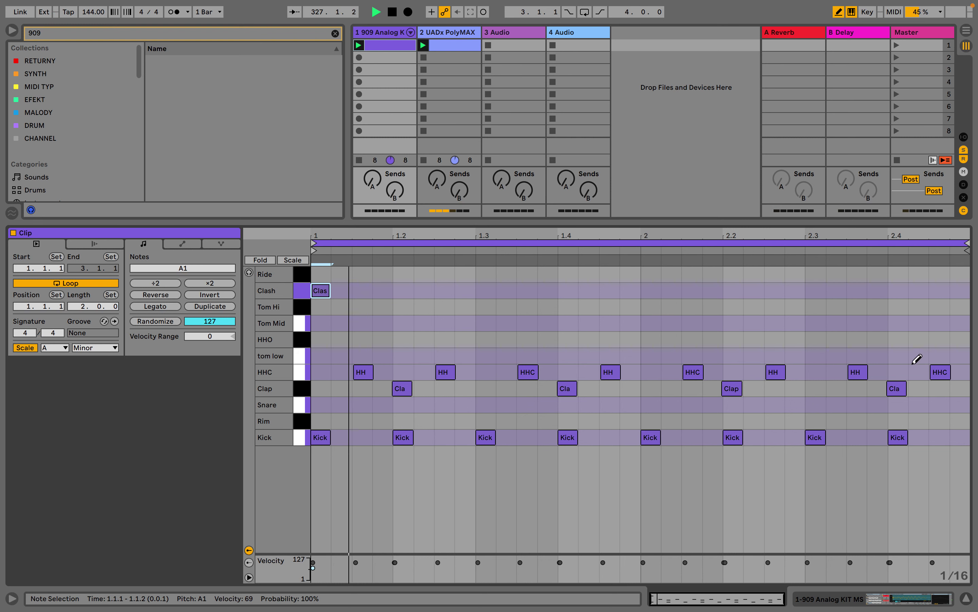
click(942, 437)
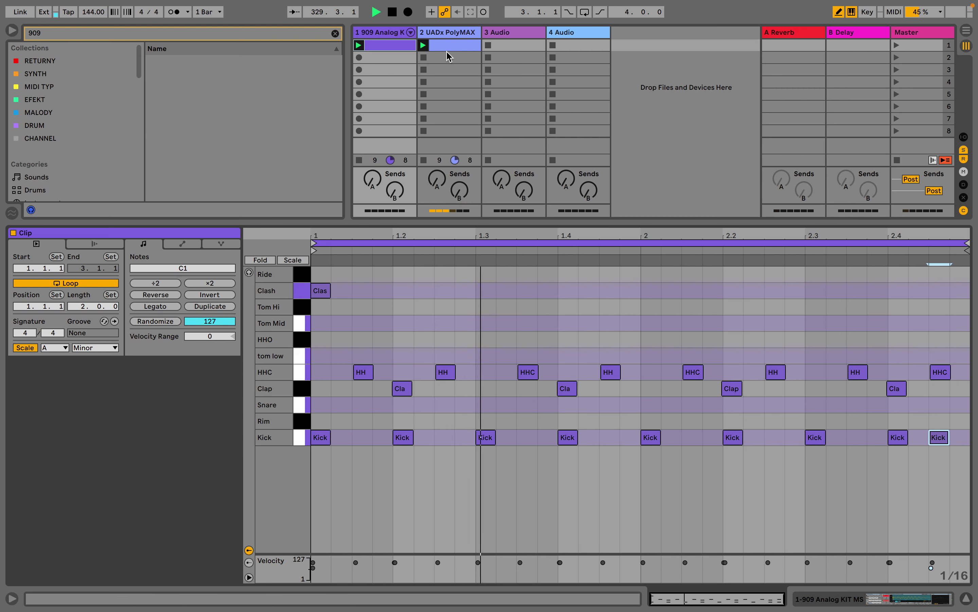
- Add a Compressor from the Dynamics audio effects to the end of the UADx PolyMAX track's device chain
key(shift+Tab)
click(453, 36)
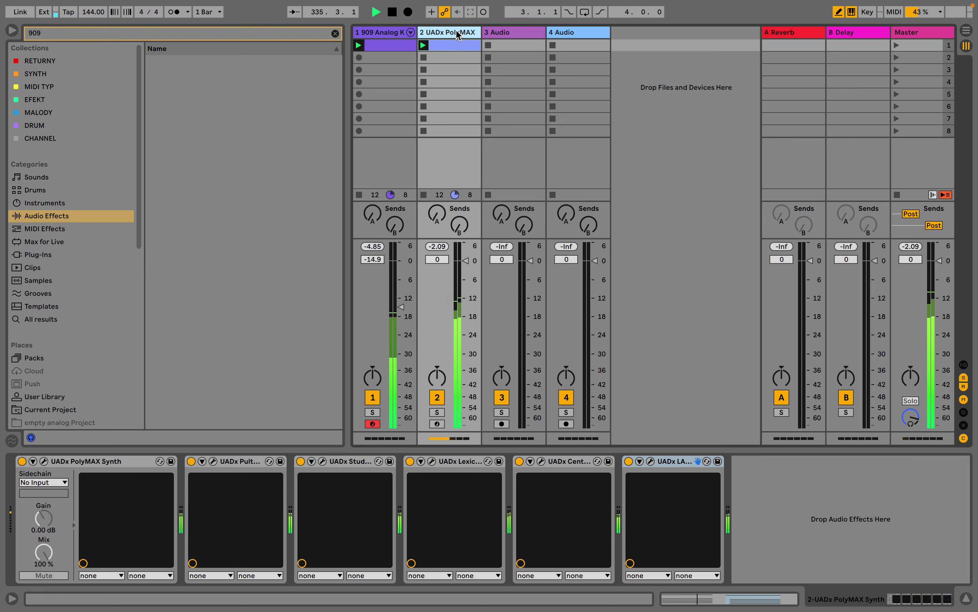
click(50, 229)
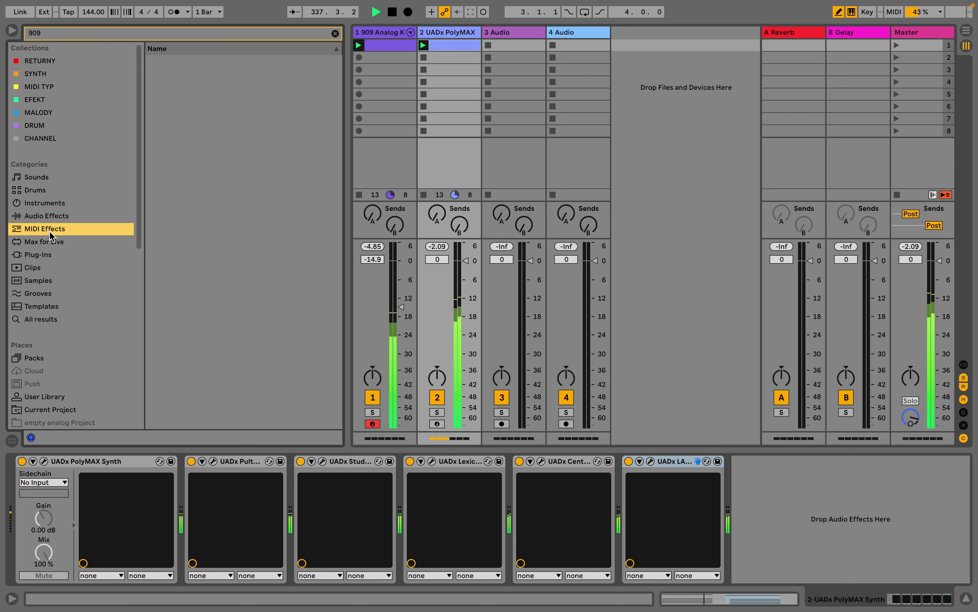
click(336, 34)
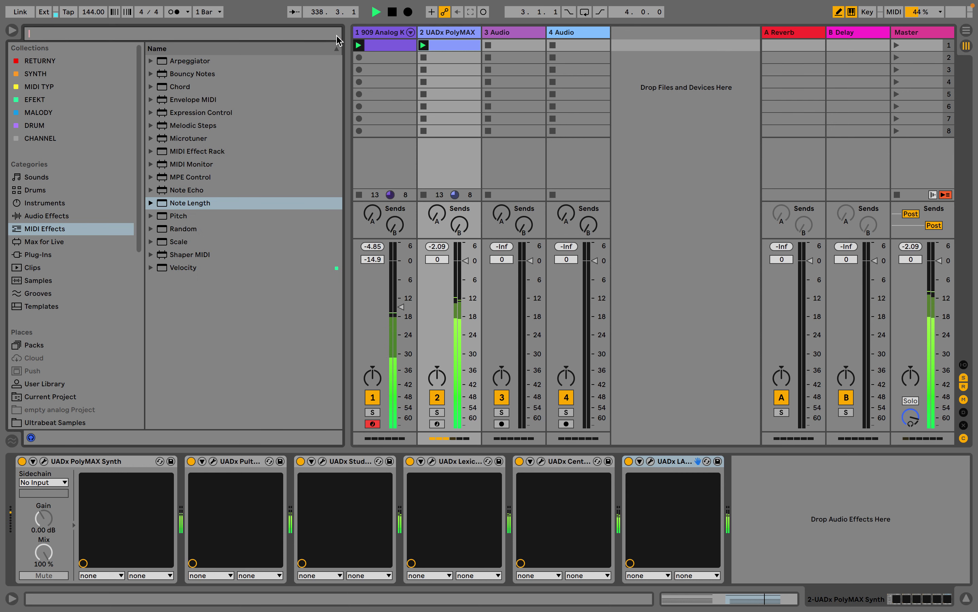
click(51, 219)
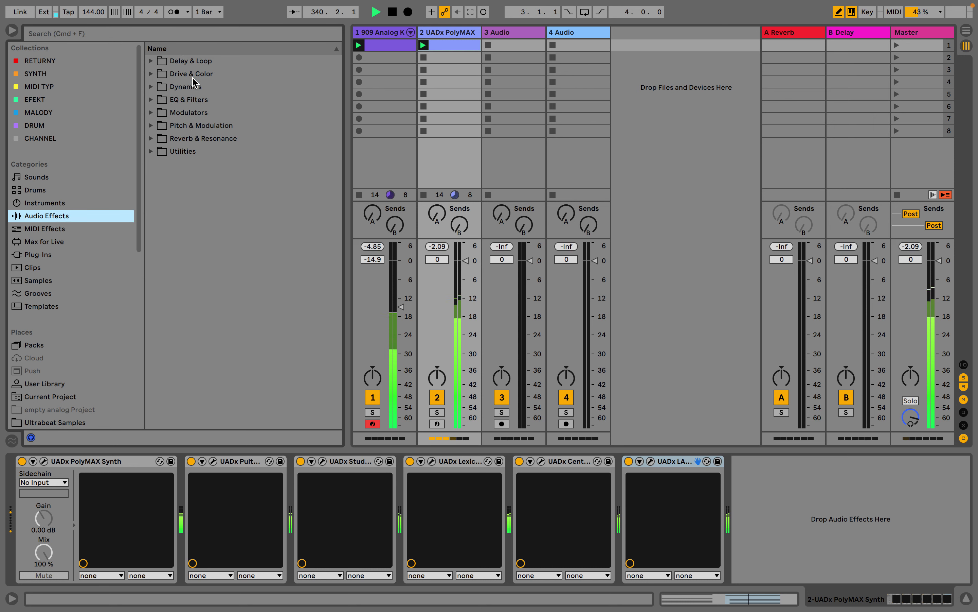
click(152, 114)
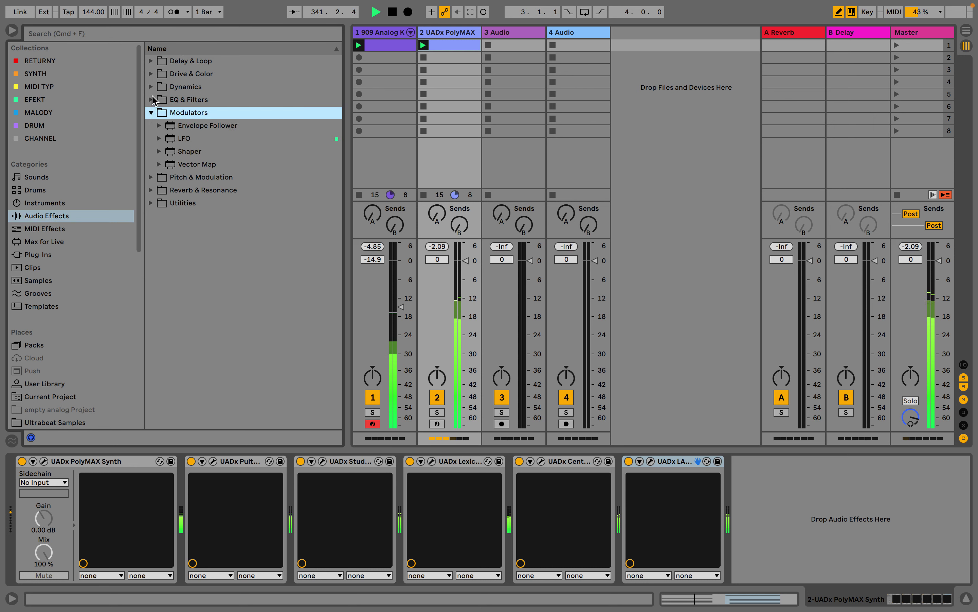
click(151, 99)
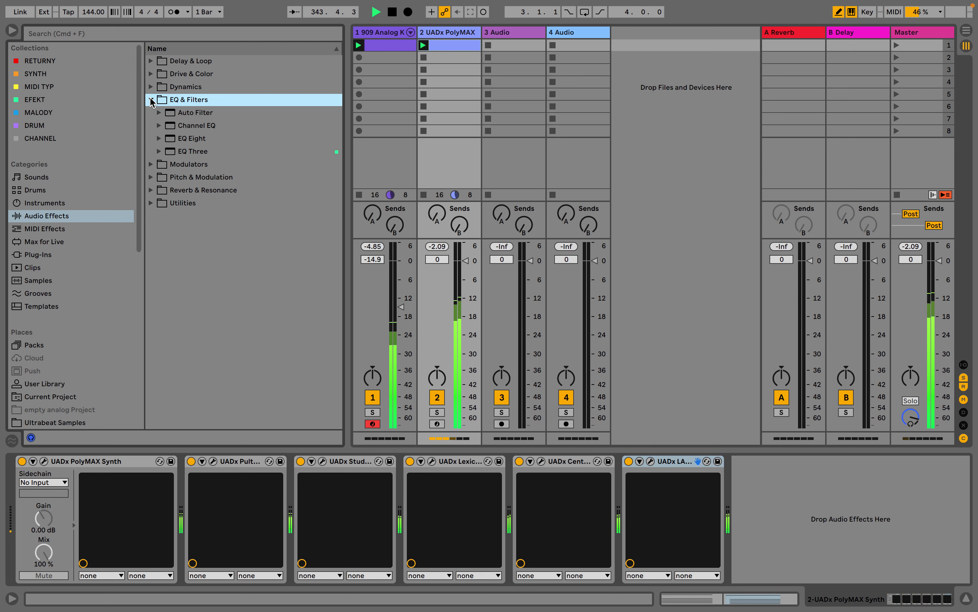
click(151, 85)
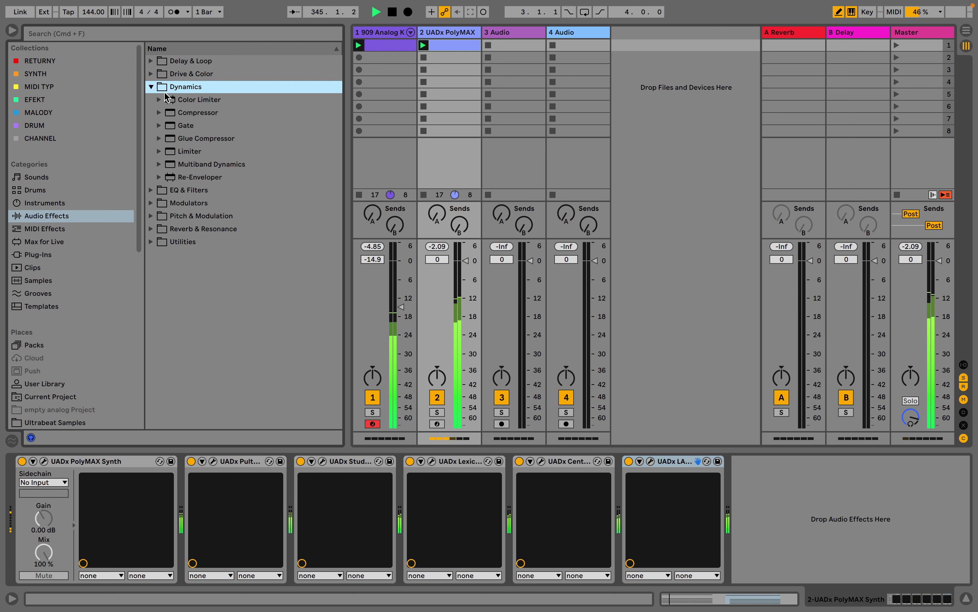
drag(186, 117, 843, 481)
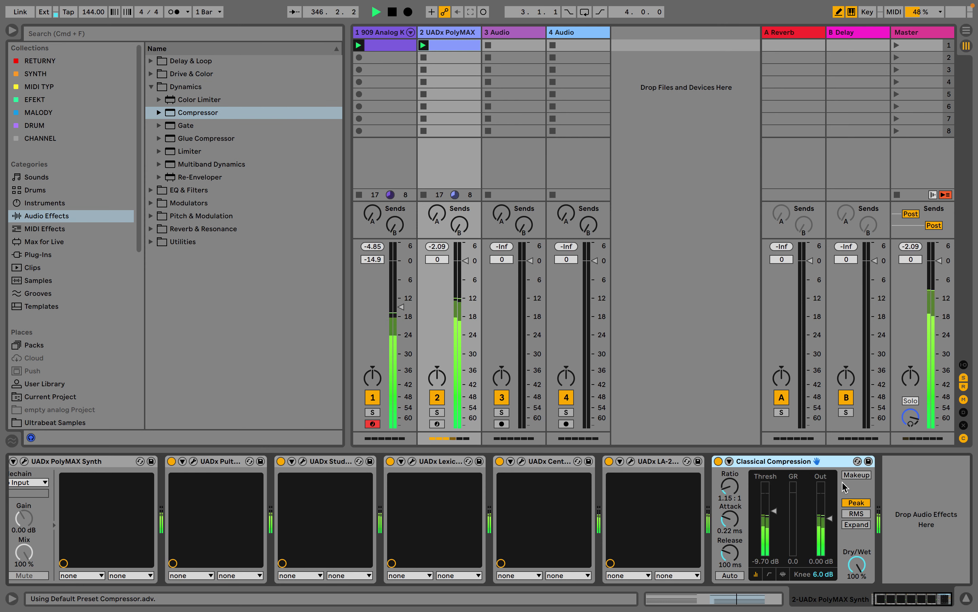
- Enable the compressor's sidechain and feed it from the 1-909 Analog KIT MS track's Kick, Pre FX
click(730, 461)
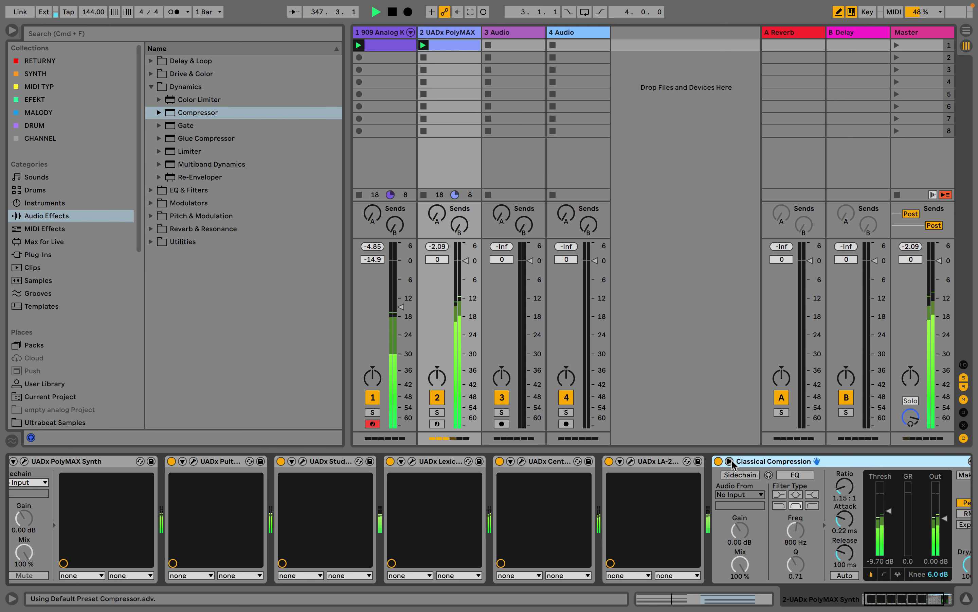
click(744, 494)
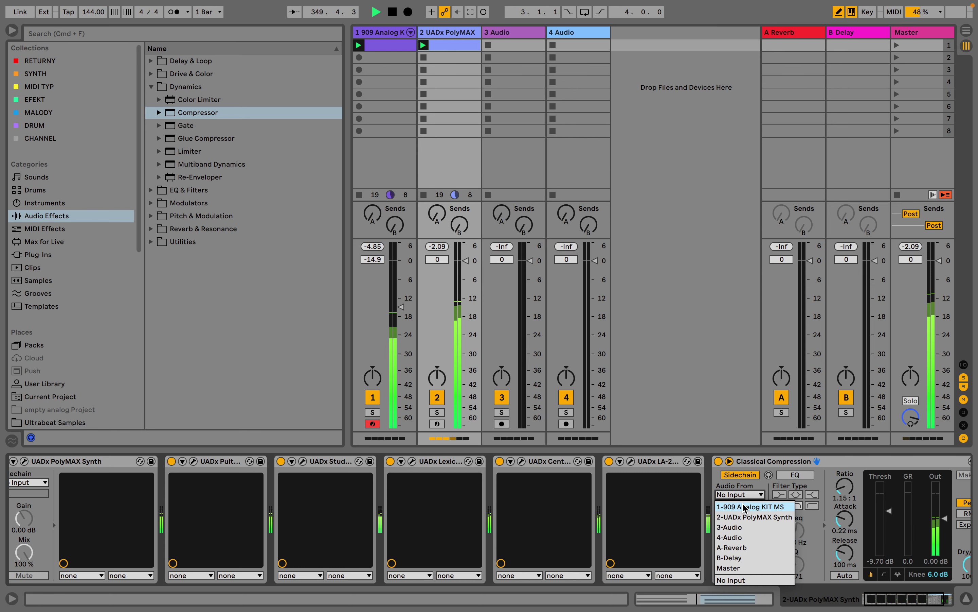
click(743, 506)
click(743, 506)
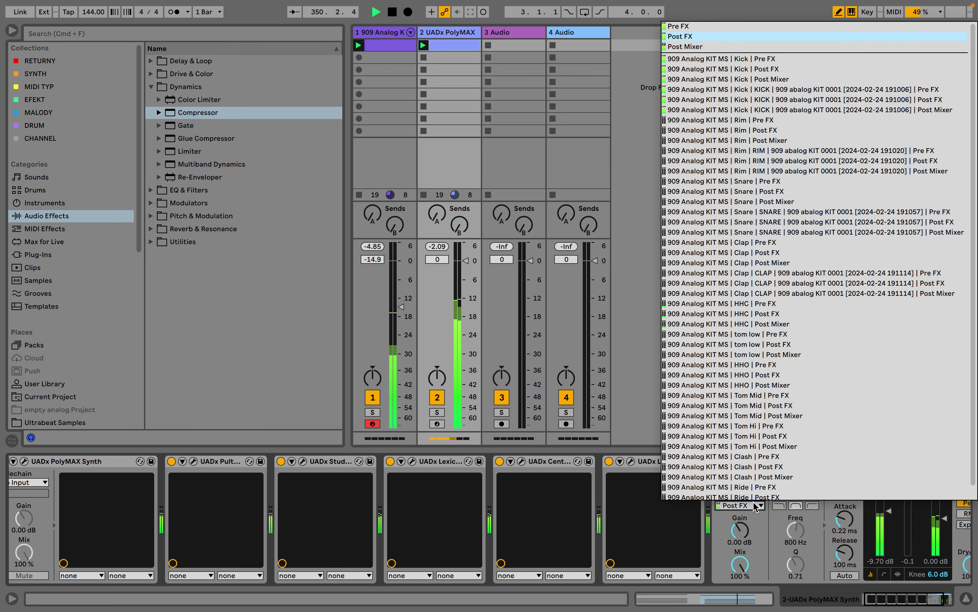
click(741, 60)
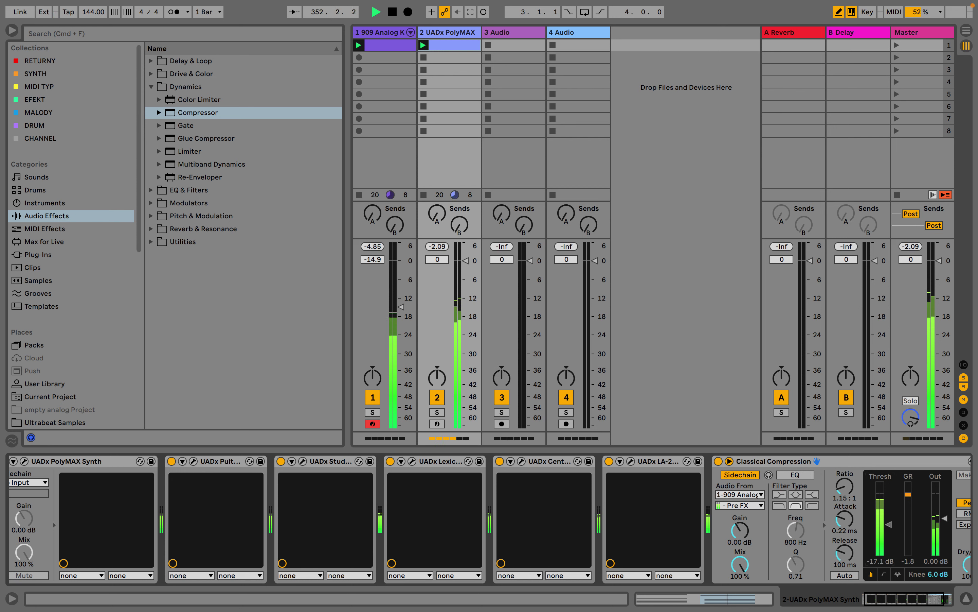
- Set the compressor to a -17.1 dB threshold, 1.25:1 ratio, 0.01 ms attack and 11.8 ms release
drag(845, 519, 845, 546)
drag(844, 486, 845, 568)
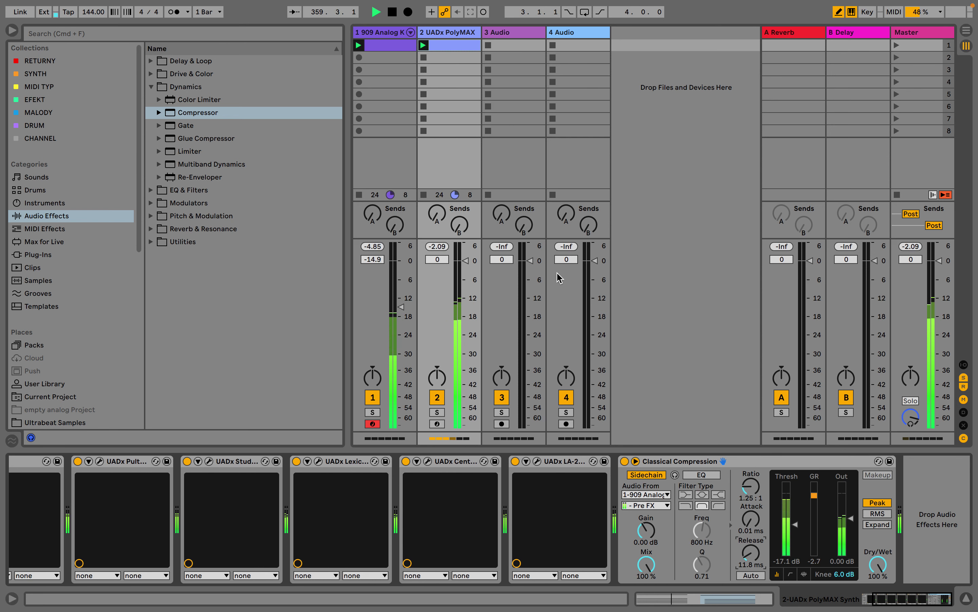
click(502, 212)
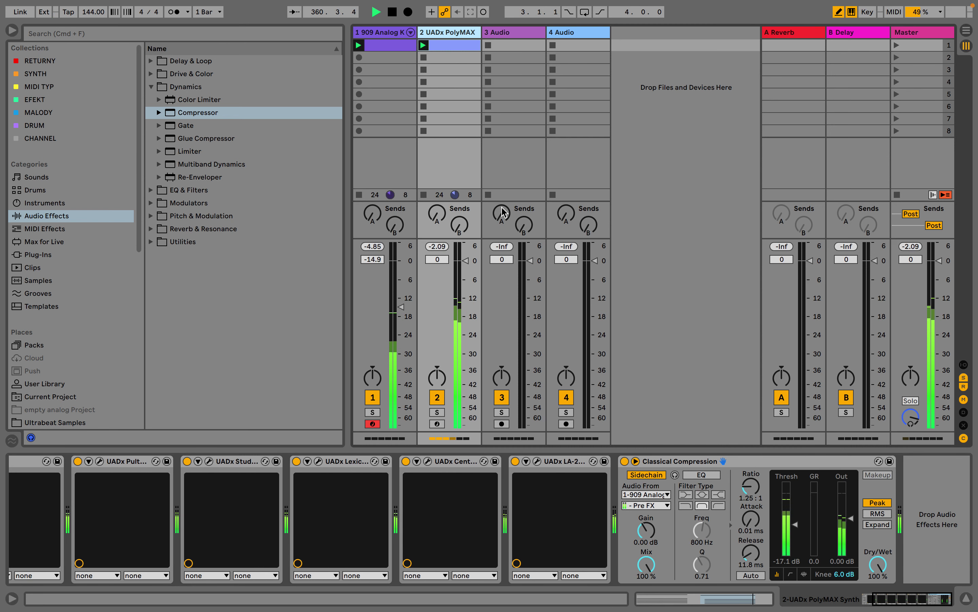
scroll(548, 489, left, 3)
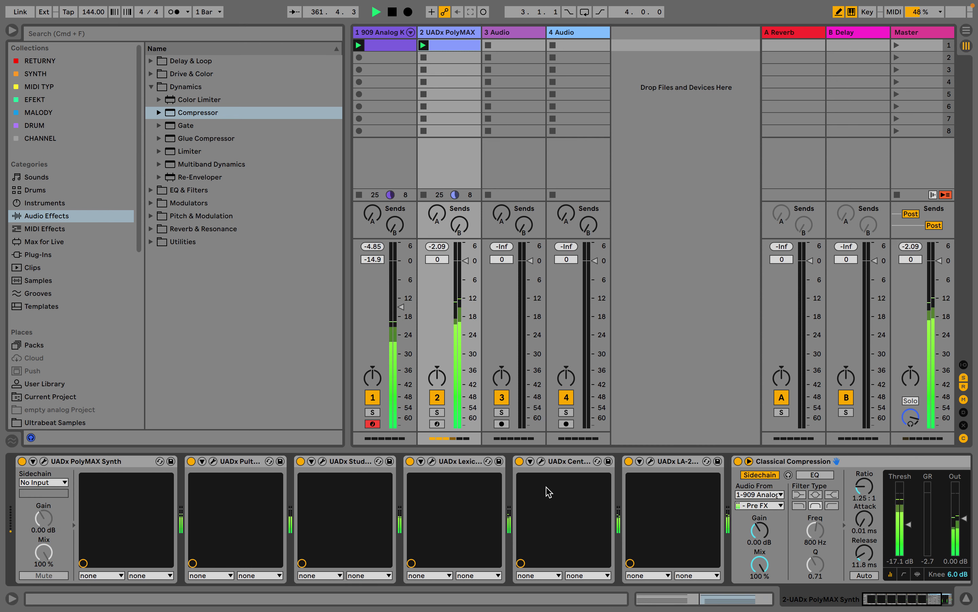
scroll(548, 492, right, 3)
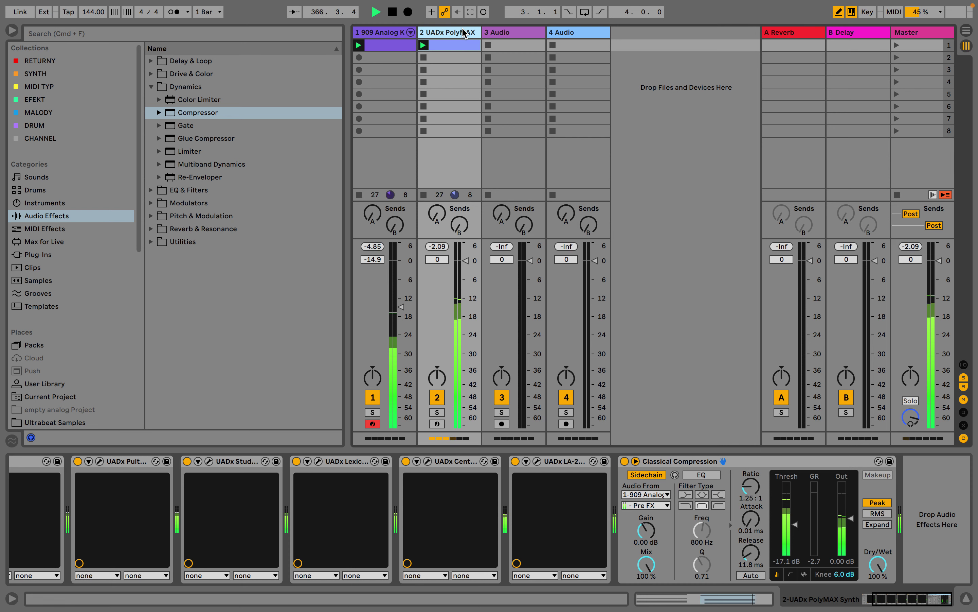
- Open the PolyMAX chord clip and add a sixteenth-long A2 note at 1.4.1 with velocity 121
click(457, 46)
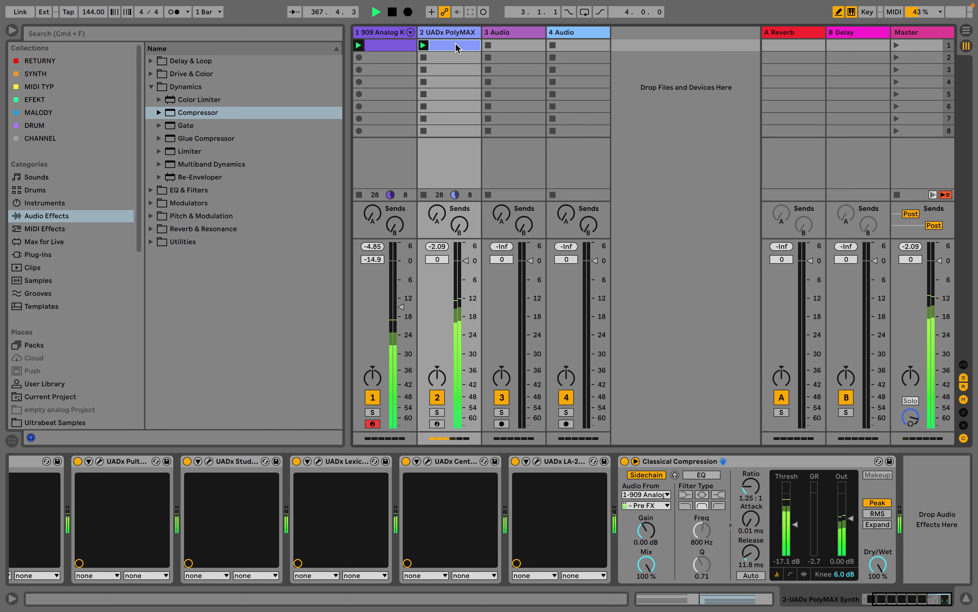
double_click(457, 47)
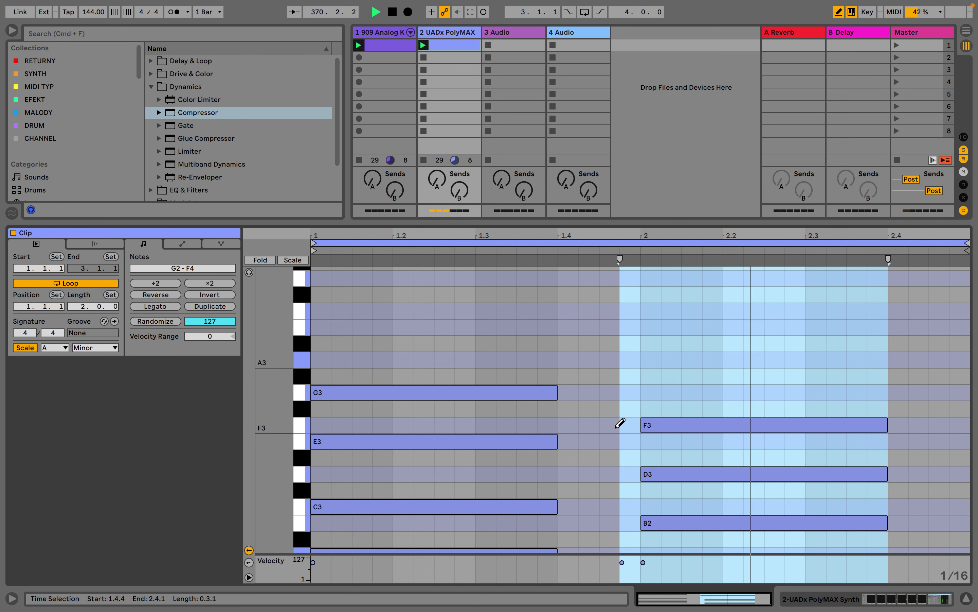
scroll(622, 408, down, 1)
click(610, 345)
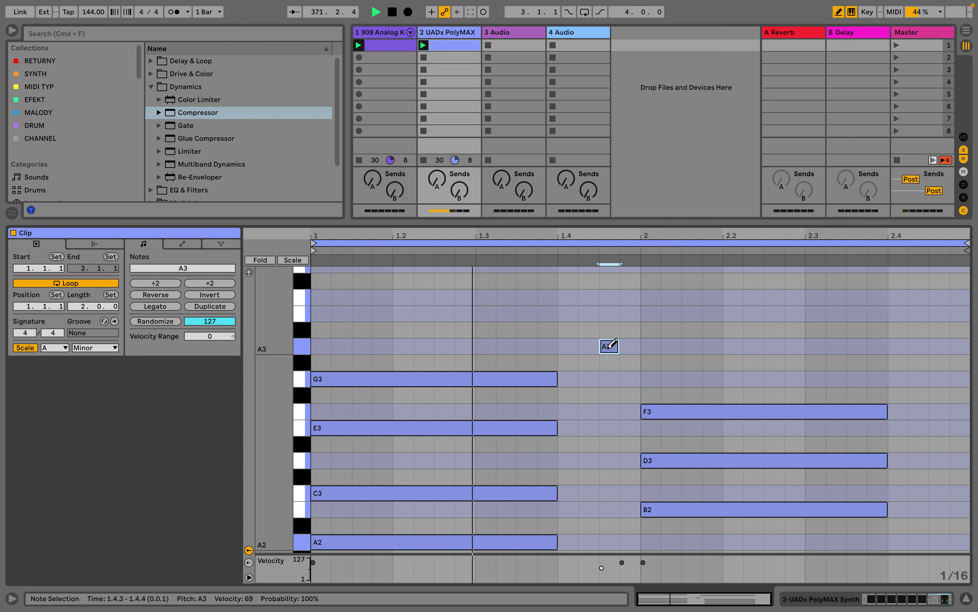
click(610, 345)
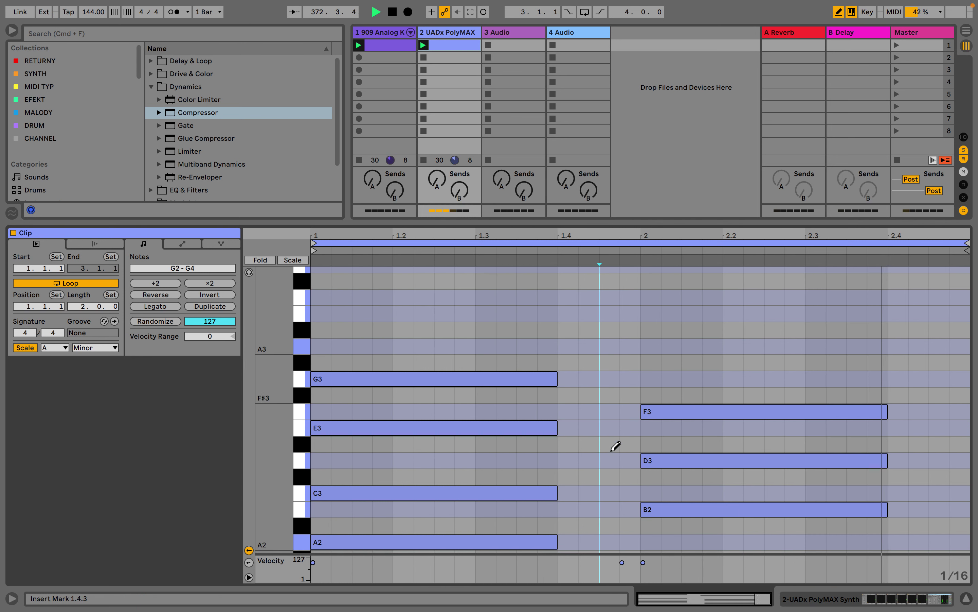
scroll(615, 446, down, 5)
click(611, 406)
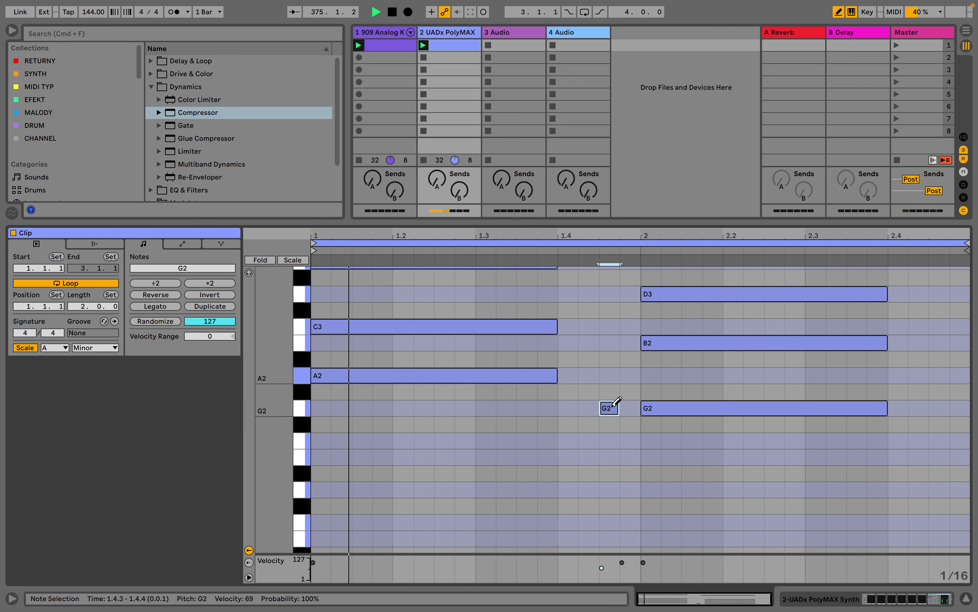
drag(613, 405, 614, 376)
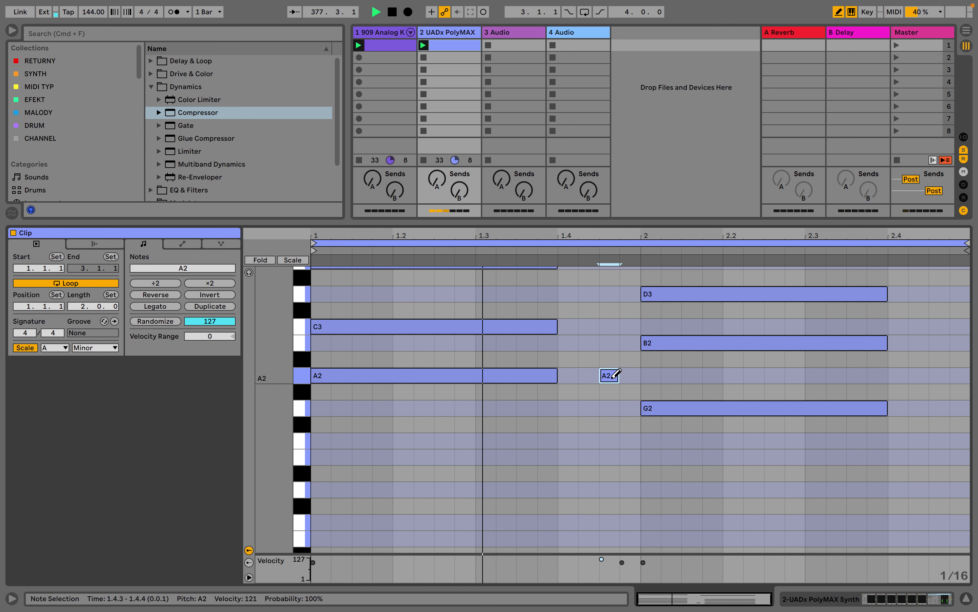
scroll(616, 373, up, 3)
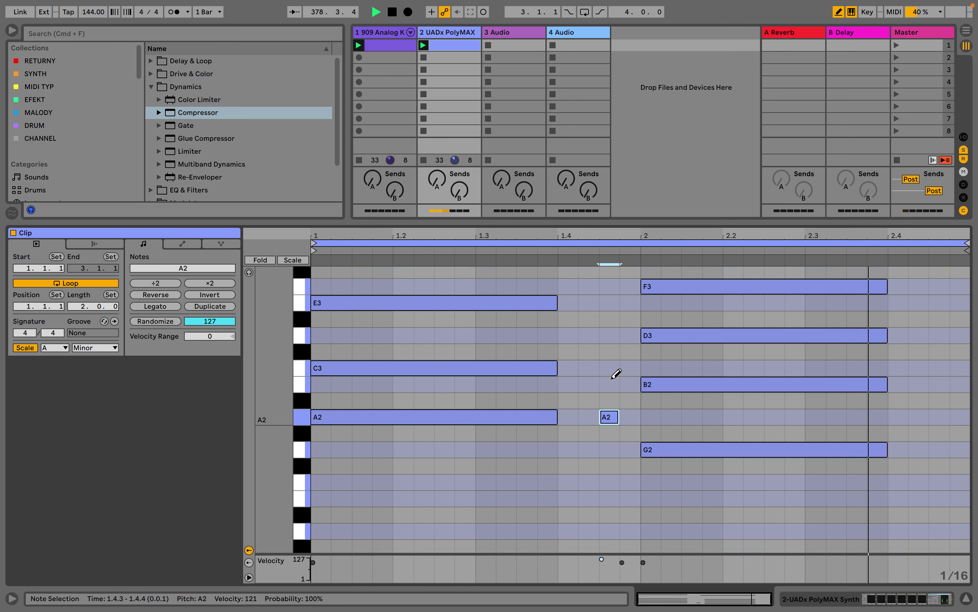
scroll(615, 373, up, 1)
drag(612, 434, 574, 431)
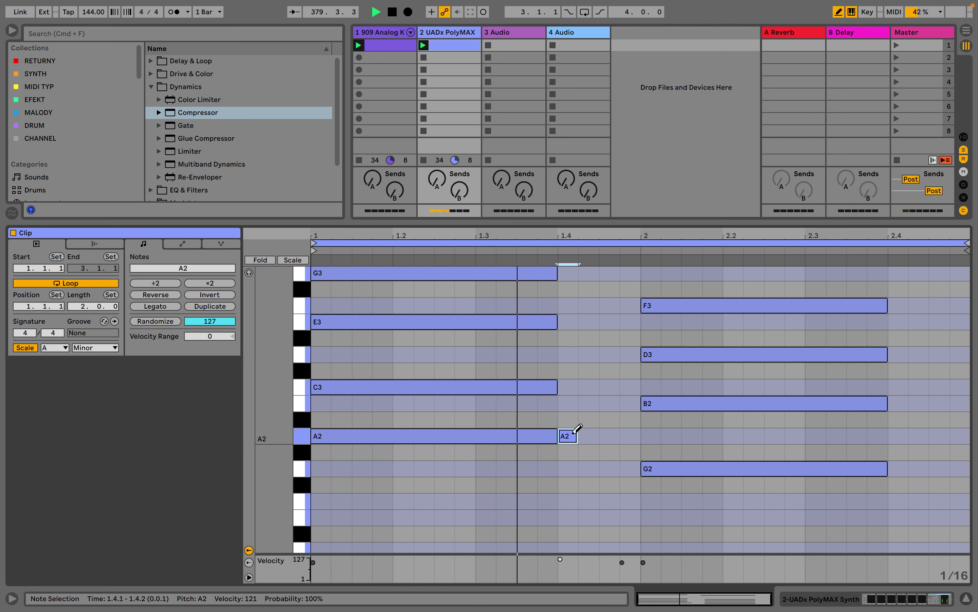
- Complete the short chord at 1.4.1 with sixteenth-long C3, E3 and G3 notes at velocity 121
click(570, 386)
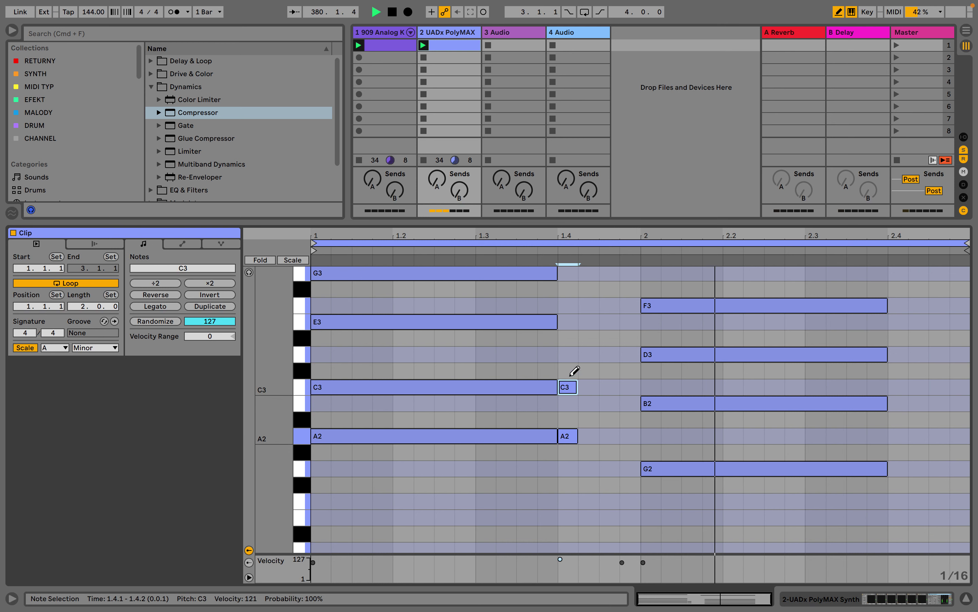
click(571, 321)
scroll(577, 317, up, 2)
click(571, 304)
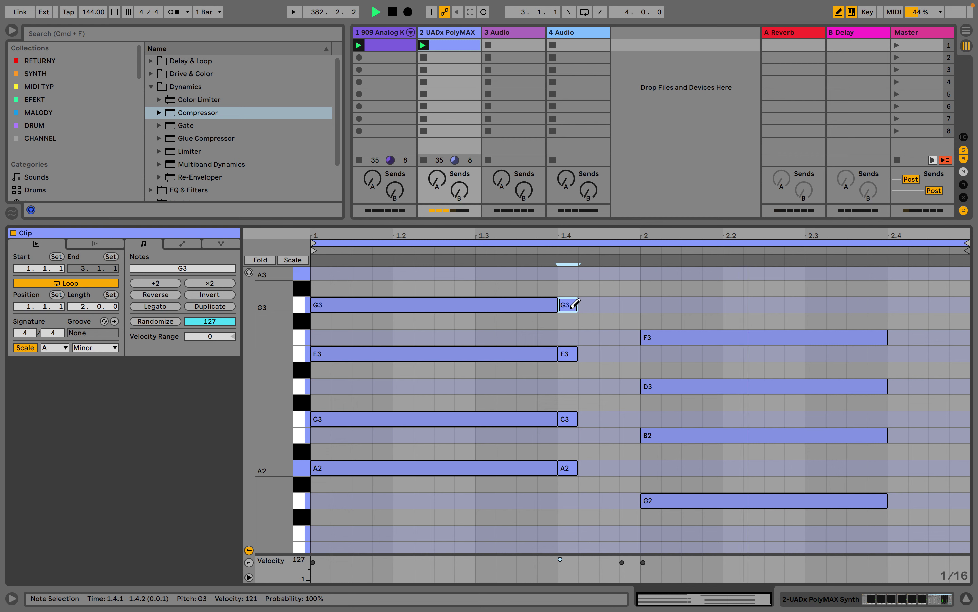
- Open the PolyMAX synth and set the release of its amplifier envelope to 0.62
click(468, 32)
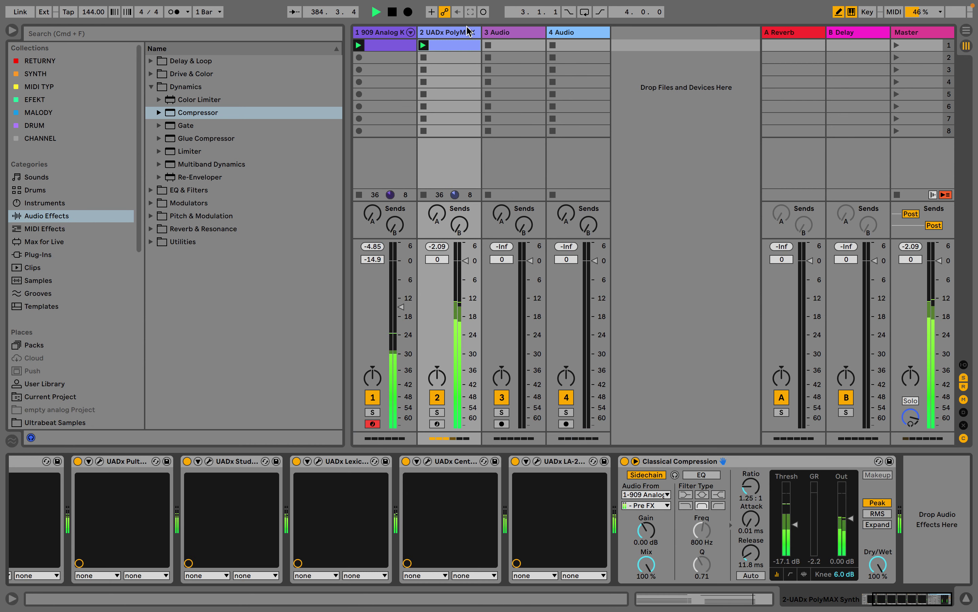
scroll(491, 491, left, 3)
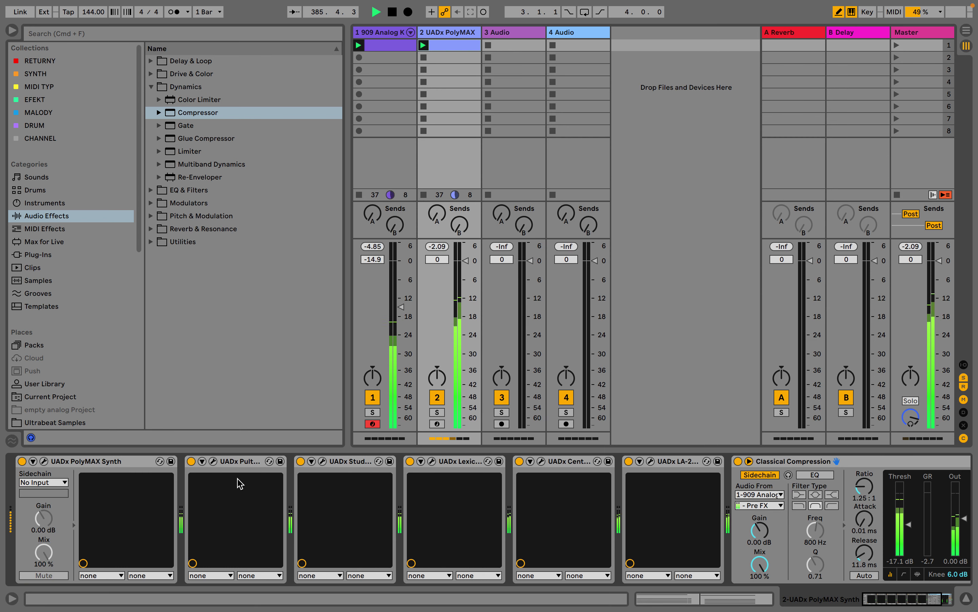
click(44, 461)
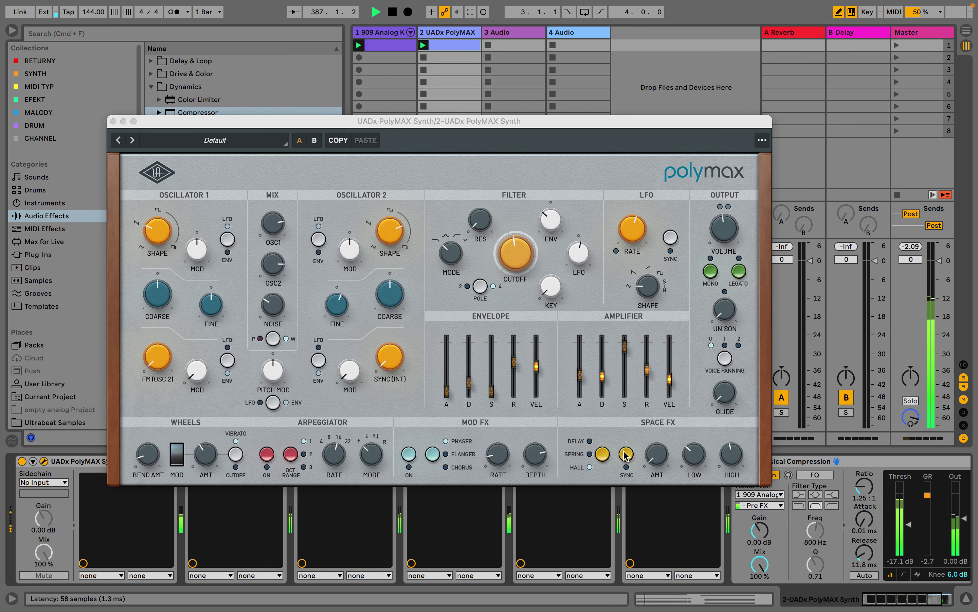
drag(581, 381, 581, 390)
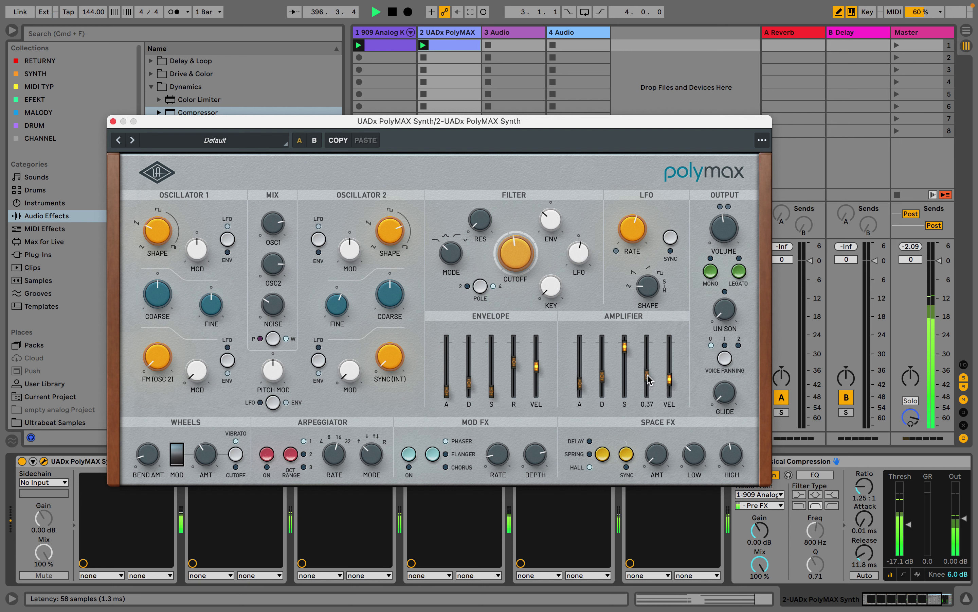
drag(648, 380, 649, 374)
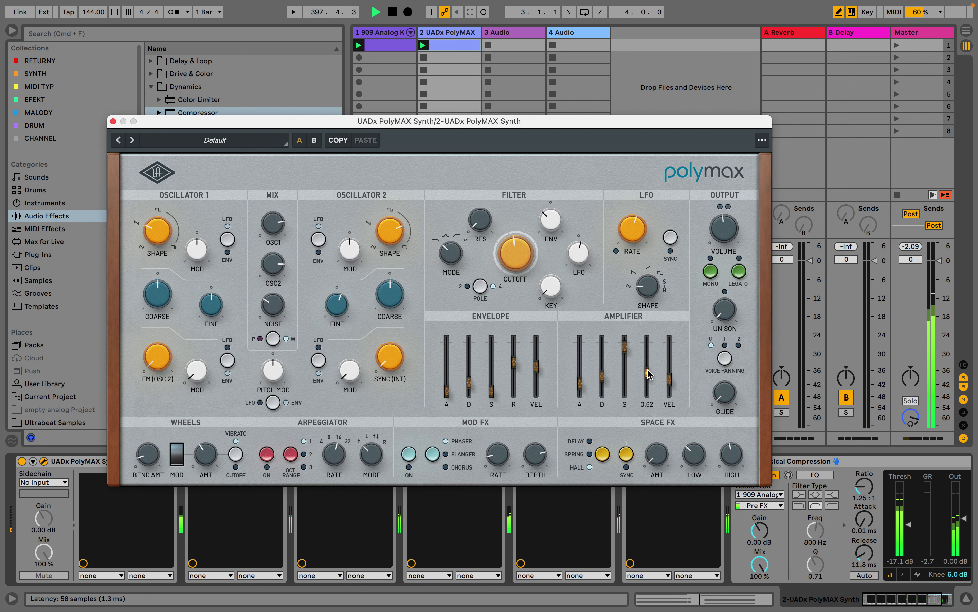
- Try the PolyMAX filter cutoff at 669 Hz and back down, and the oscillator 2 mix level at 0
drag(529, 269, 529, 256)
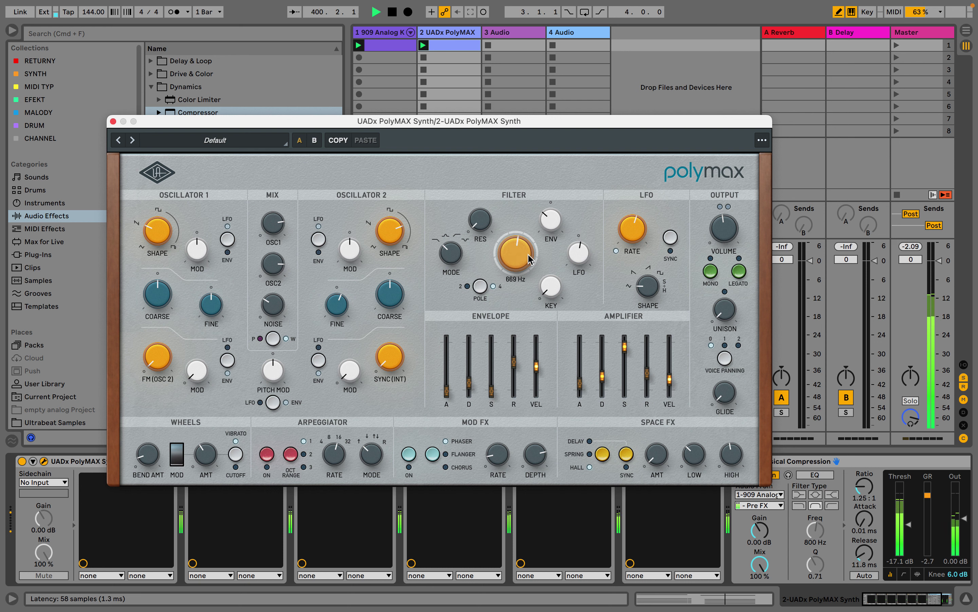
scroll(530, 261, down, 3)
scroll(528, 259, down, 2)
mouse_move(276, 270)
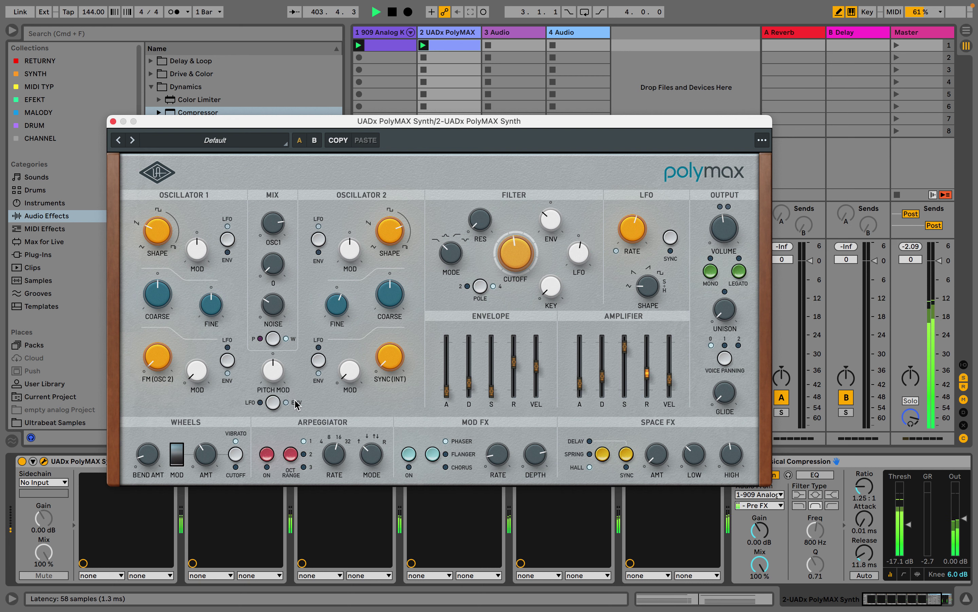
drag(283, 354, 279, 291)
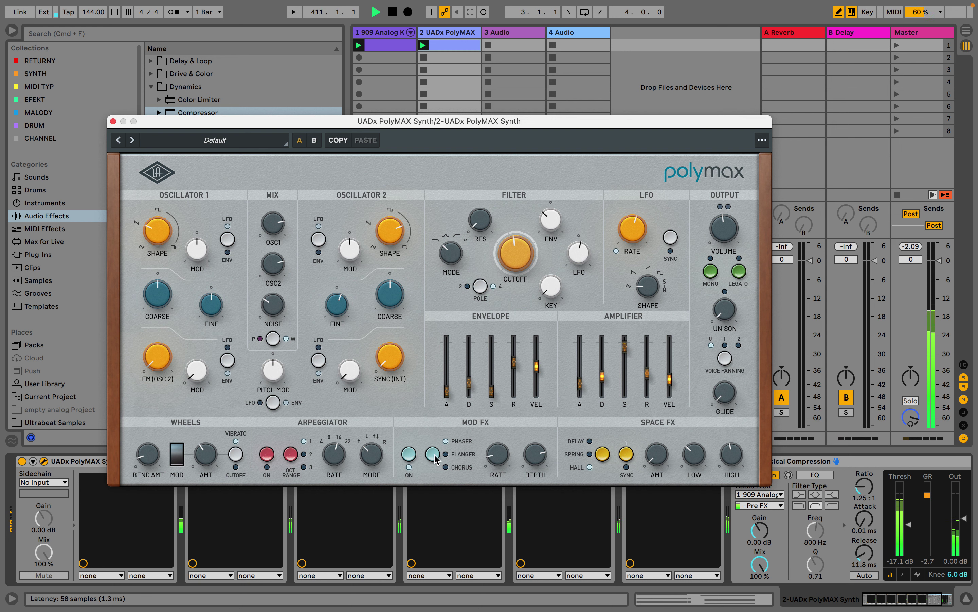
mouse_move(542, 465)
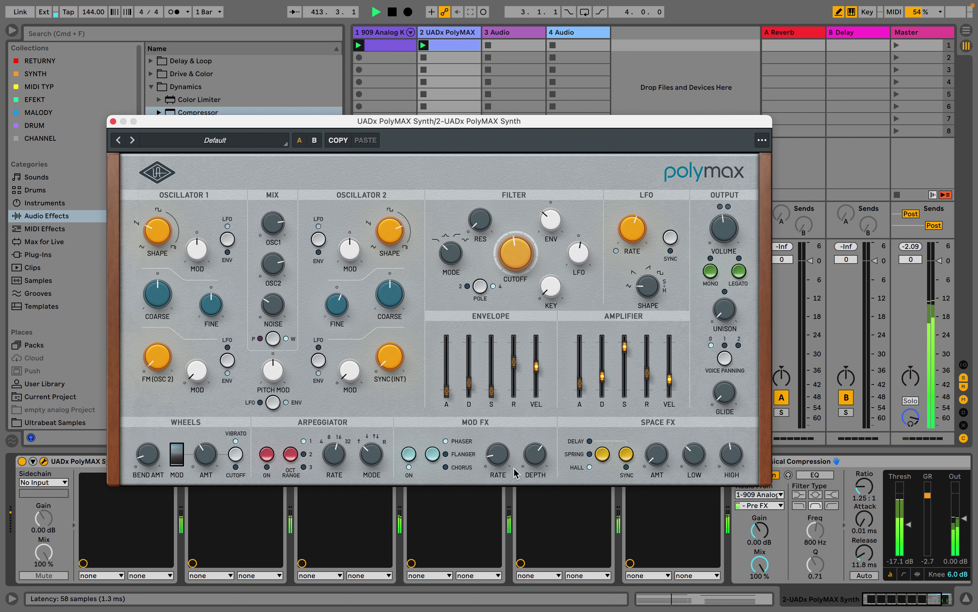
- Set the PolyMAX filter cutoff to 548 Hz, try its resonance and LFO amount, and close the synth
mouse_move(496, 455)
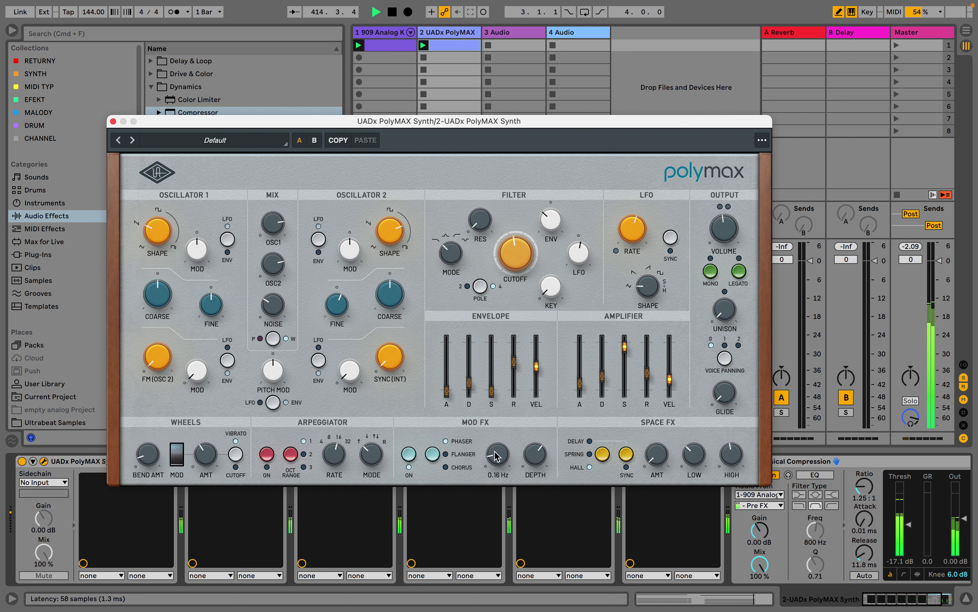
mouse_move(522, 257)
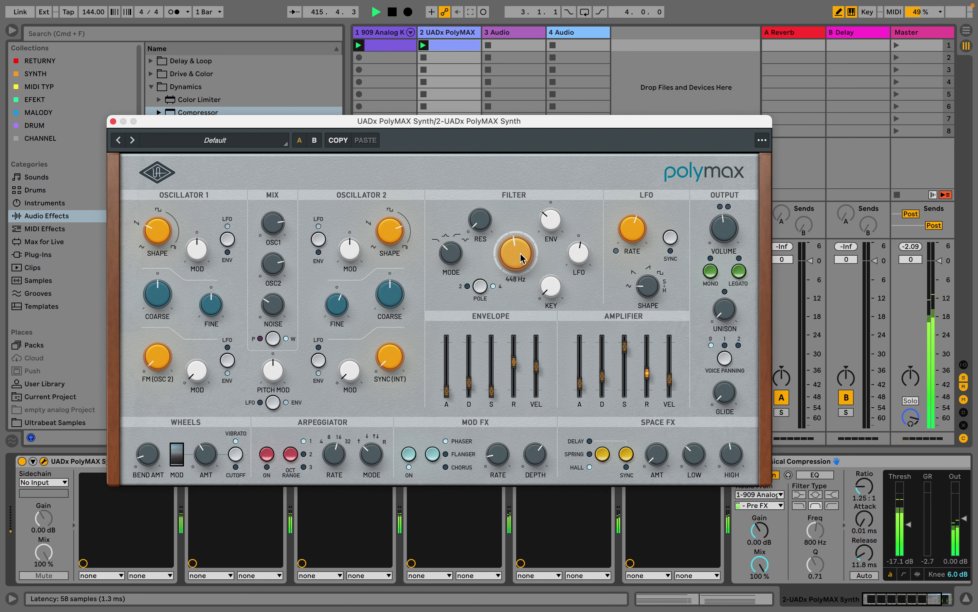
scroll(523, 247, down, 2)
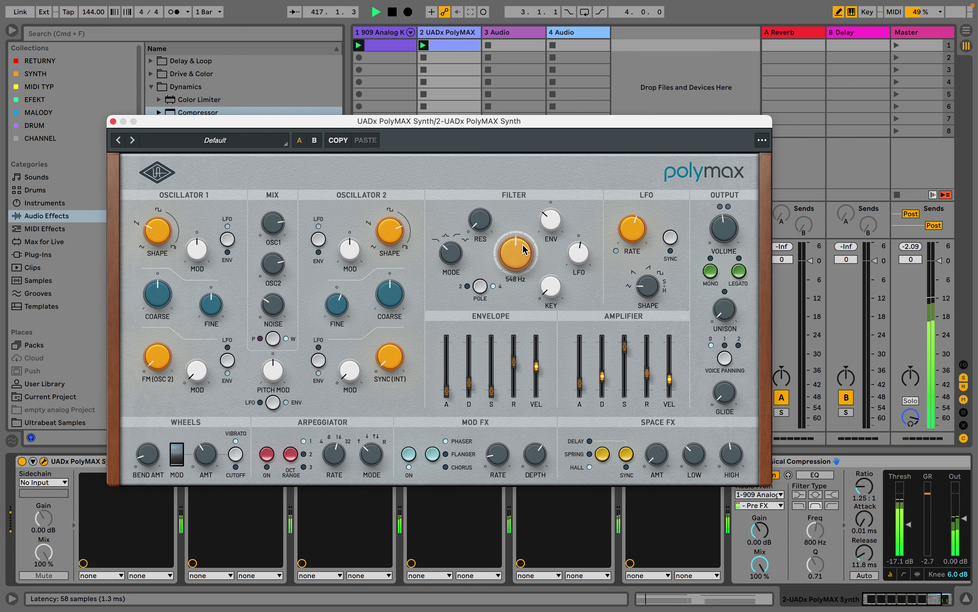
drag(482, 222, 485, 197)
mouse_move(578, 256)
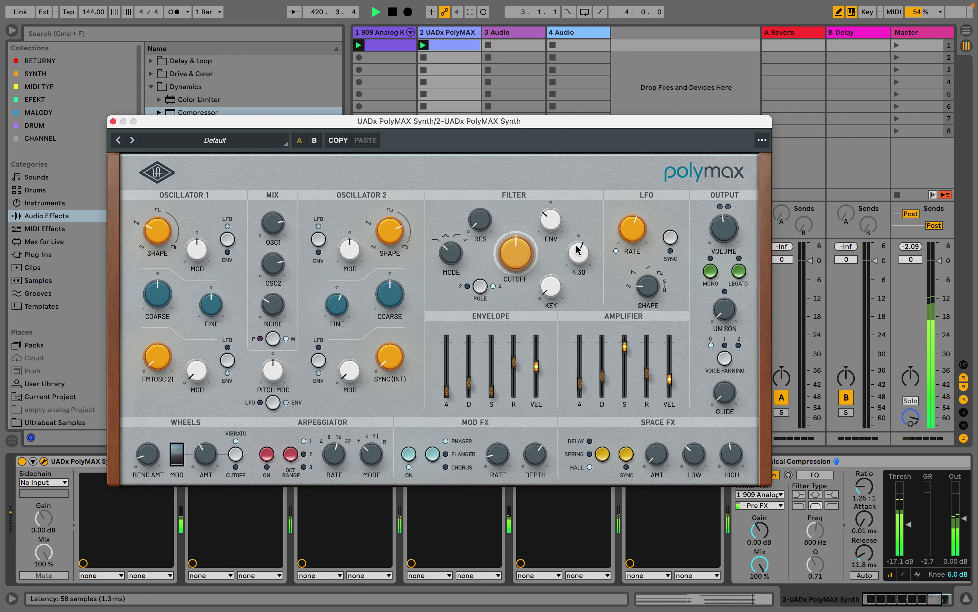
scroll(579, 250, up, 2)
scroll(578, 249, down, 3)
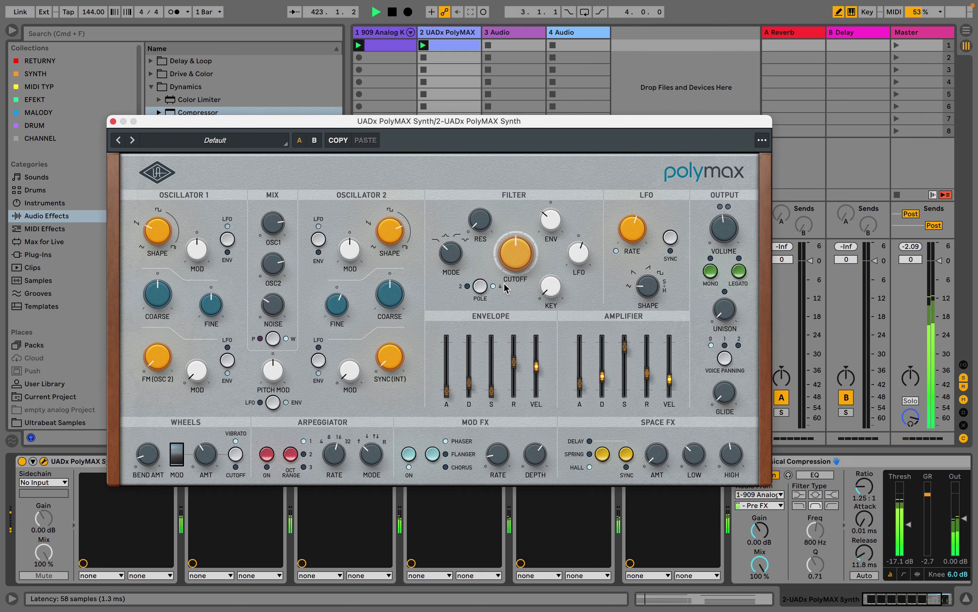
click(113, 121)
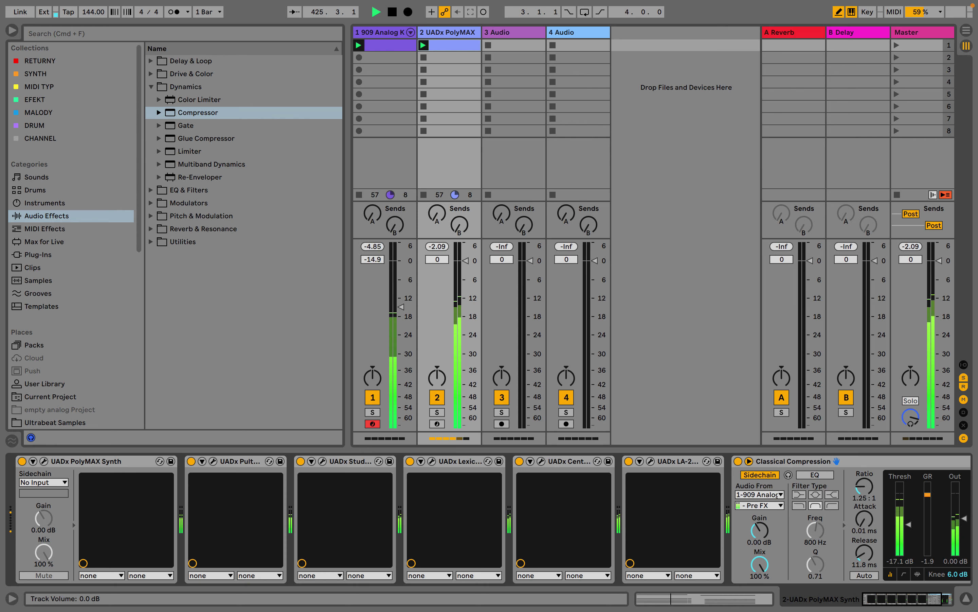
- Lower the PolyMAX track volume to -2.6 dB and check the mix in the master's SPAN analyzer
drag(465, 261, 466, 269)
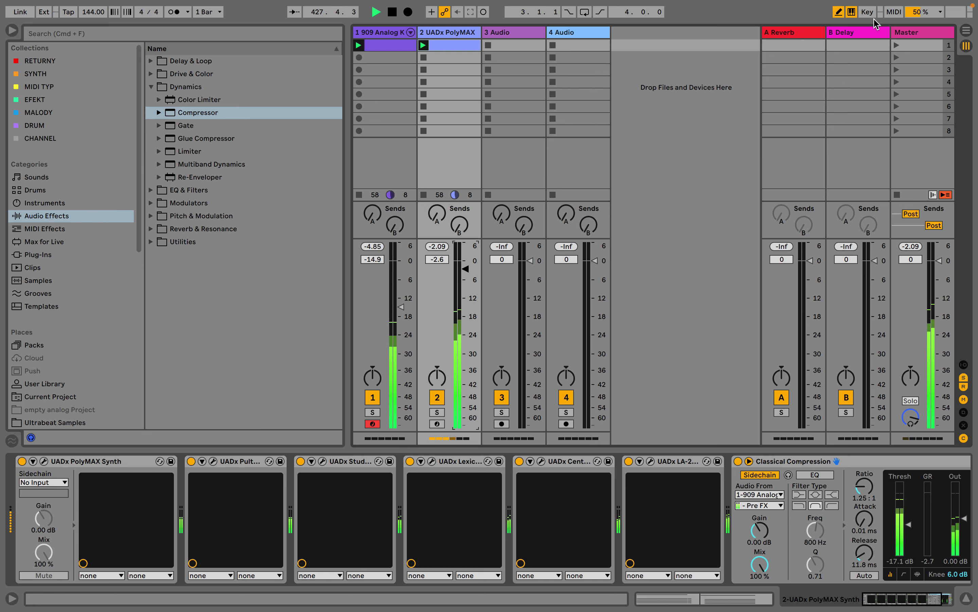
click(917, 40)
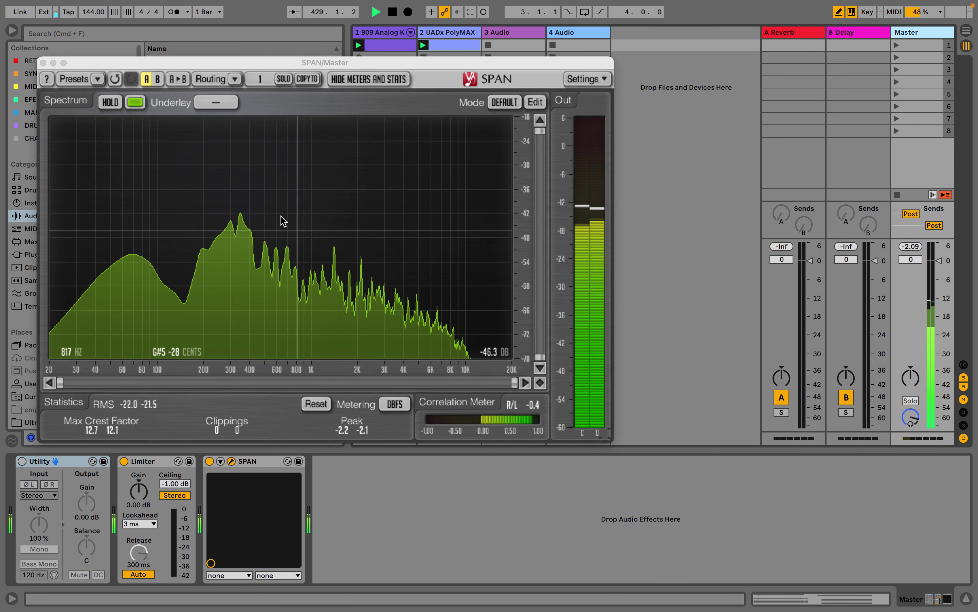
click(452, 35)
- Add the UADx Pultec MEQ-5 EQ plug-in after the sidechain compressor on the PolyMAX track
scroll(644, 551, right, 5)
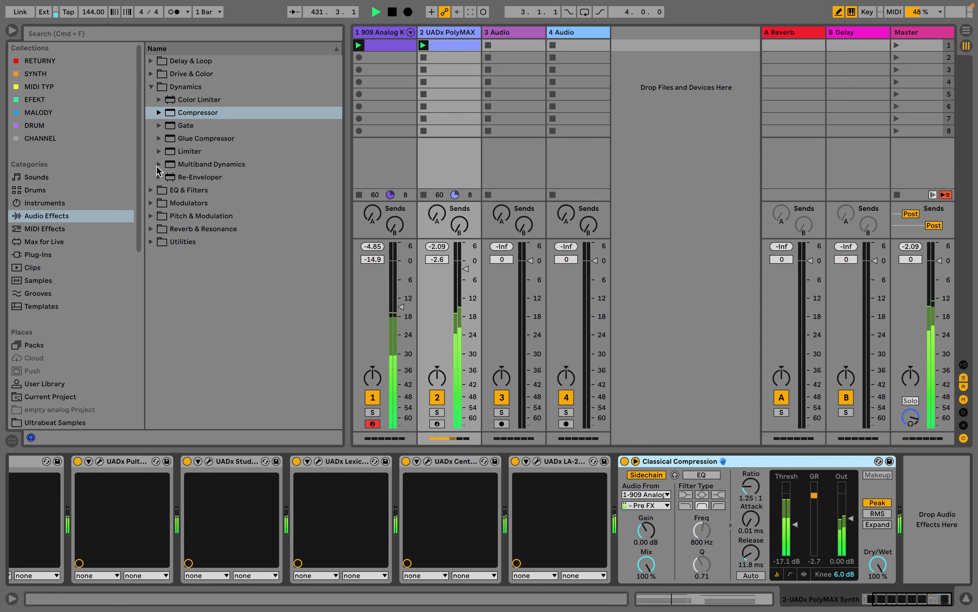
click(38, 254)
scroll(223, 194, down, 10)
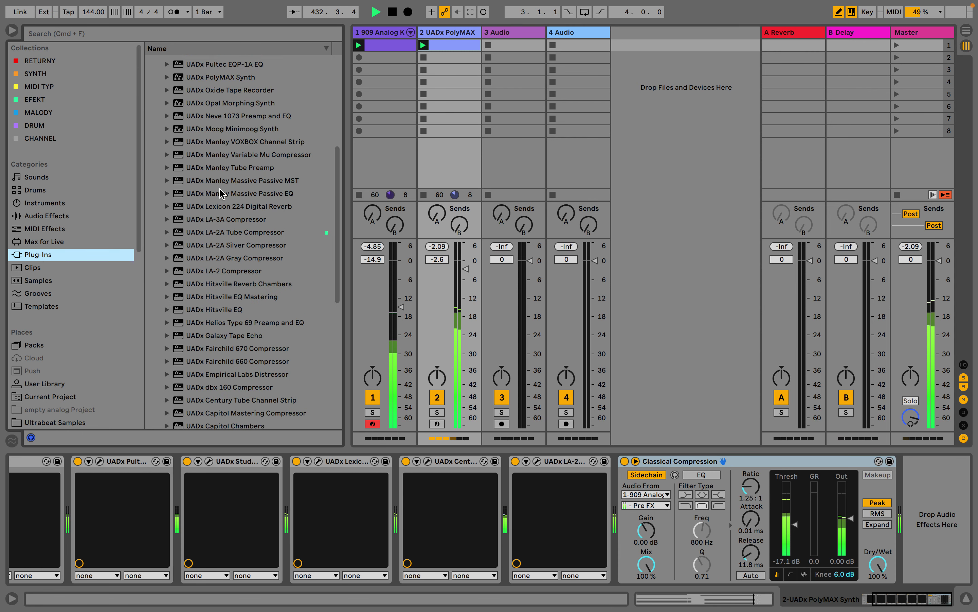
scroll(233, 125, up, 3)
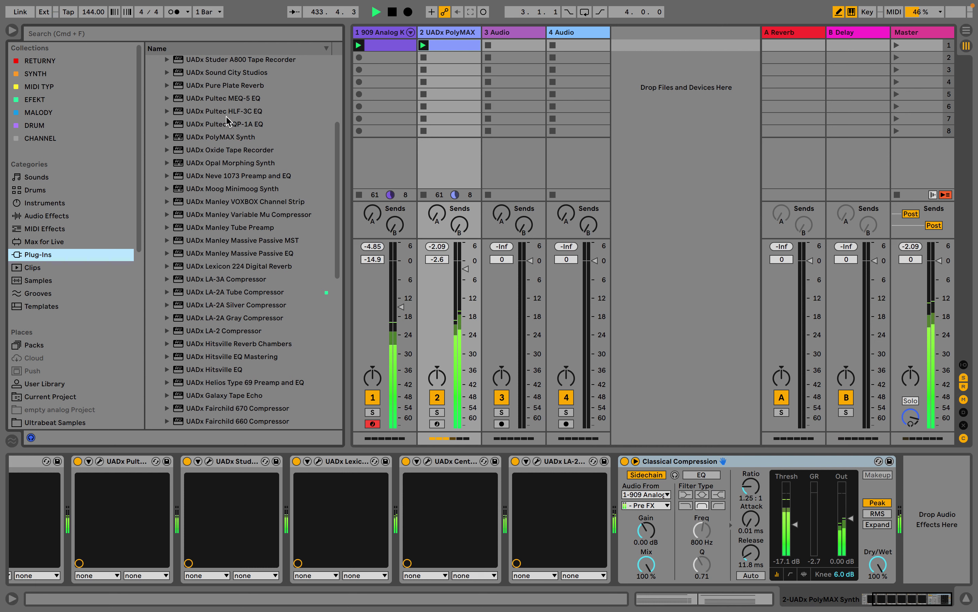
mouse_move(220, 101)
mouse_down()
mouse_move(319, 121)
mouse_move(924, 455)
mouse_move(922, 473)
mouse_up()
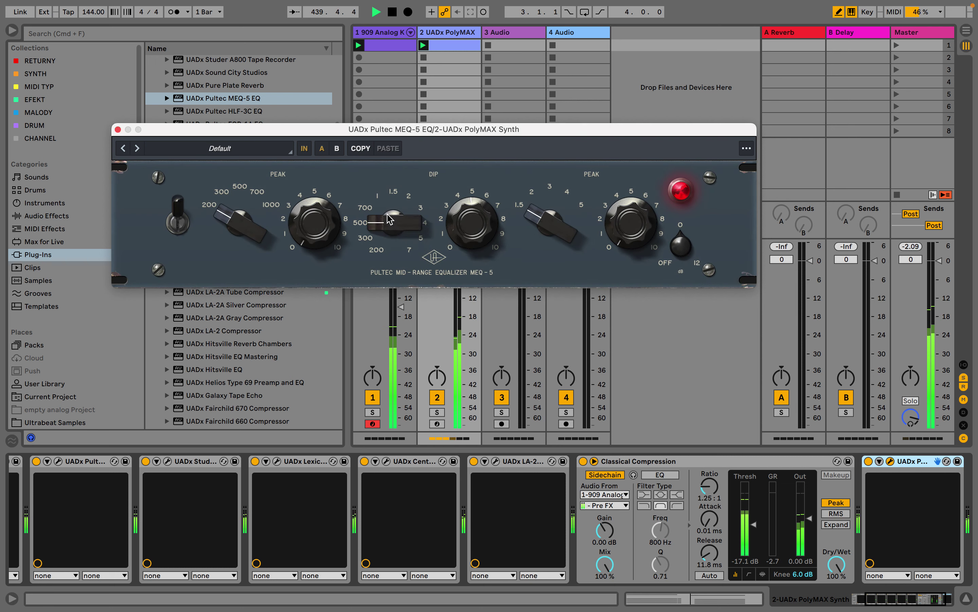
- Boost the MEQ-5's upper peak to about 8, trying its frequency at 2 and settling on 1.5
drag(632, 196, 636, 132)
drag(554, 213, 557, 179)
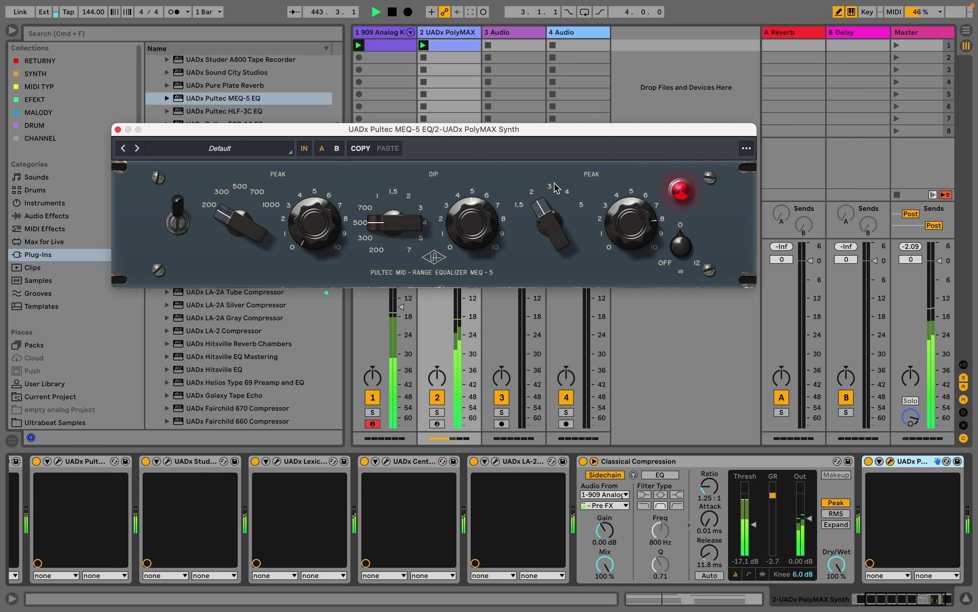
mouse_move(630, 209)
mouse_down()
mouse_move(636, 179)
mouse_move(635, 206)
mouse_up()
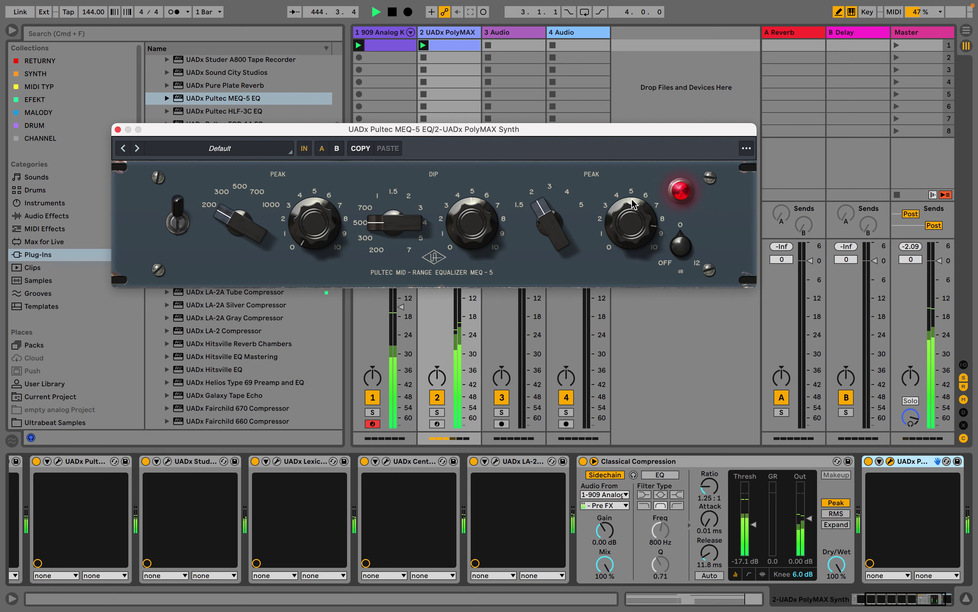
drag(550, 230, 551, 239)
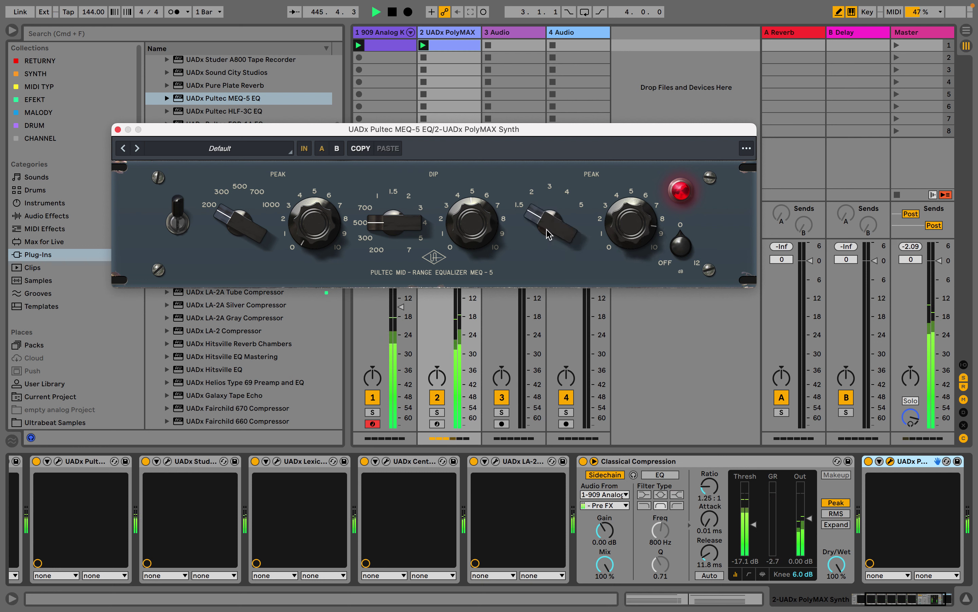
- Check the Pultec EQP-1A EQ settings at the start of the PolyMAX effects chain
scroll(372, 540, left, 3)
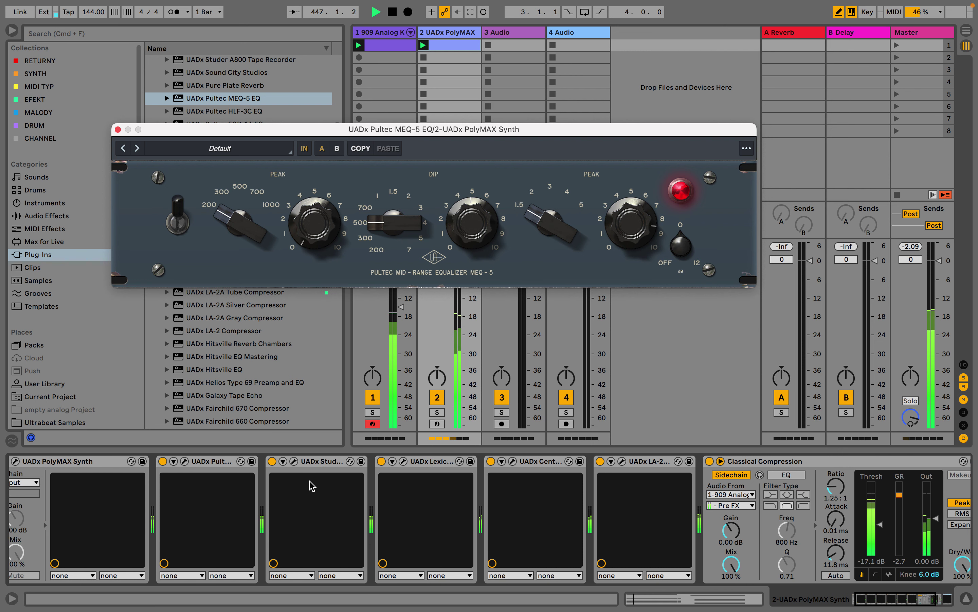
click(188, 464)
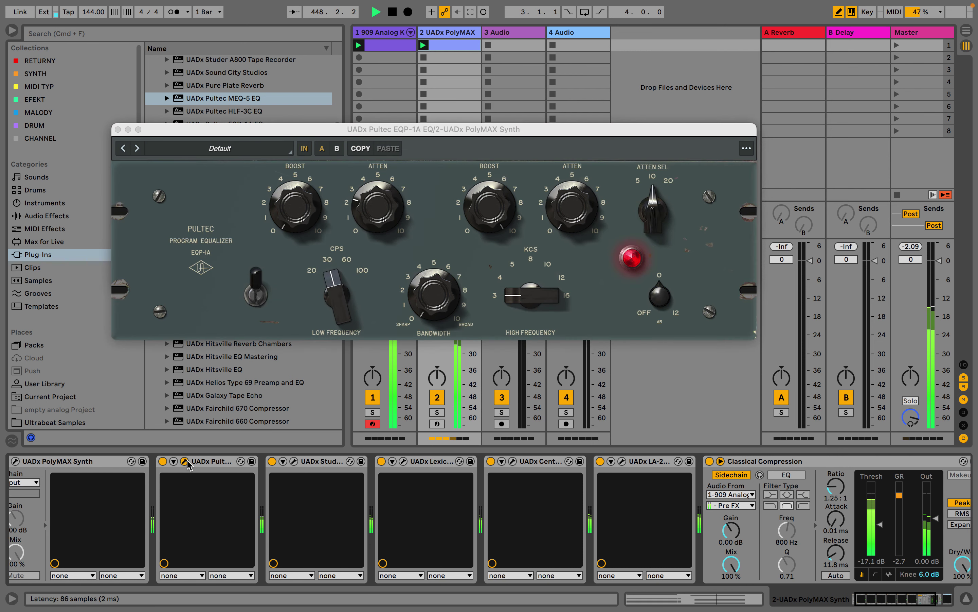
scroll(188, 464, left, 1)
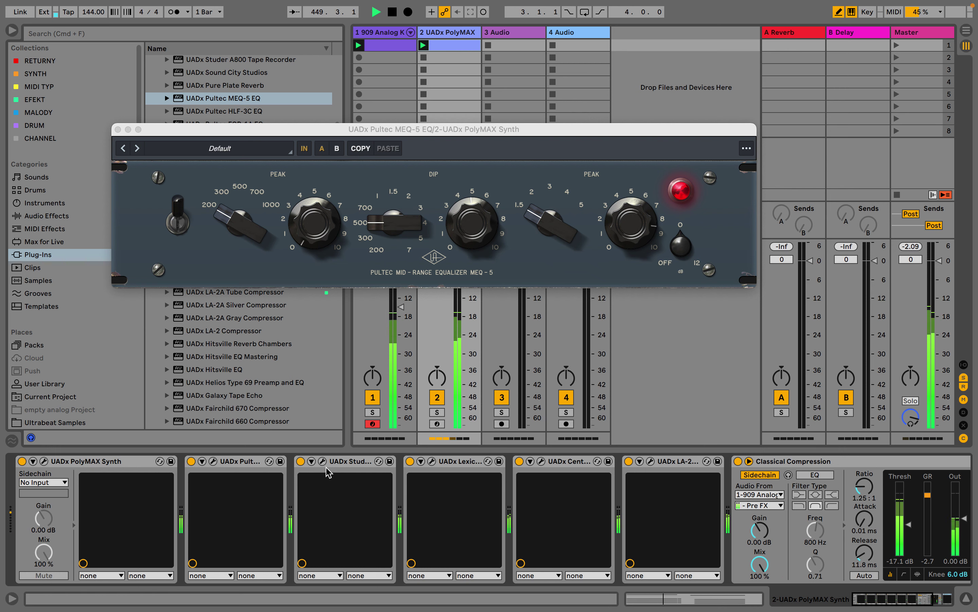
- Raise the Lexicon 224 reverb's wet mix to 77.0 and close the open plug-in windows
click(432, 461)
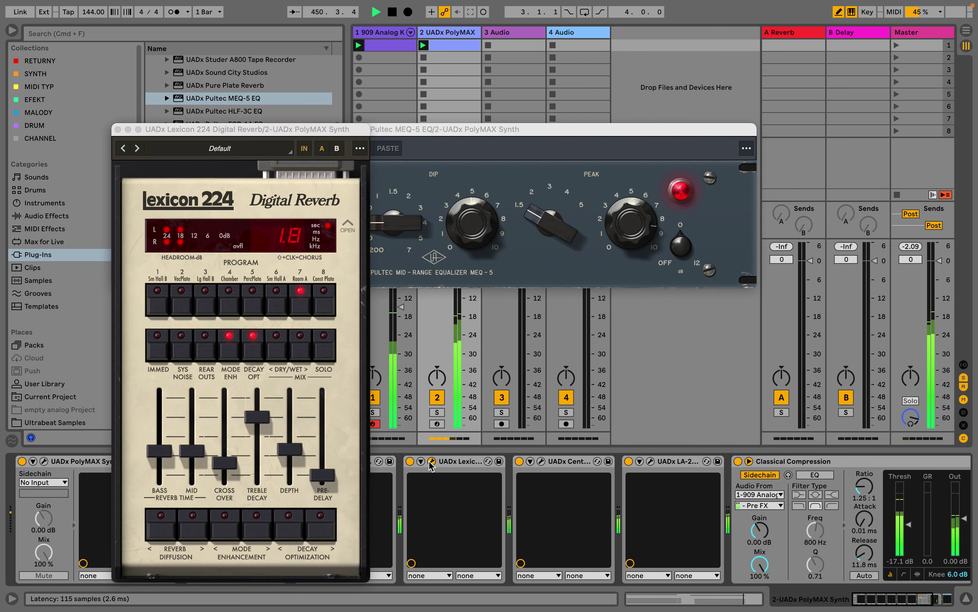
click(298, 353)
click(297, 353)
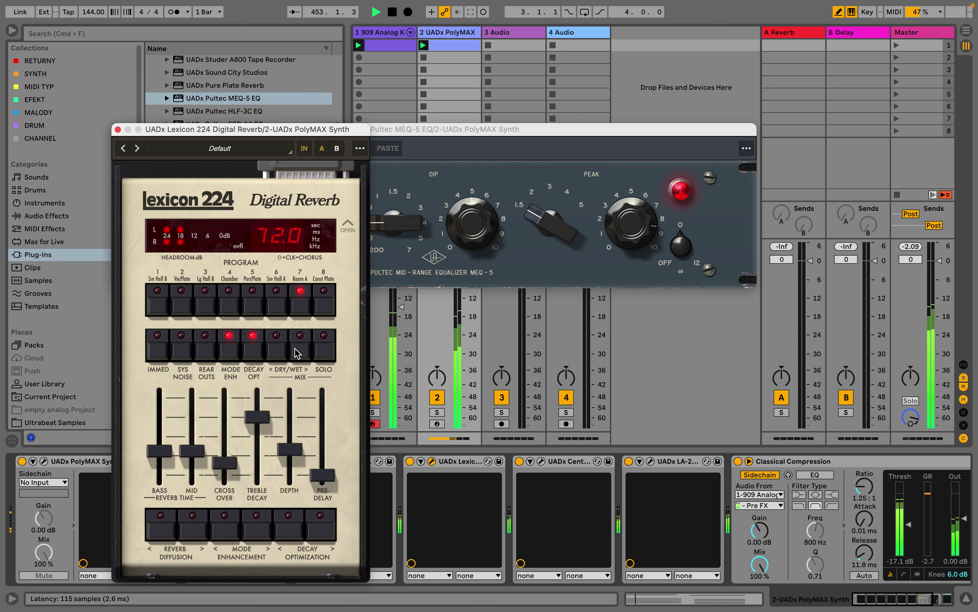
click(297, 353)
click(297, 353)
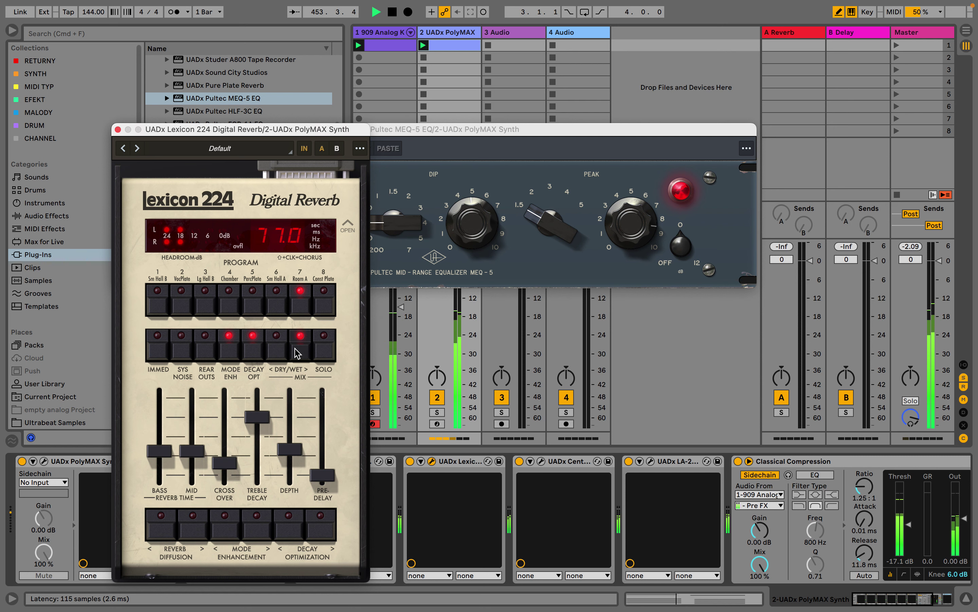
click(117, 129)
click(118, 129)
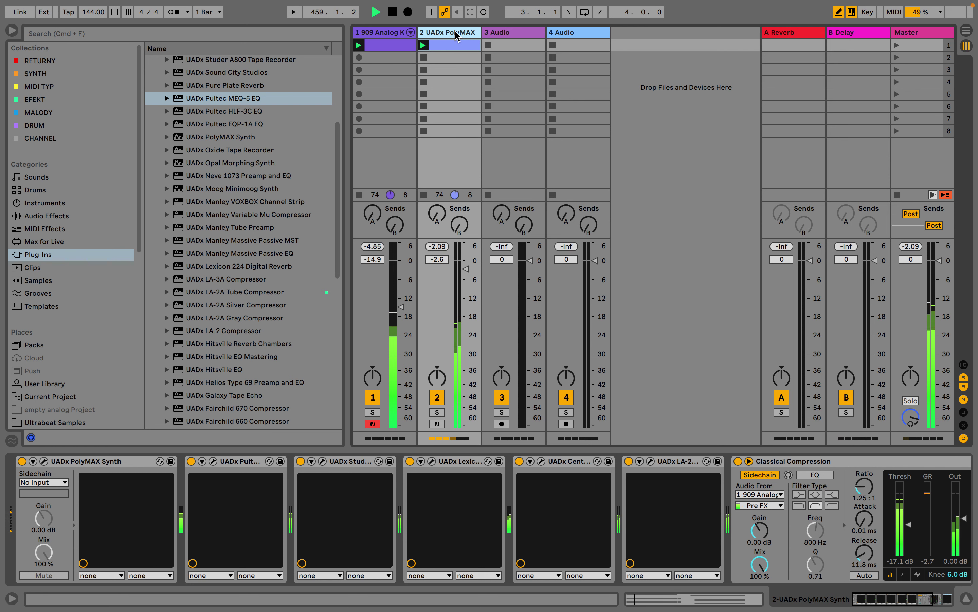
- Open the 909 drum clip and duplicate its loop to a length of four bars
click(383, 34)
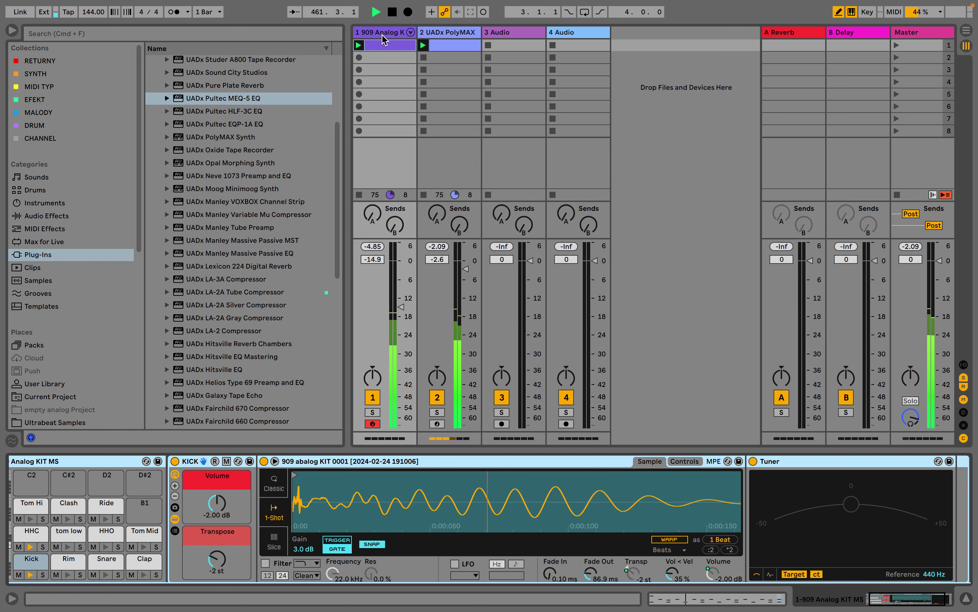
click(388, 45)
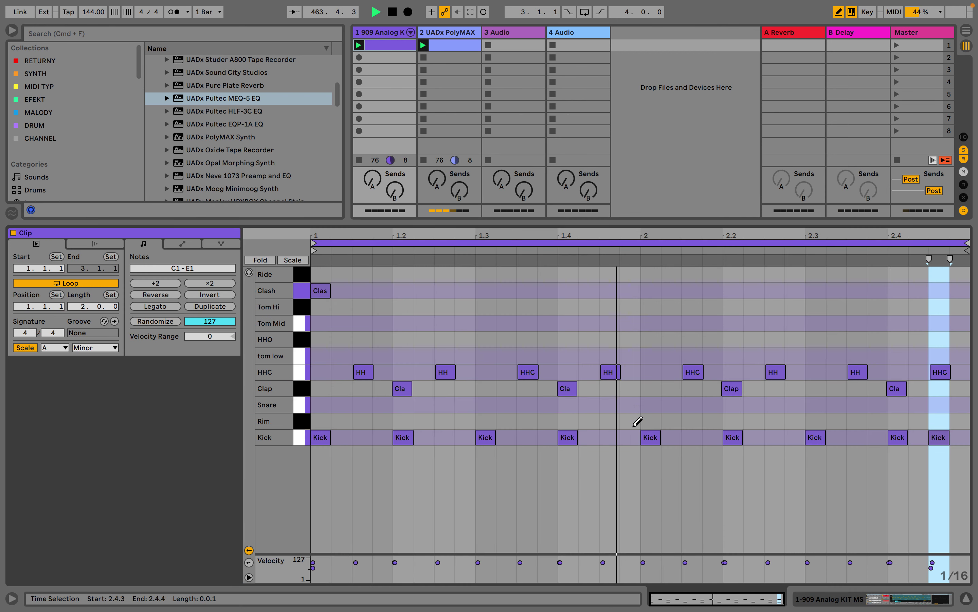
click(210, 306)
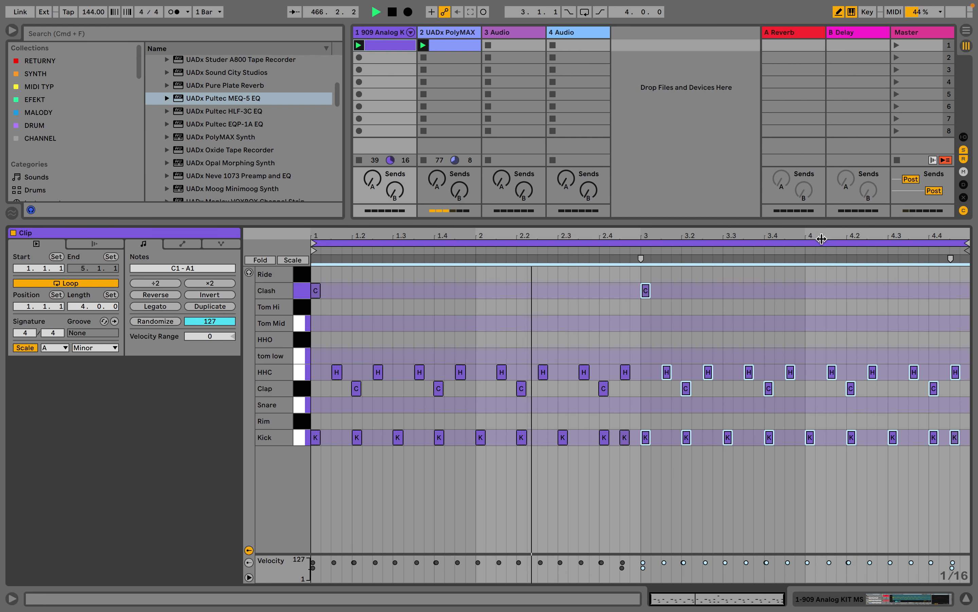
- Add sixteenth-long Rim notes at 3.4.3 and 4.1.2 in the drum clip
drag(825, 235, 825, 235)
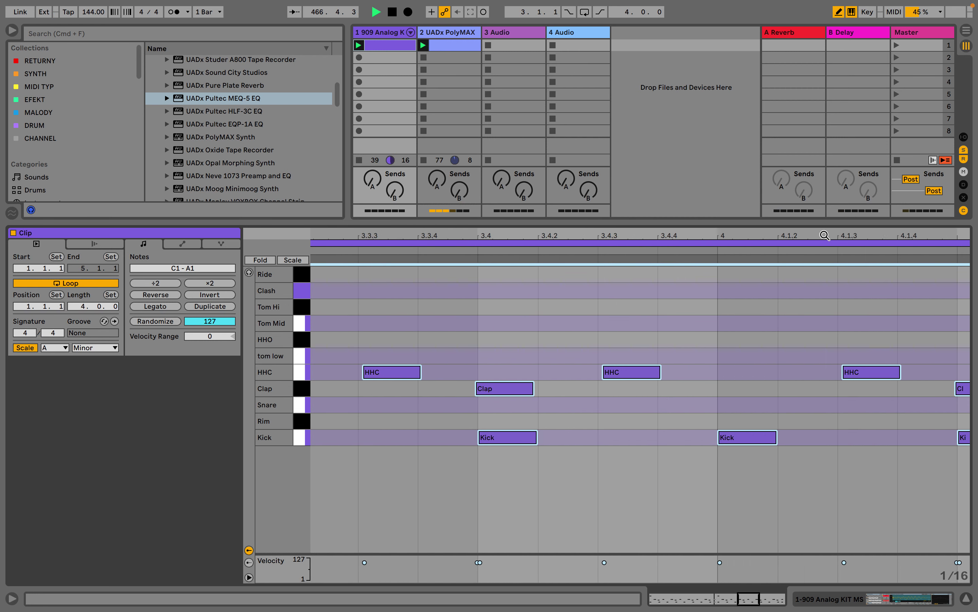
click(646, 420)
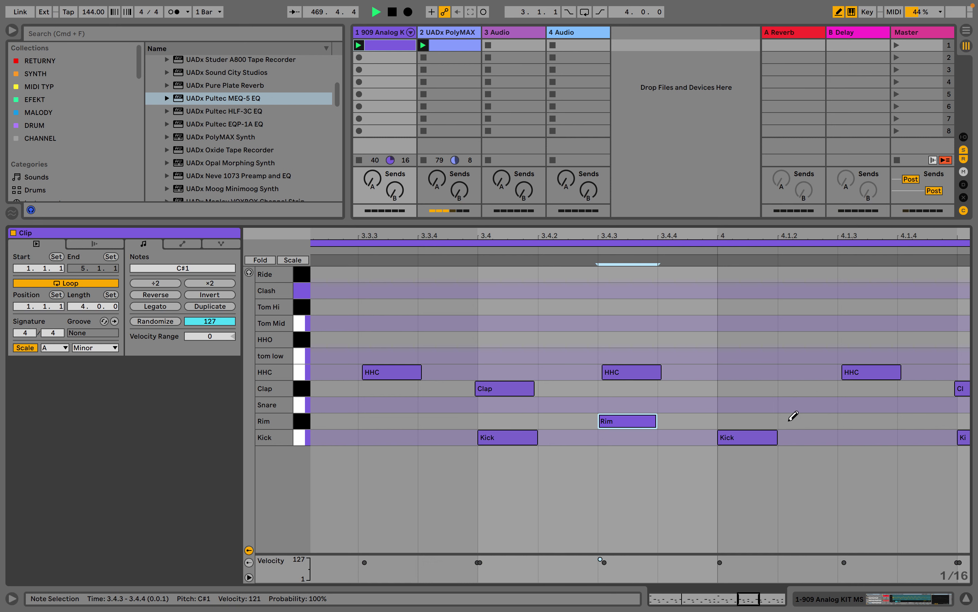
click(809, 421)
- Select both Rim notes, narrow the grid to 1/64 and shift them 1/64 later
key(b)
drag(853, 413, 640, 417)
key(super+1)
key(super+1)
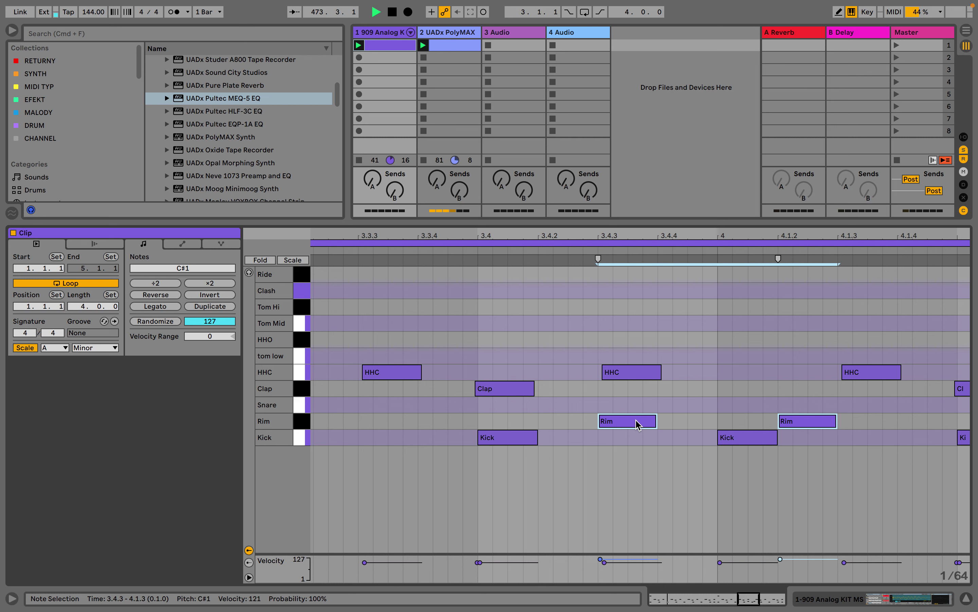
drag(636, 424, 654, 425)
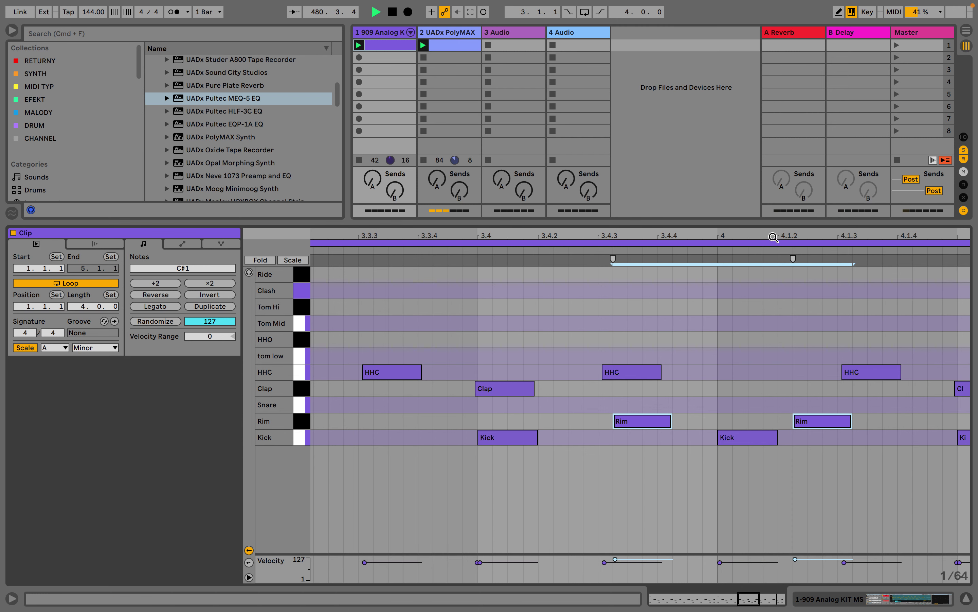
- Try both Rim notes two 1/64 steps earlier, and return them to their previous position
drag(773, 237, 774, 213)
scroll(883, 412, up, 5)
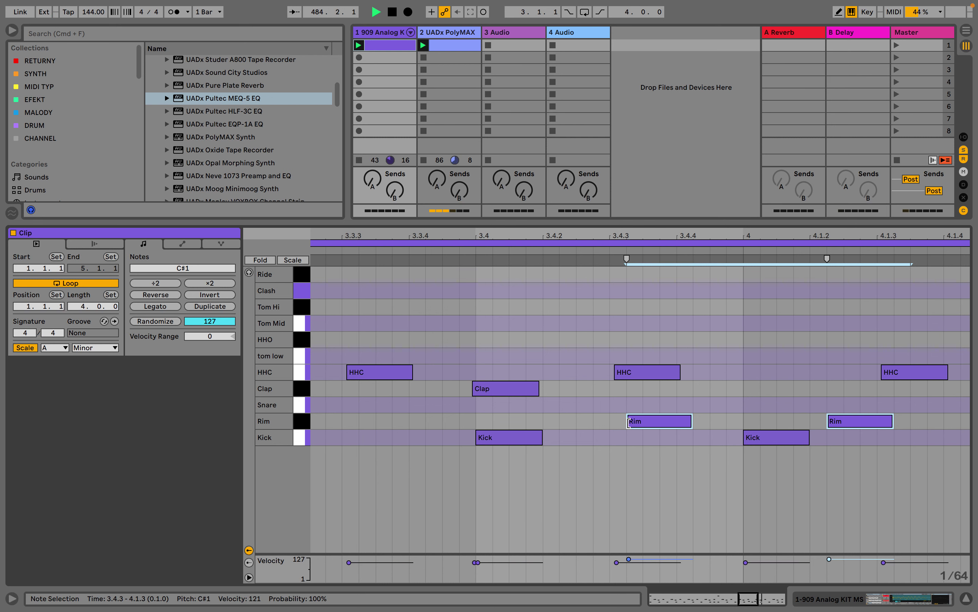
key(Left)
key(Left)
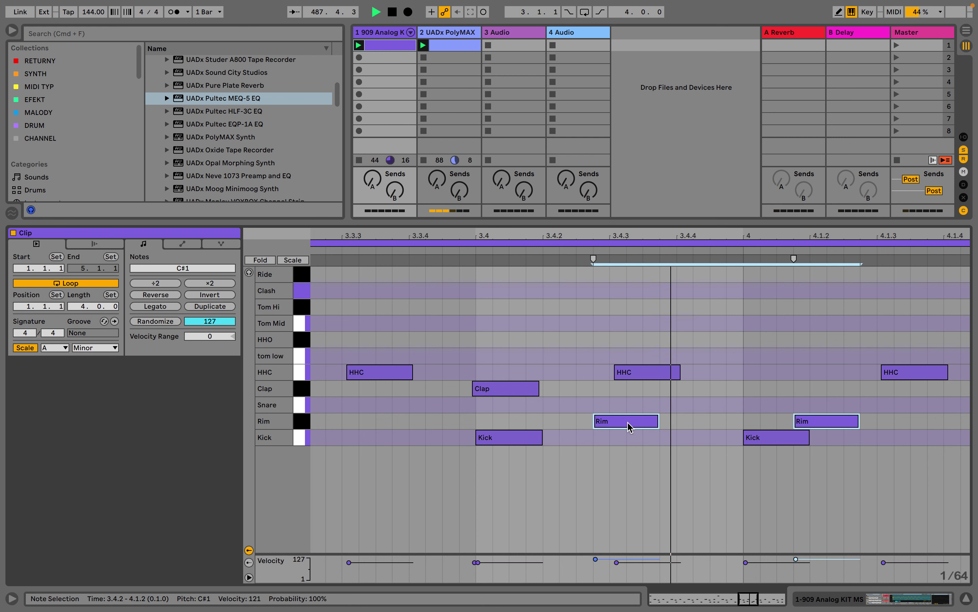
key(Right)
key(Right)
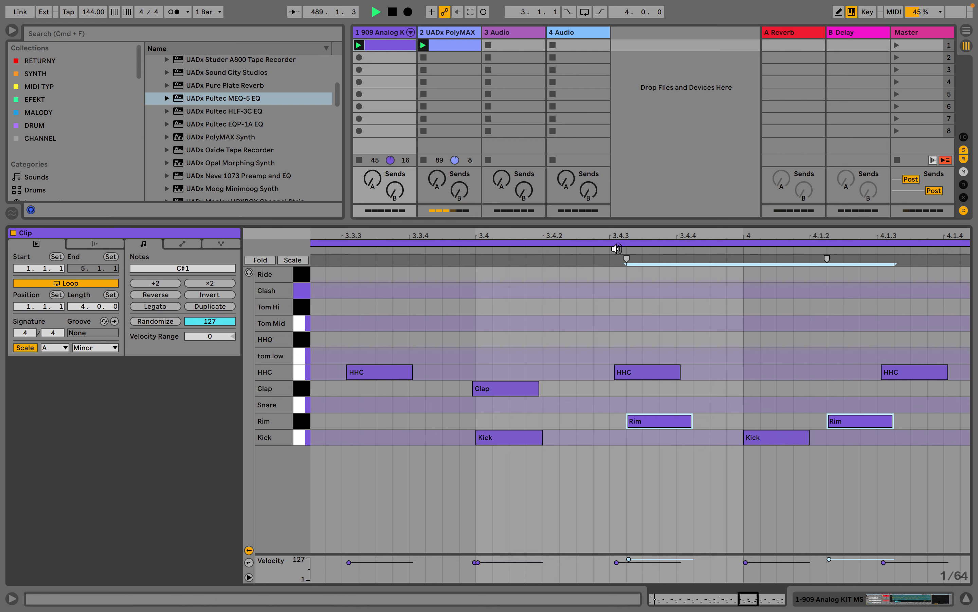
- Open the Pultec MEQ-5 EQ on the PolyMAX track, adjust the dip amount and set the dip frequency to 700
click(458, 35)
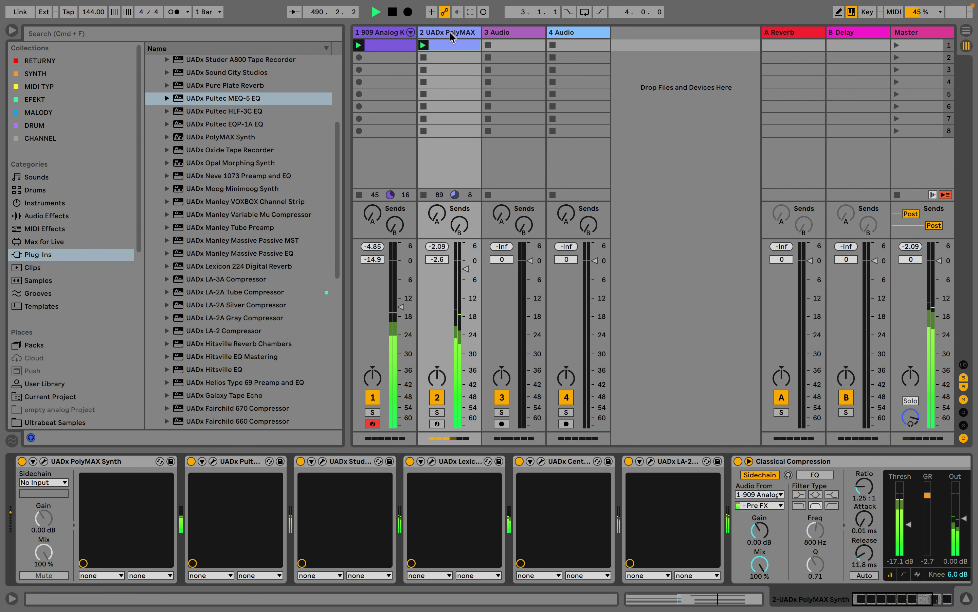
click(651, 461)
click(651, 461)
key(Return)
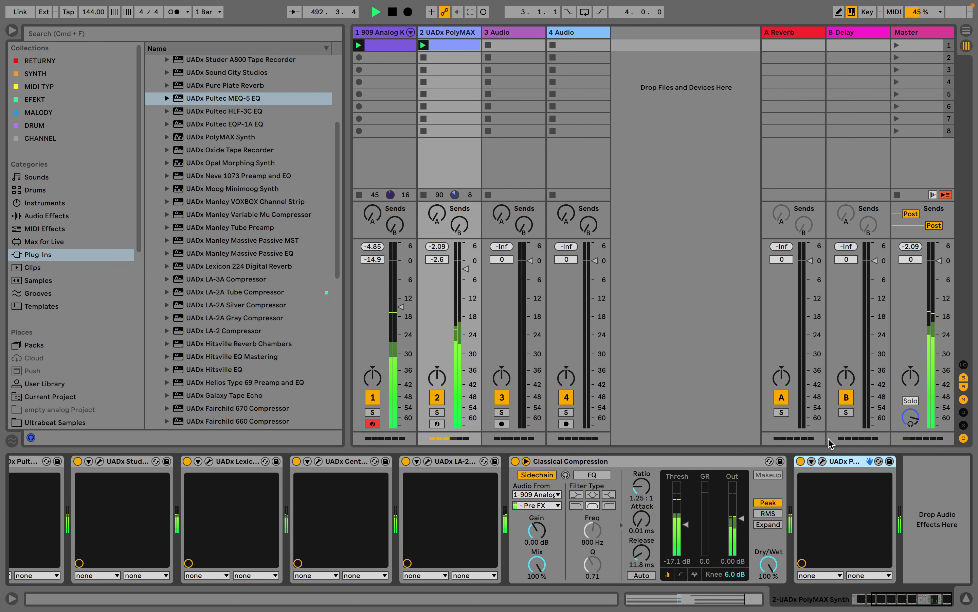
click(823, 461)
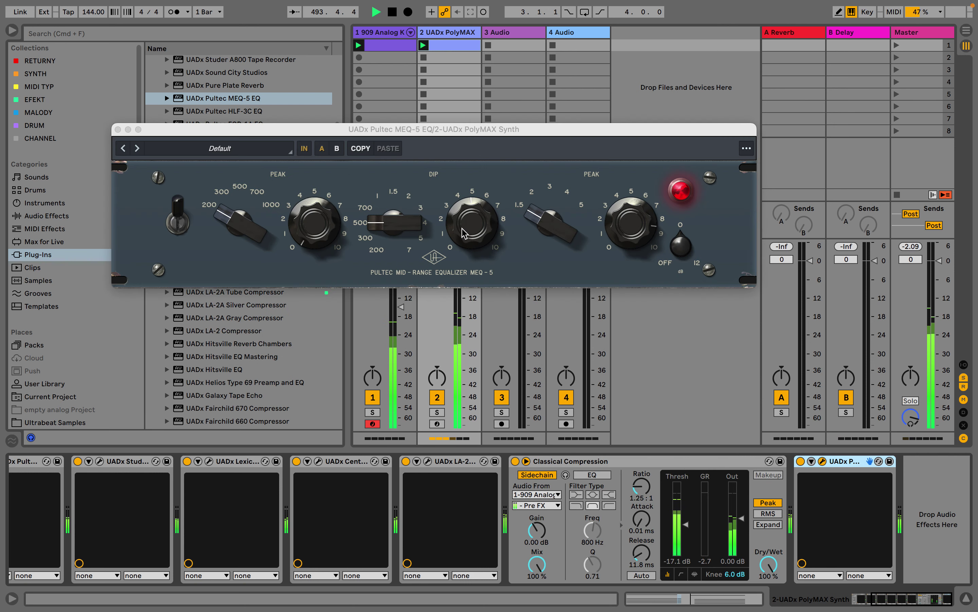
drag(463, 204, 468, 166)
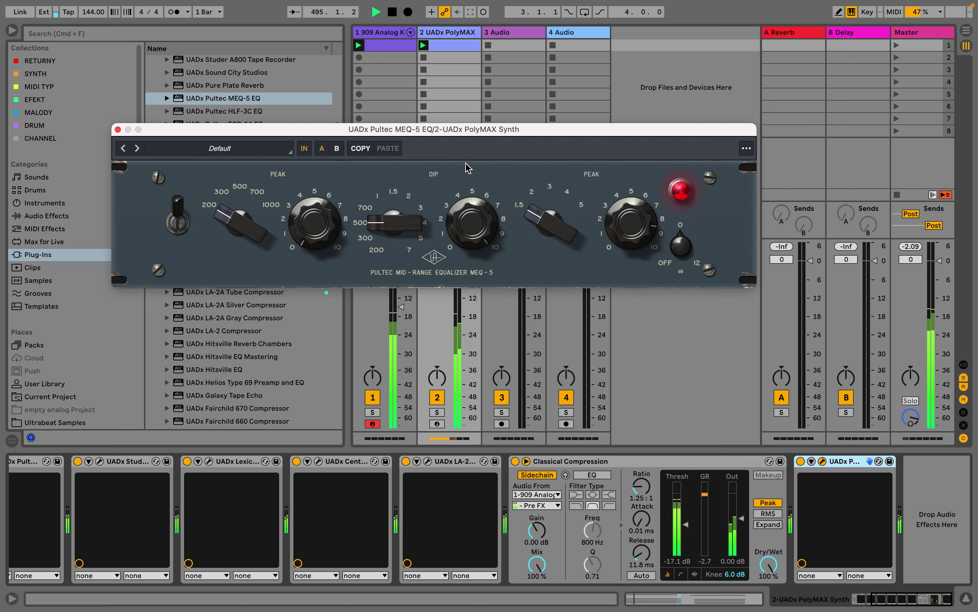
mouse_move(377, 226)
mouse_down()
mouse_move(387, 182)
mouse_move(383, 211)
mouse_up()
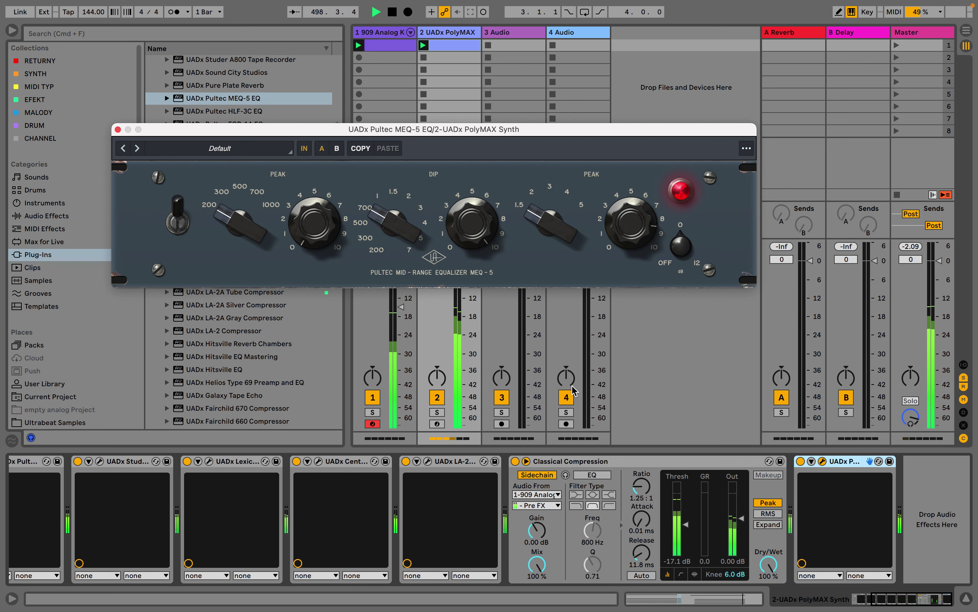
click(117, 129)
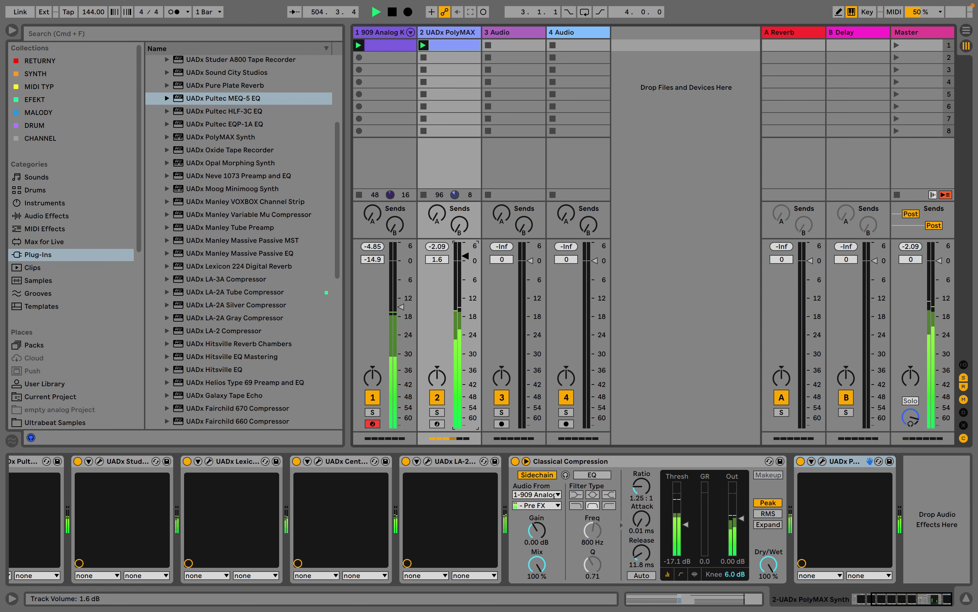
- Set the PolyMAX track volume to 0 dB and raise its Send B to the Delay return fully
drag(465, 268, 461, 217)
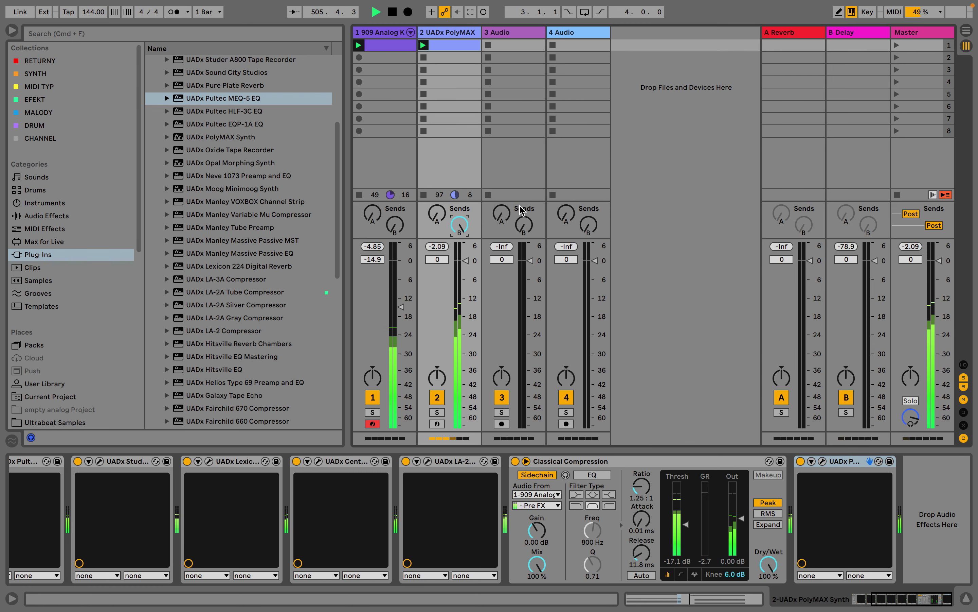
- Set the right channel's time offset to 2.0% in the Delay on return track B
click(867, 34)
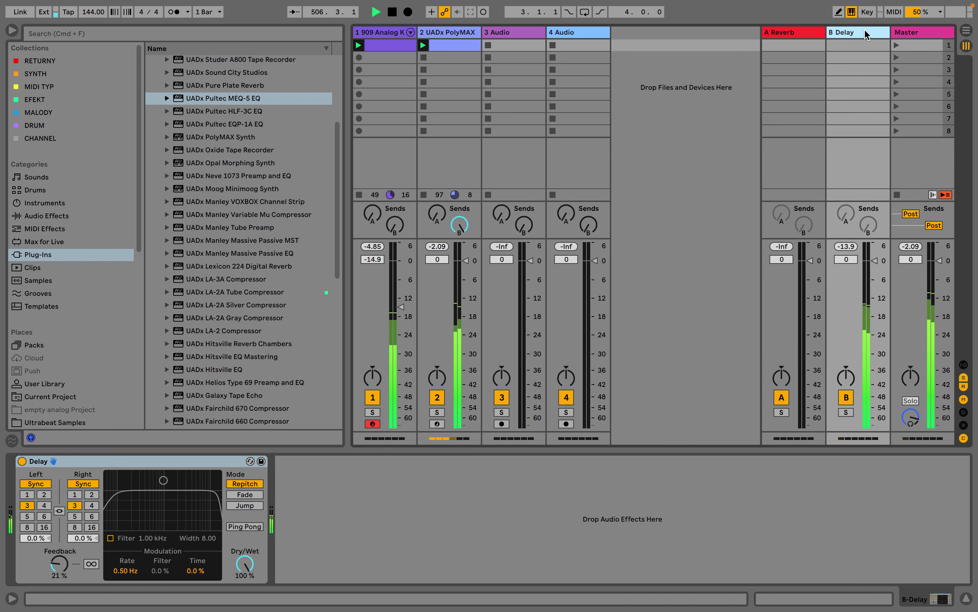
click(74, 541)
text(2)
key(Return)
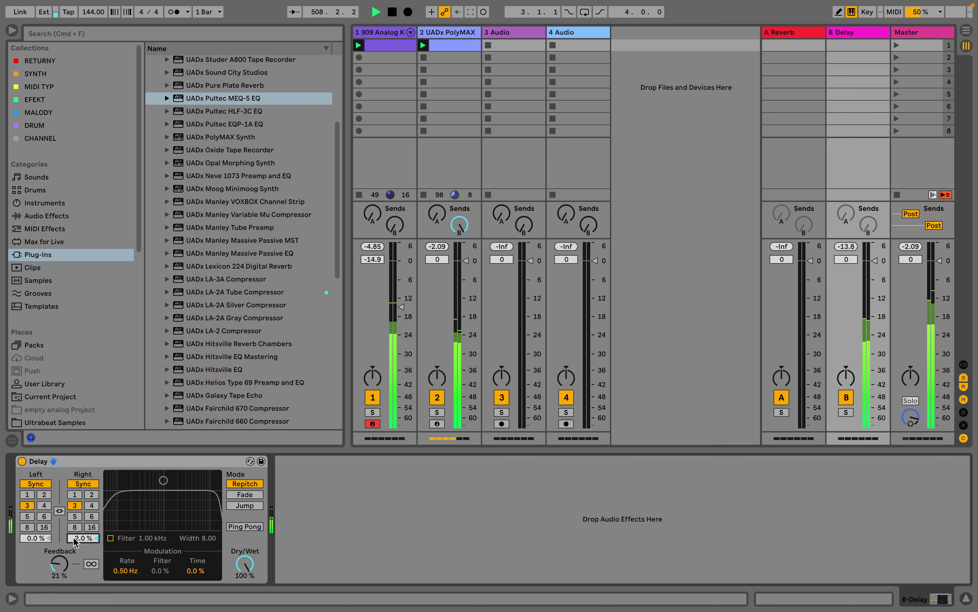
- Enable the Delay's filter and set it to about 5.05 kHz with a width of about 2.74
click(111, 539)
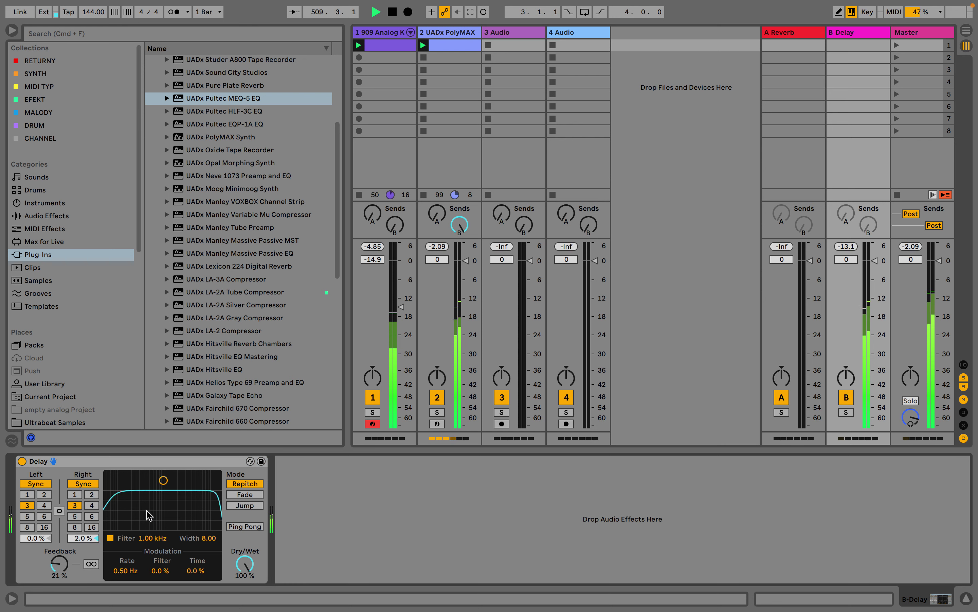
drag(161, 486, 185, 516)
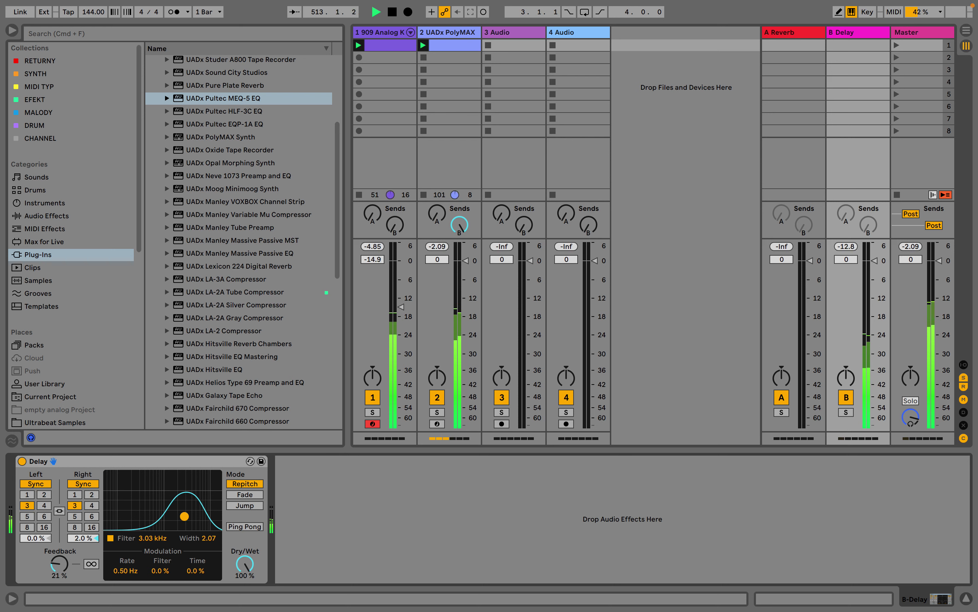
mouse_move(184, 516)
mouse_down()
mouse_move(179, 501)
mouse_move(188, 518)
mouse_move(194, 512)
mouse_up()
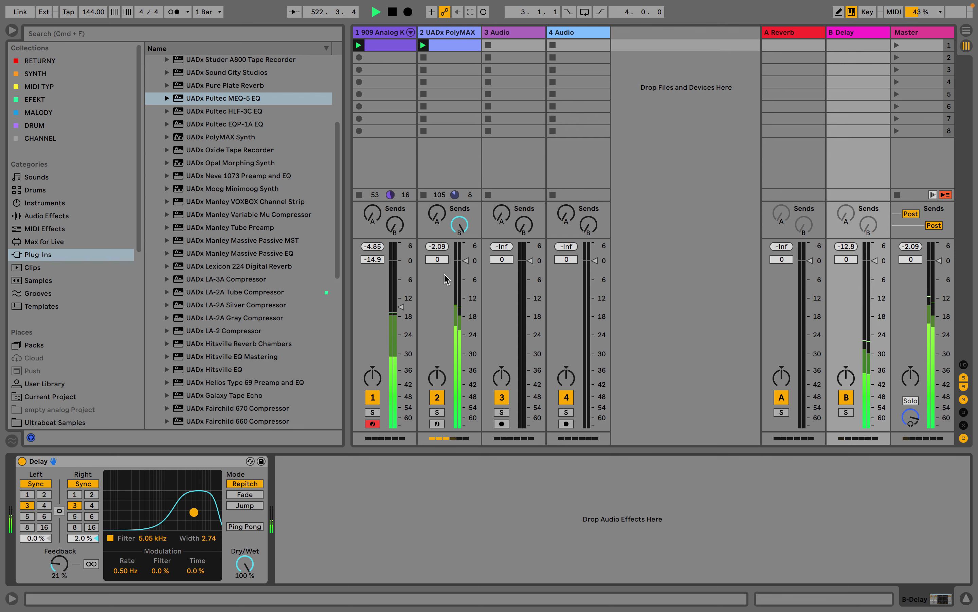
- Review the PolyMAX effect chain and examine the Master's frequency spectrum in SPAN
click(468, 33)
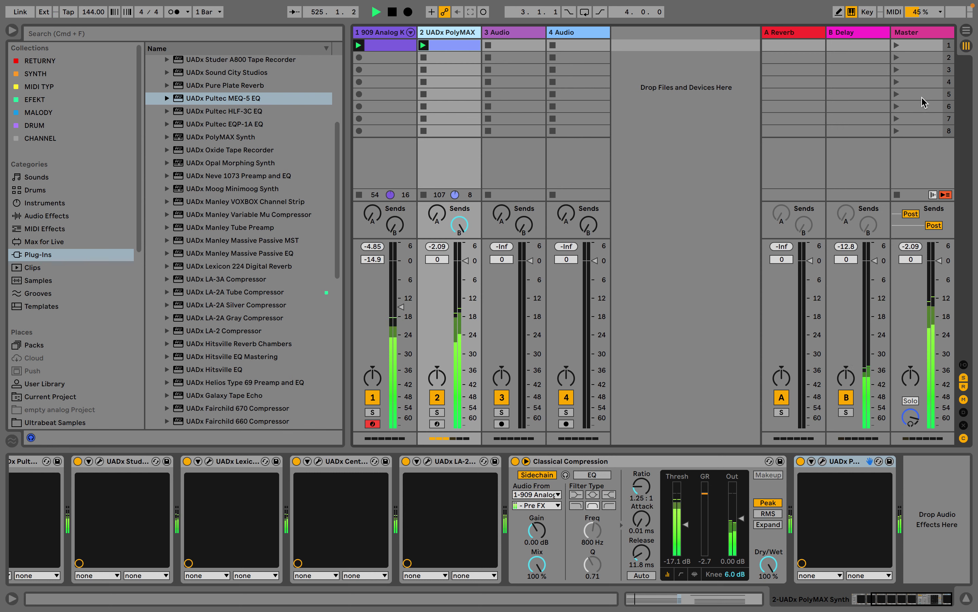
click(919, 32)
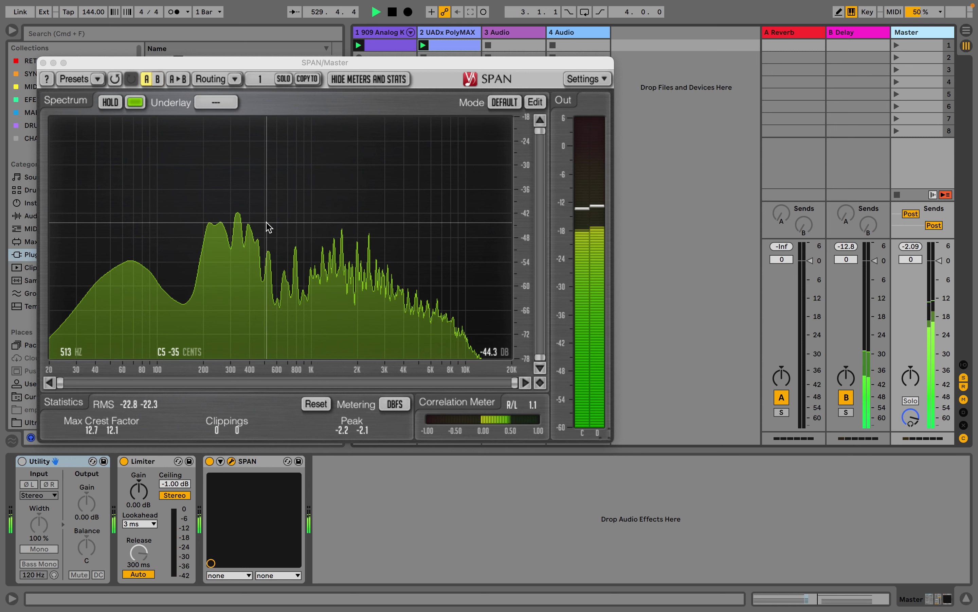
click(43, 64)
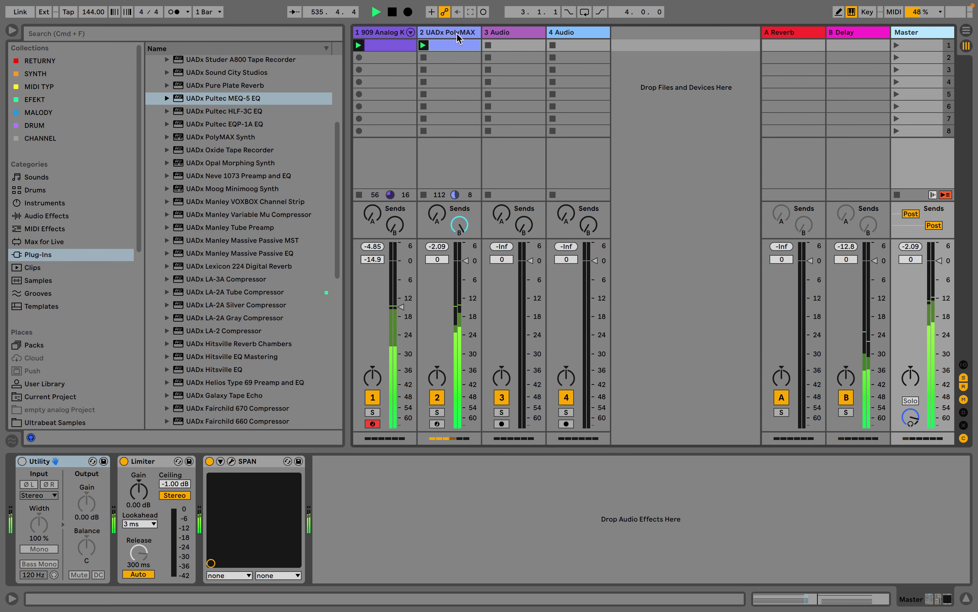
- Fade down the Master track by lowering its volume past -16.4 dB
drag(940, 260, 940, 342)
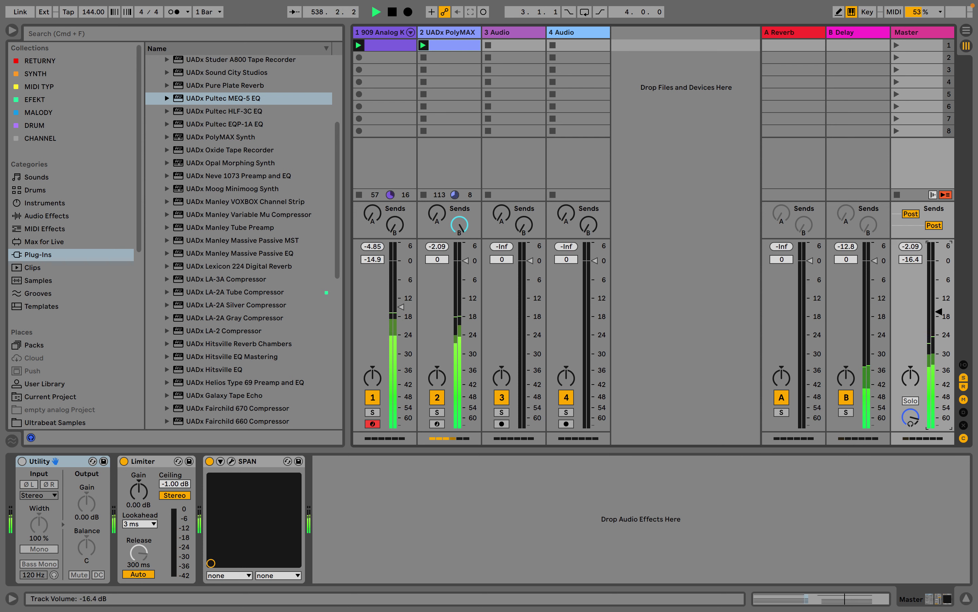